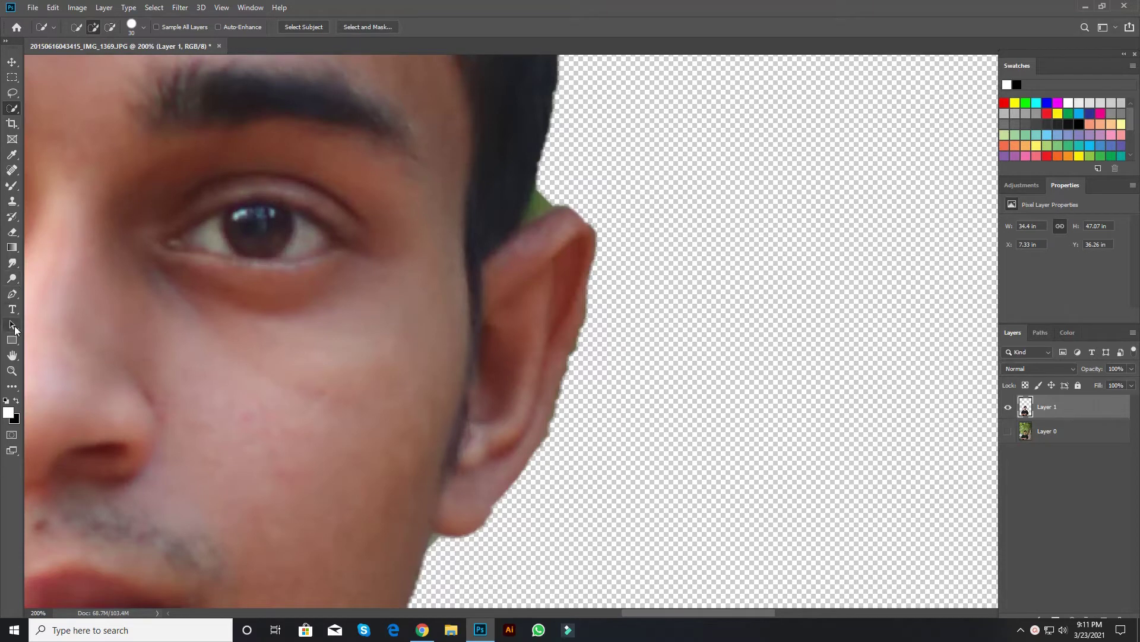
- Trace the leftover green patch between hair and ear with the Pen tool, convert it to a selection with 0 feather, and delete it
left_click(12, 294)
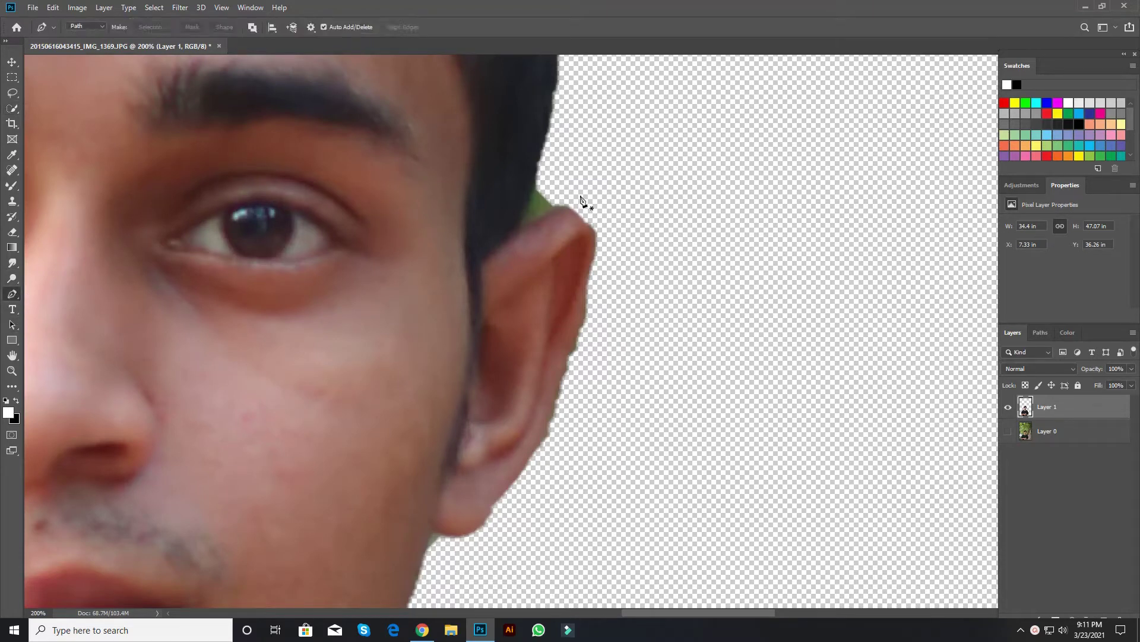
left_click(534, 182)
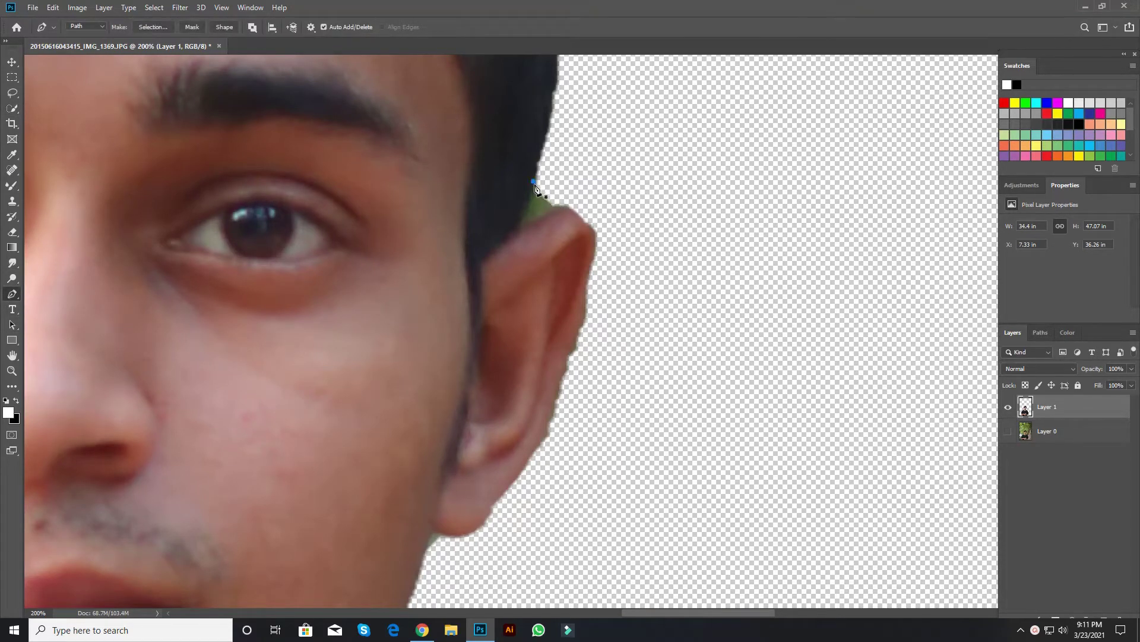
left_click(520, 226)
right_click(553, 191)
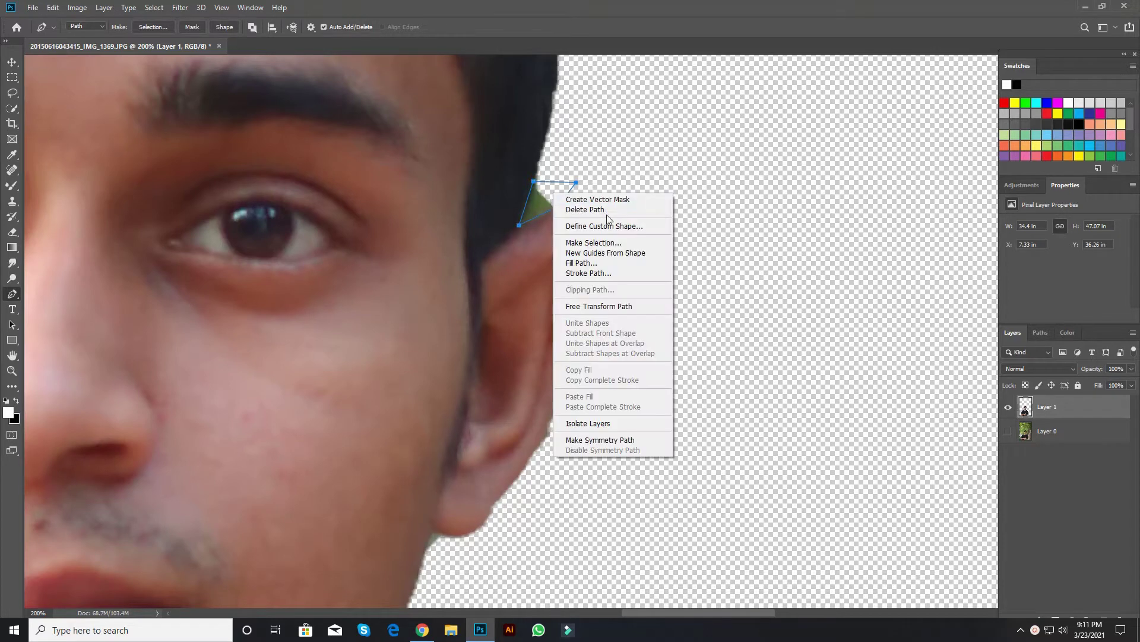
left_click(600, 242)
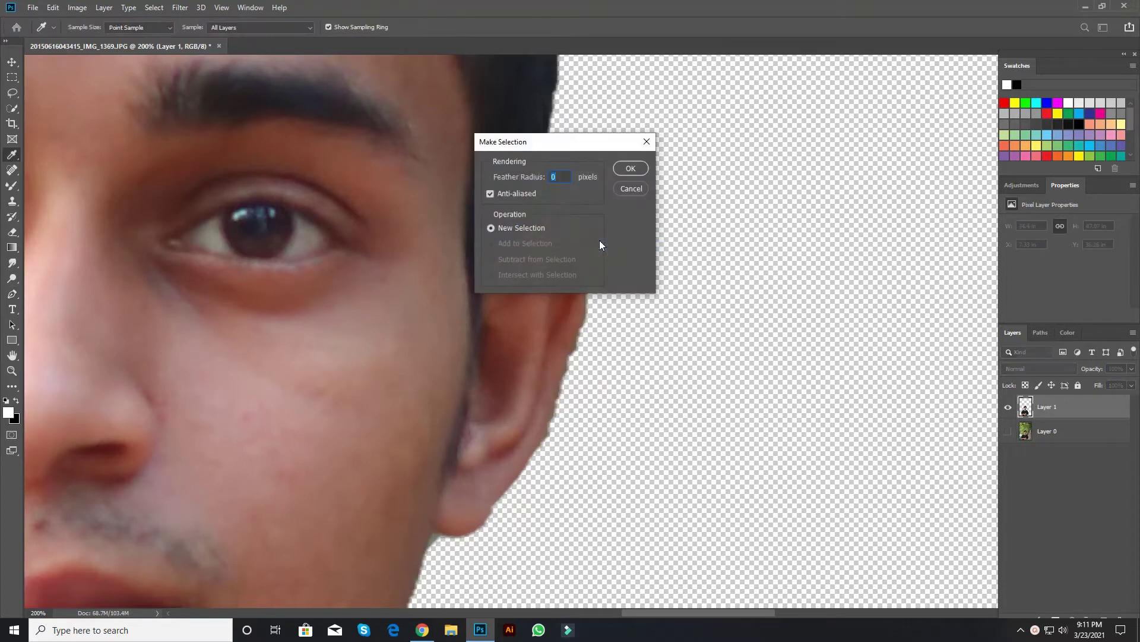
key("Return")
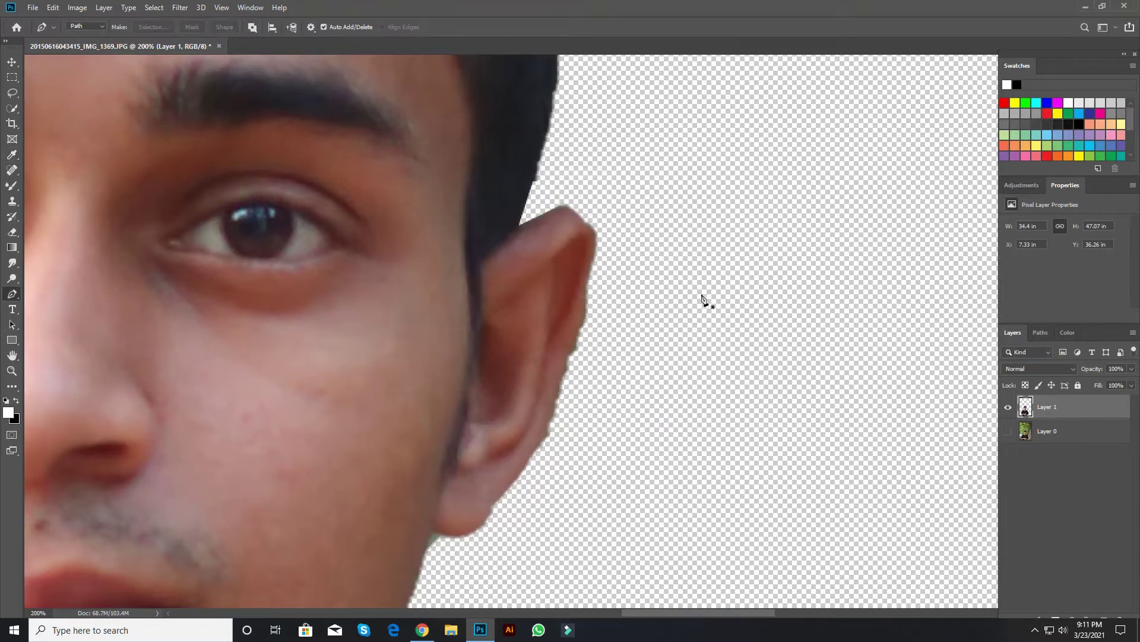
- Trace the background gap between the forearm and the shirt with a path, make it a 0-feather selection, and delete its contents
left_click_drag(703, 300, 700, 51)
left_click_drag(638, 326, 619, 268)
left_click_drag(599, 385, 453, 8)
left_click_drag(547, 316, 514, 53)
left_click_drag(677, 546, 552, 239)
left_click(356, 125)
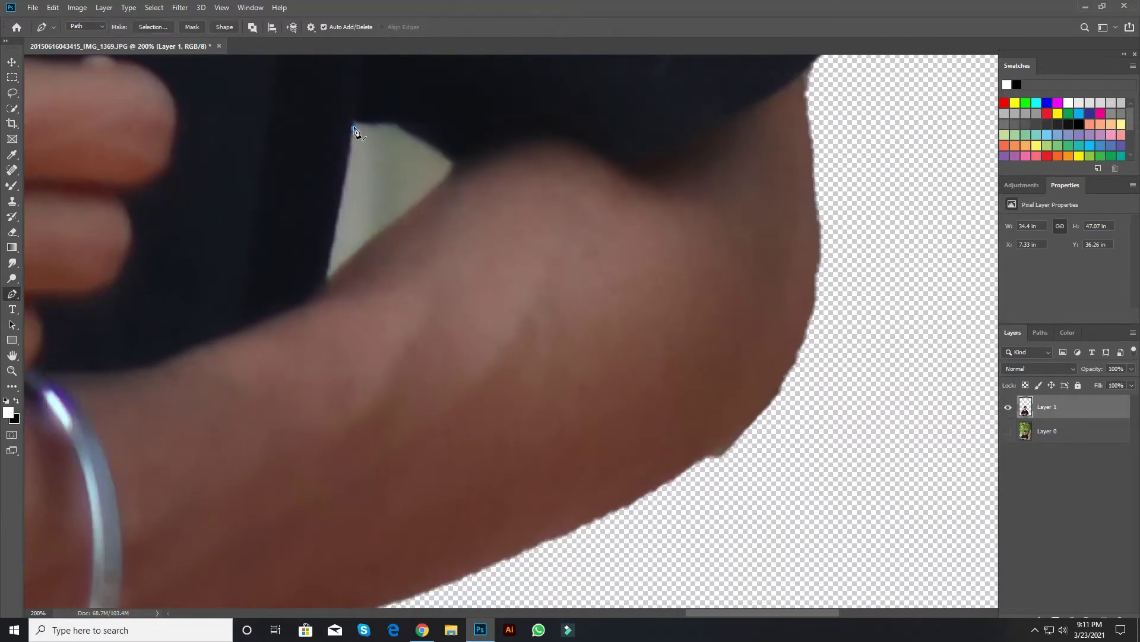
key("ctrl+z")
left_click(356, 123)
right_click(386, 153)
left_click(438, 204)
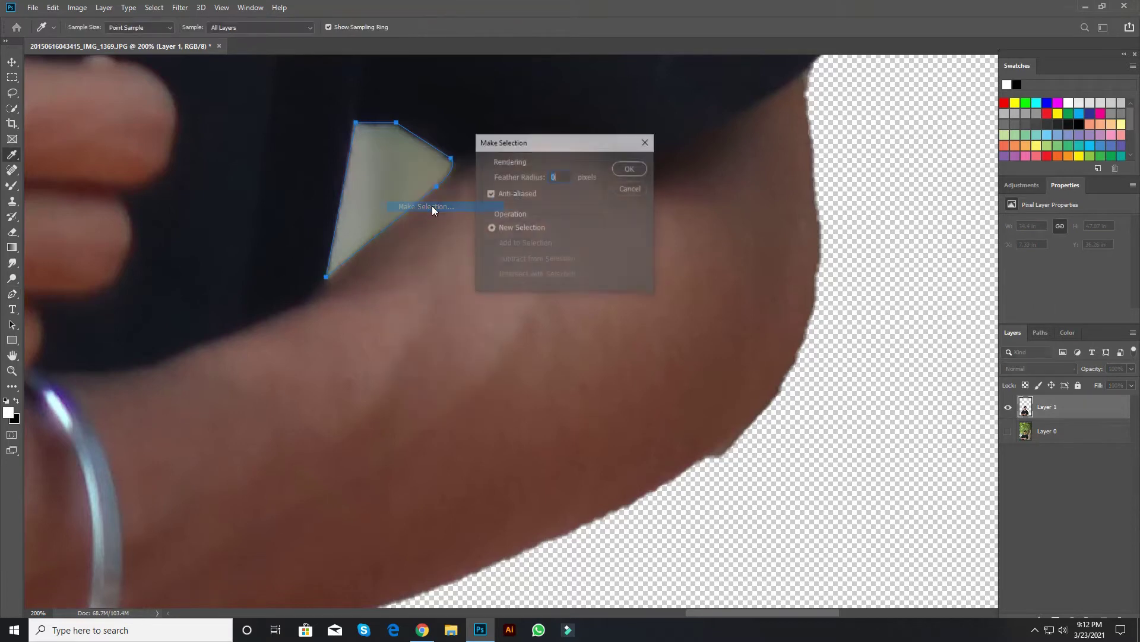
key("Return")
key("Delete")
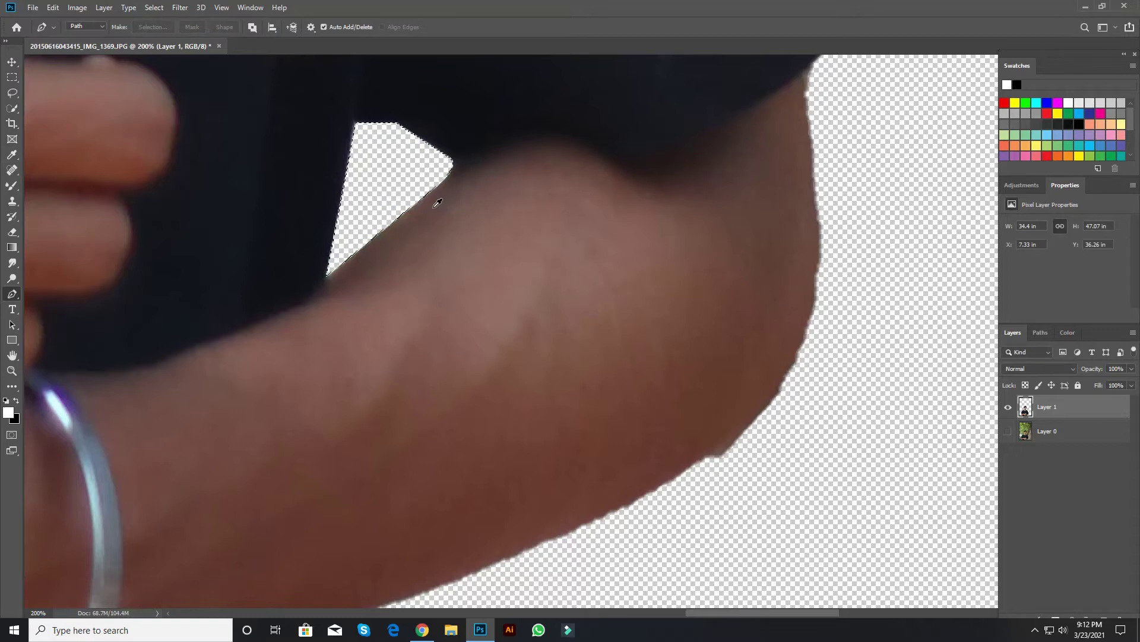
- Liquify the cutout on Layer 1 with the Forward Warp tool at brush size 800, pushing the top of the hair upward for more volume
key("ctrl+minus")
key("ctrl+minus")
key("ctrl+minus")
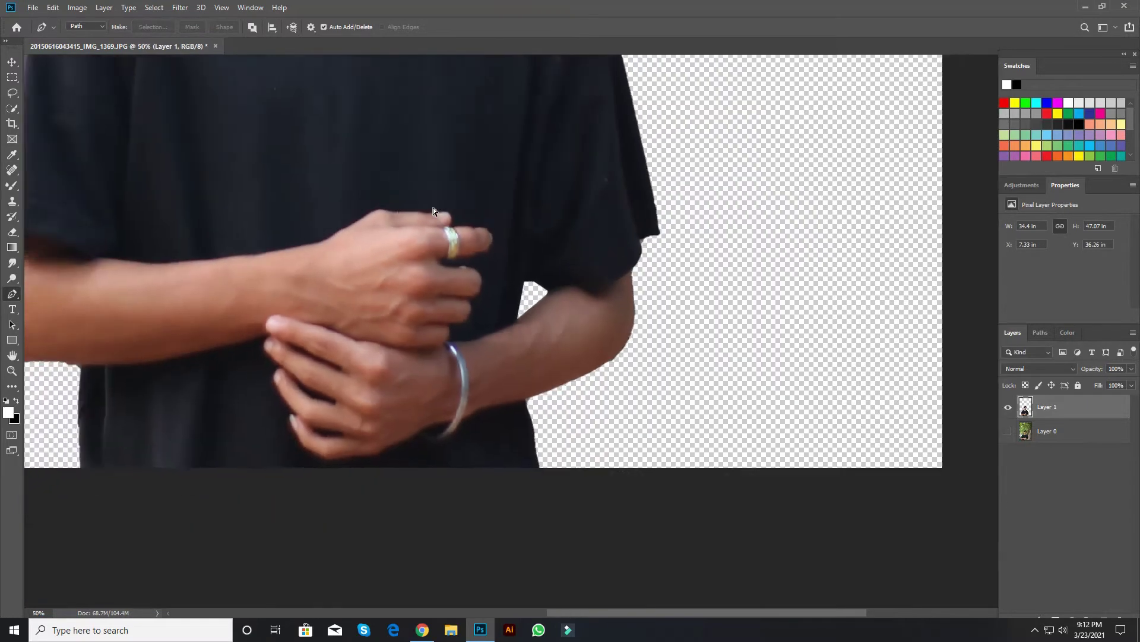
key("ctrl+minus")
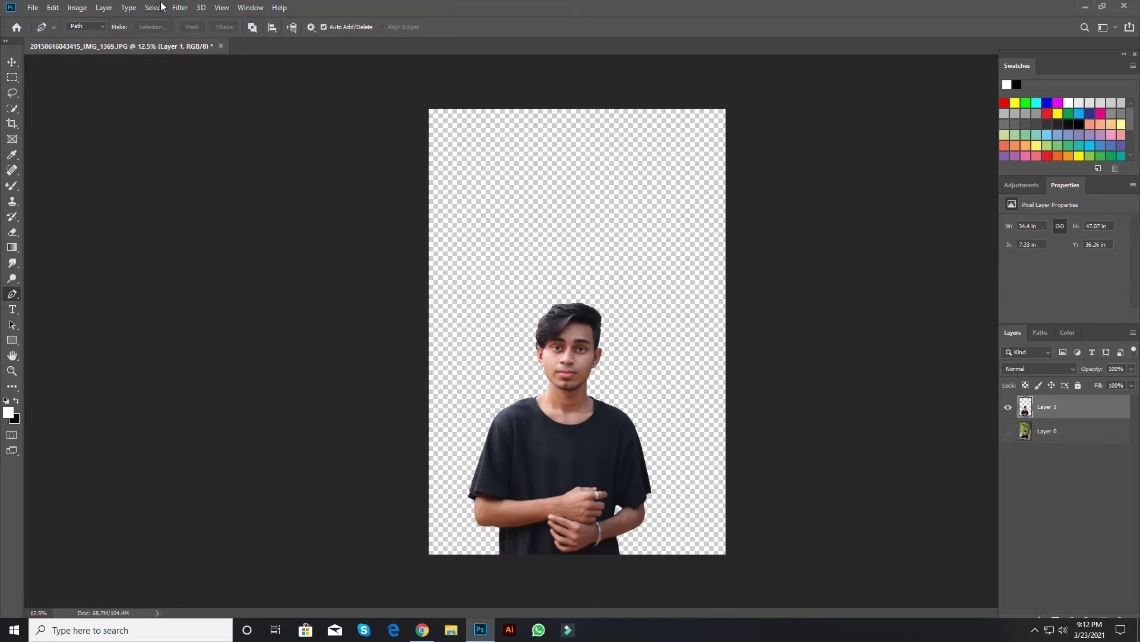
left_click(201, 7)
mouse_move(182, 9)
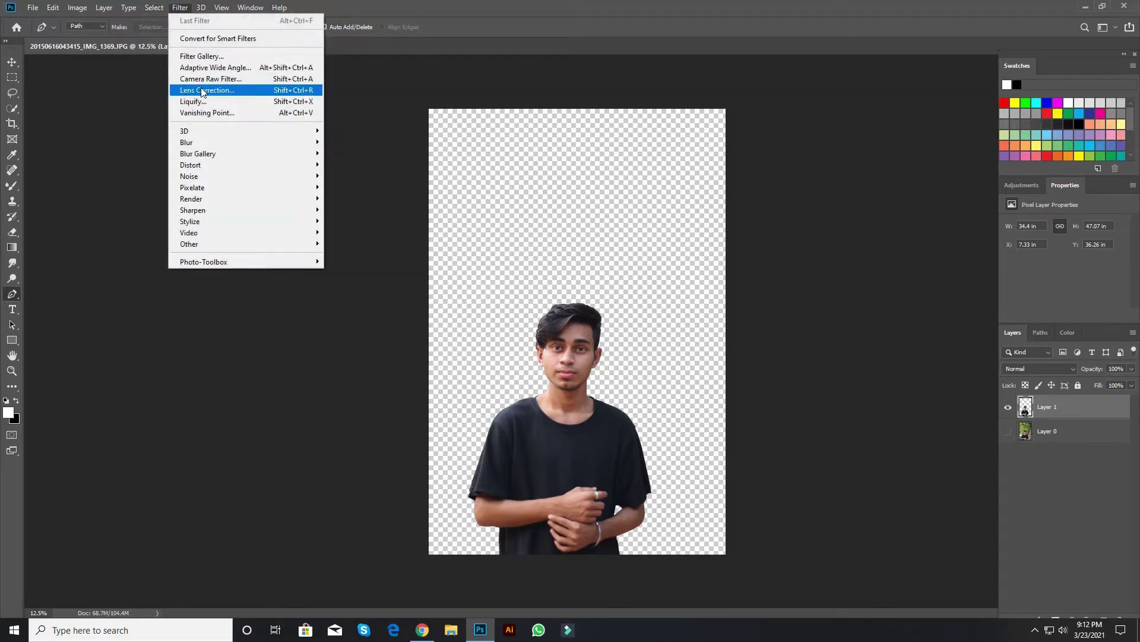
left_click(193, 101)
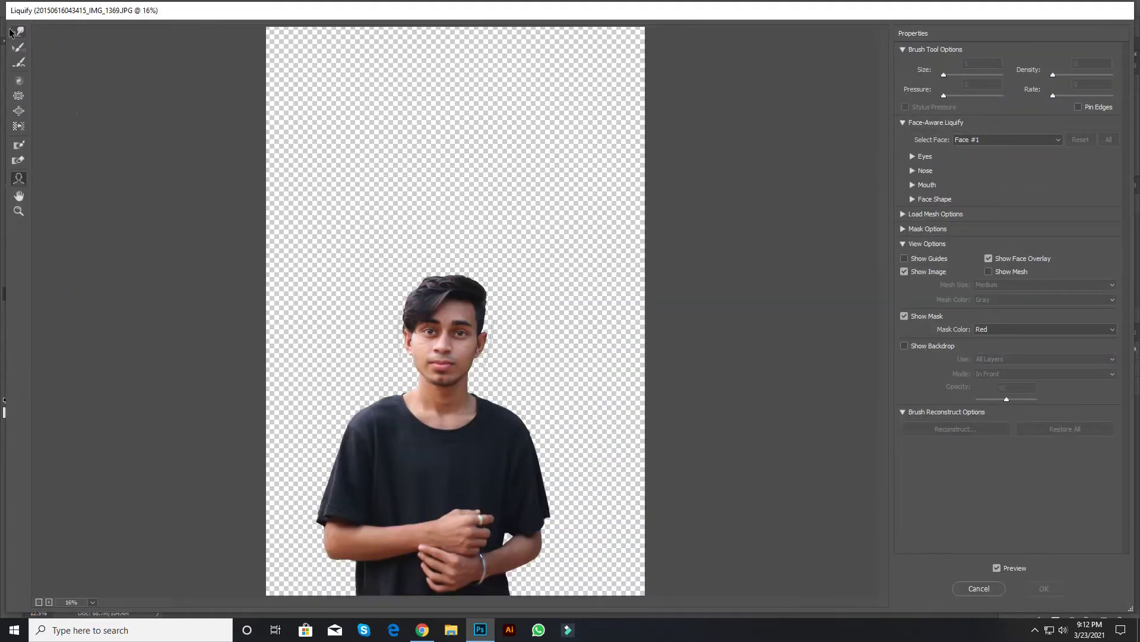
left_click(17, 34)
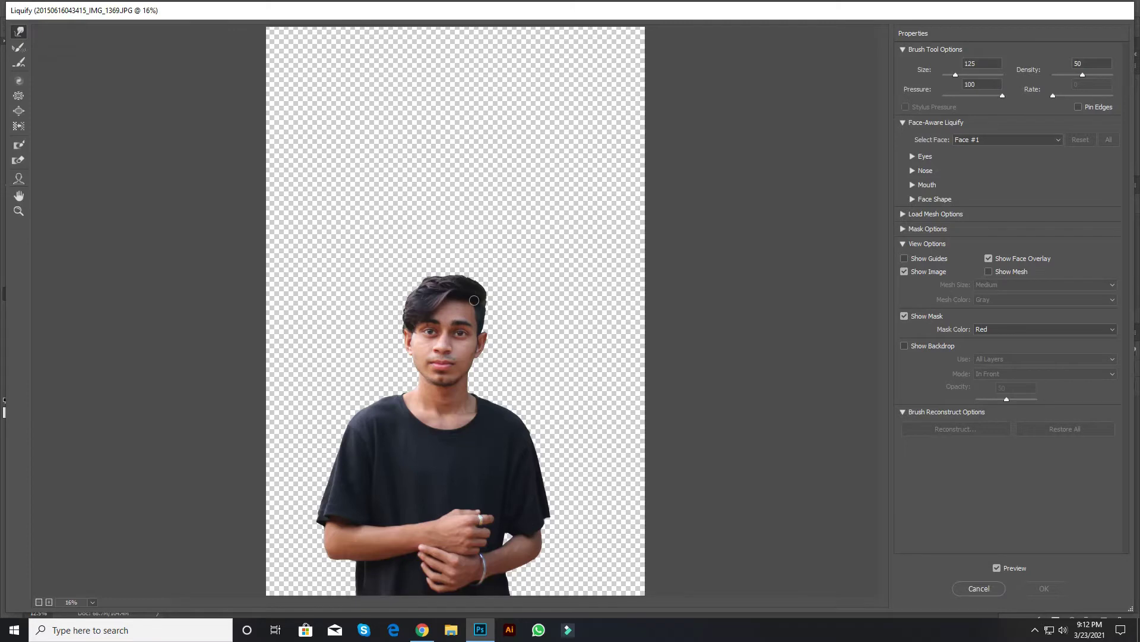
key("bracketright")
key("bracketright")
key("bracketright")
key("bracketright")
key("bracketright")
key("bracketright")
key("bracketright")
key("bracketright")
key("bracketright")
key("bracketright")
left_click_drag(443, 267, 399, 280)
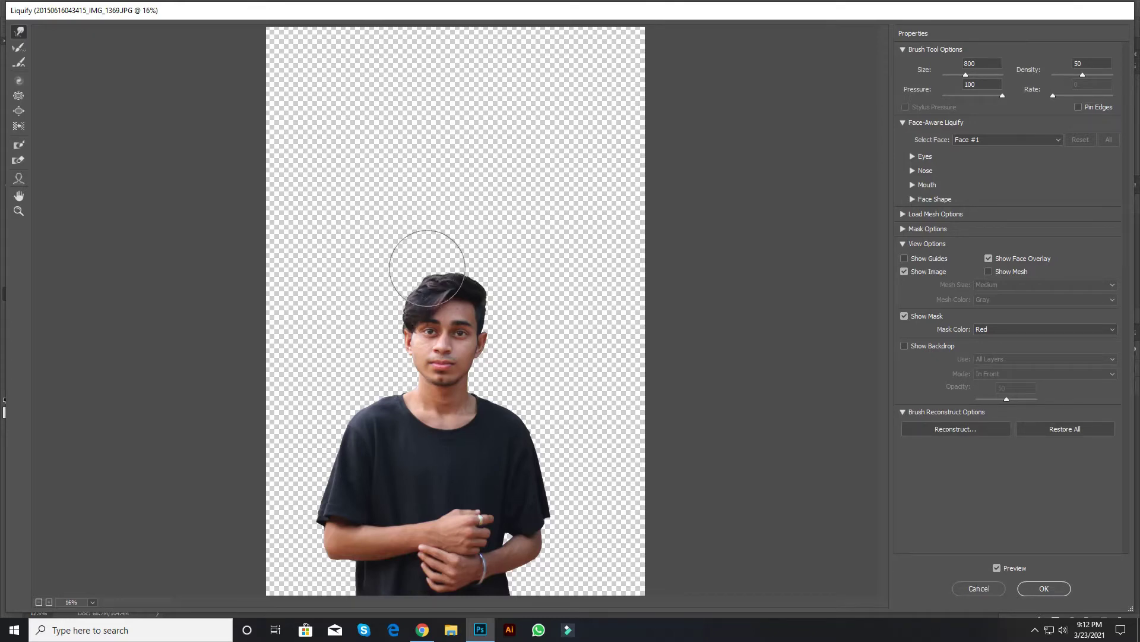
left_click_drag(477, 274, 439, 269)
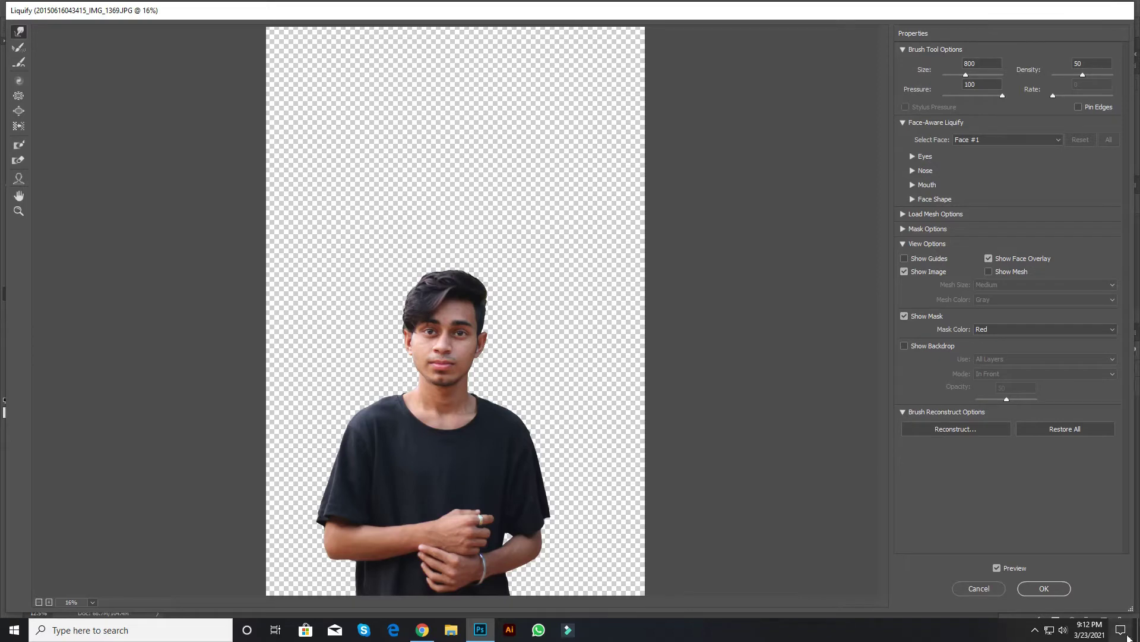
left_click(1044, 589)
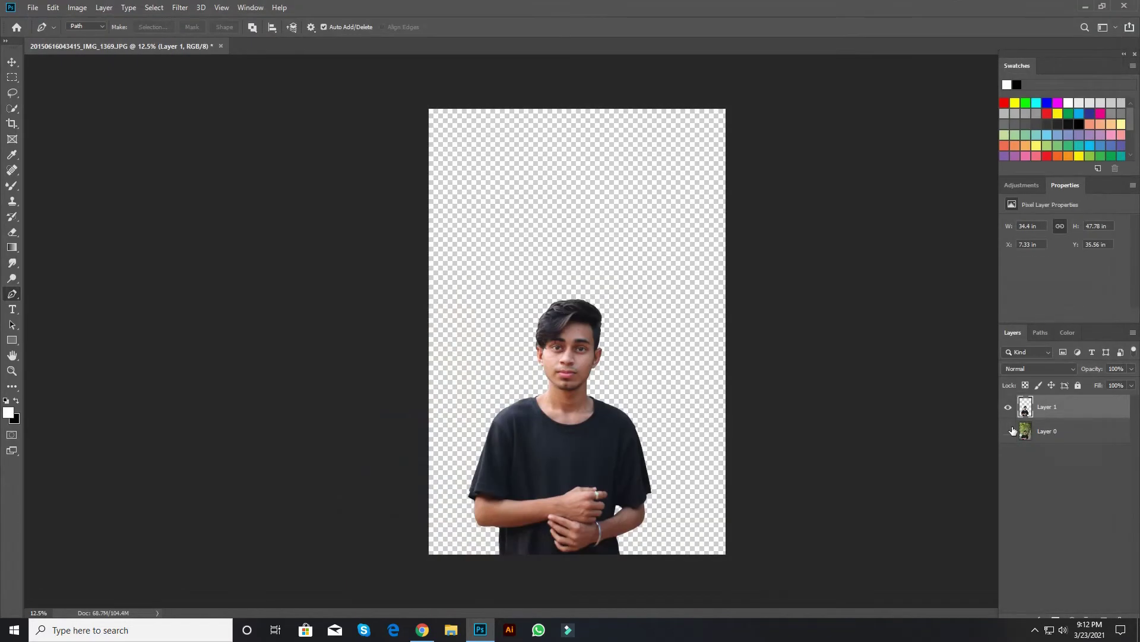
- Show Layer 0, load Layer 1's pixels as a selection, and expand it by 5 pixels with Layer 0 active
left_click(1008, 430)
right_click(1026, 407)
left_click(1019, 209)
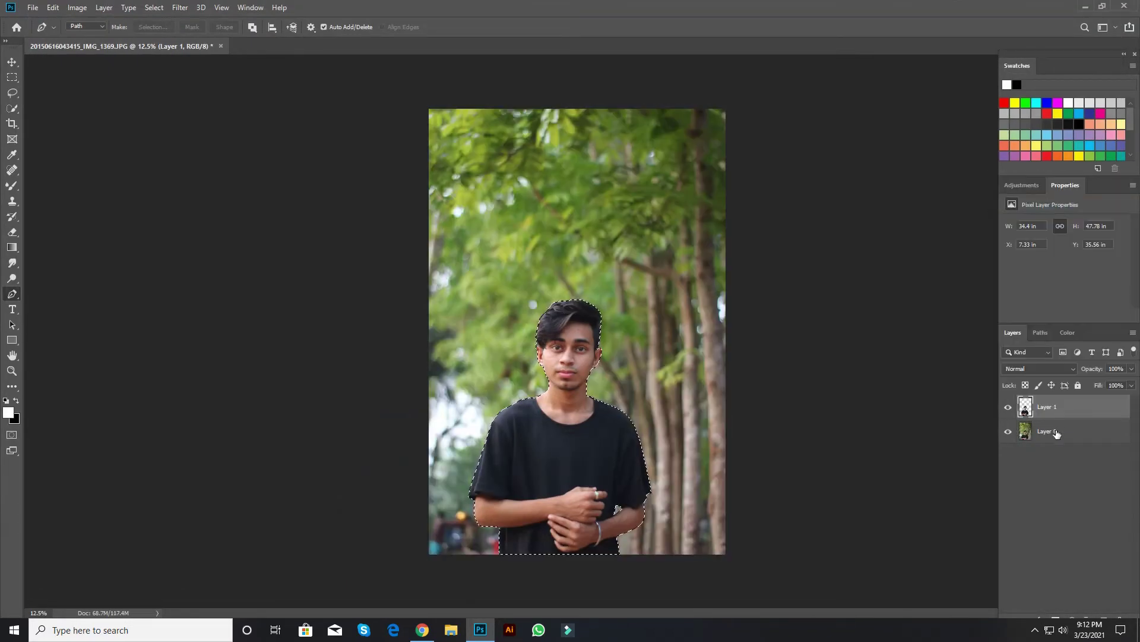
left_click(1057, 433)
left_click(154, 7)
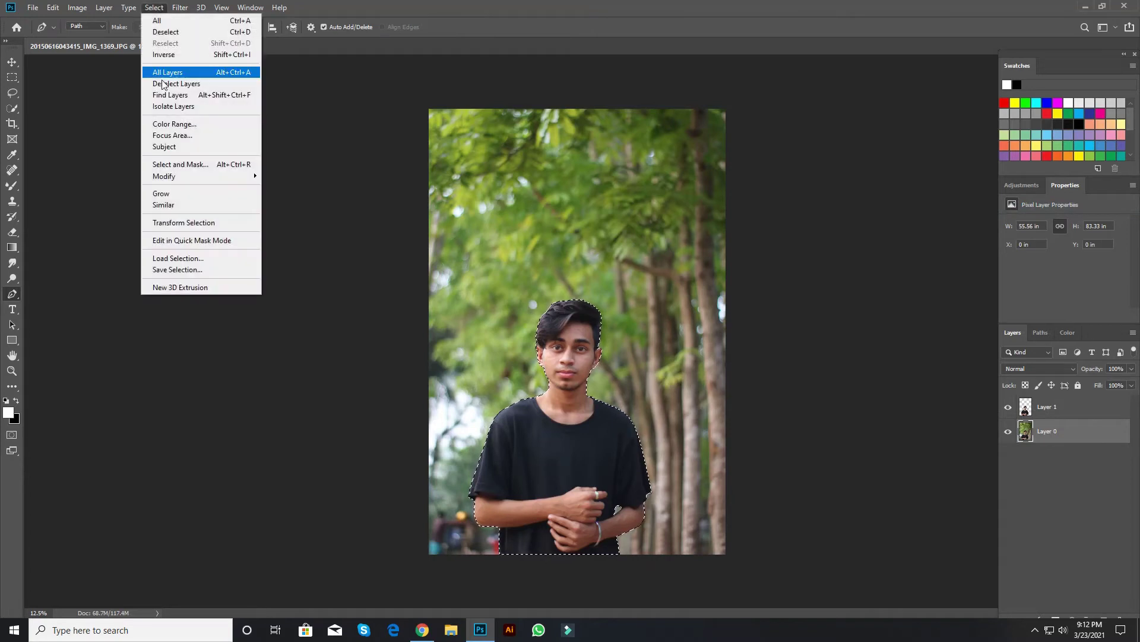
mouse_move(187, 176)
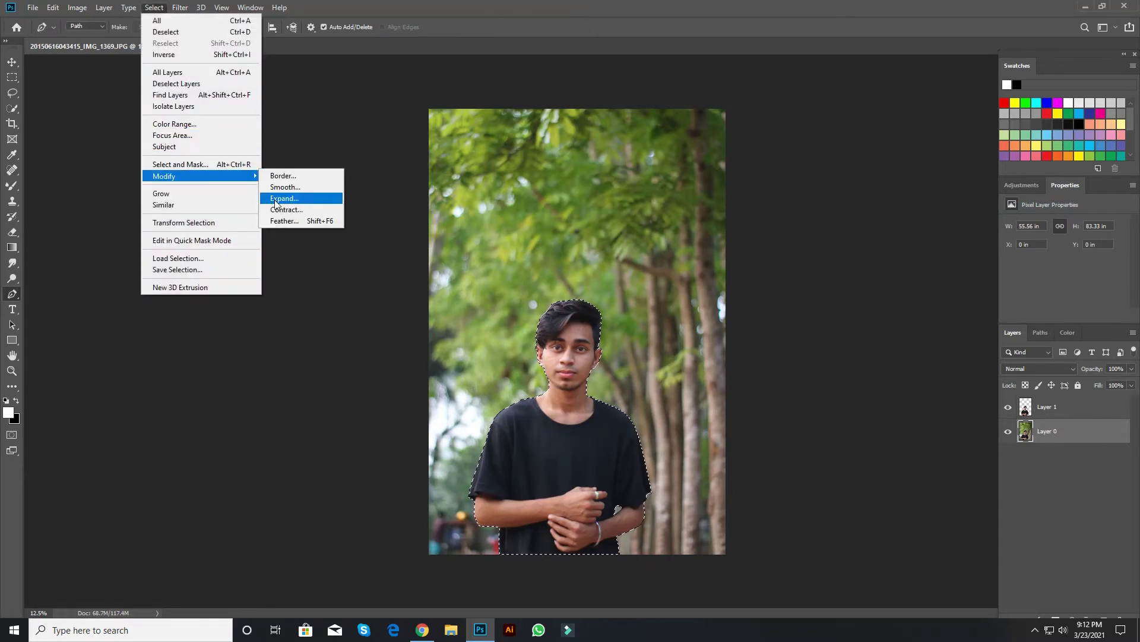
left_click(277, 200)
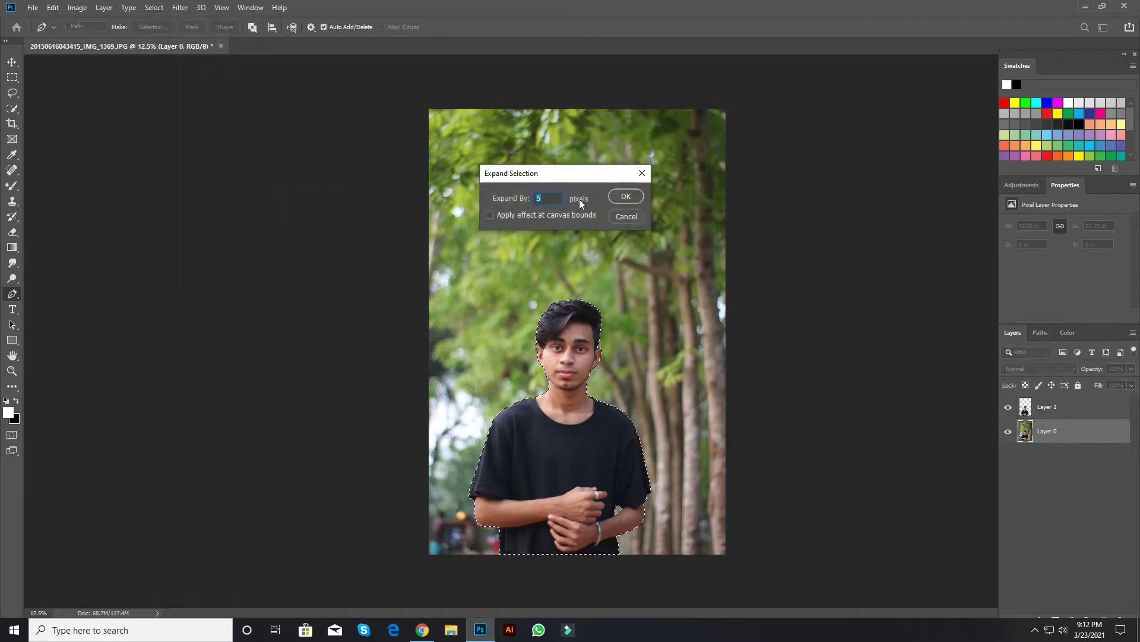
key("Return")
- Fill the person-shaped selection on Layer 0 with content-aware background, and hide Layer 1
left_click(52, 8)
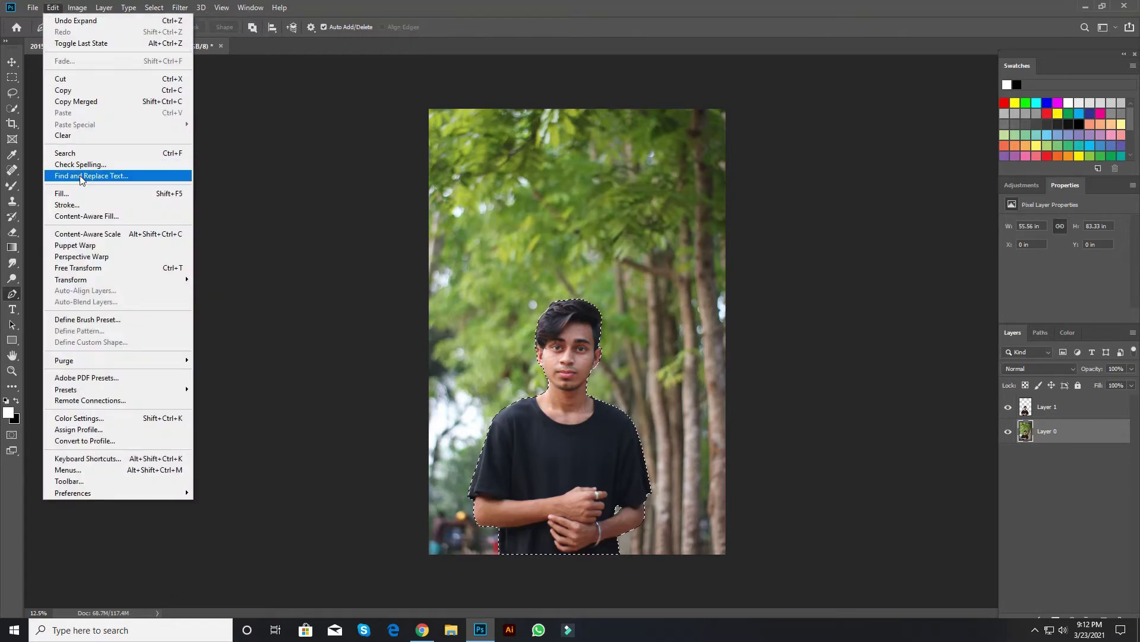
left_click(79, 193)
key("Return")
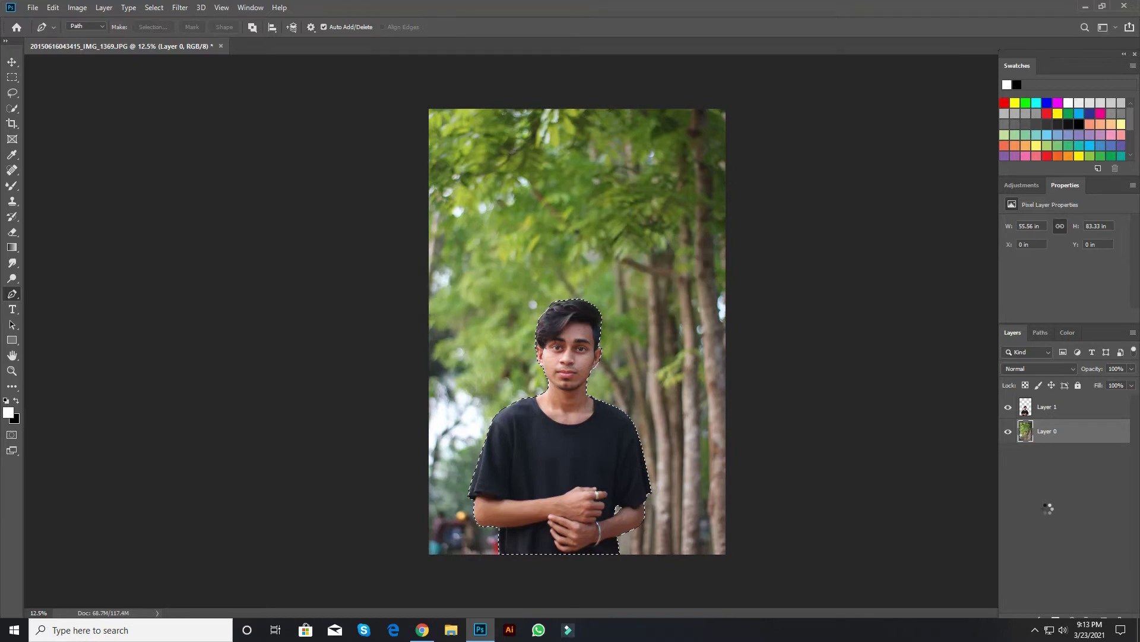
left_click(1008, 407)
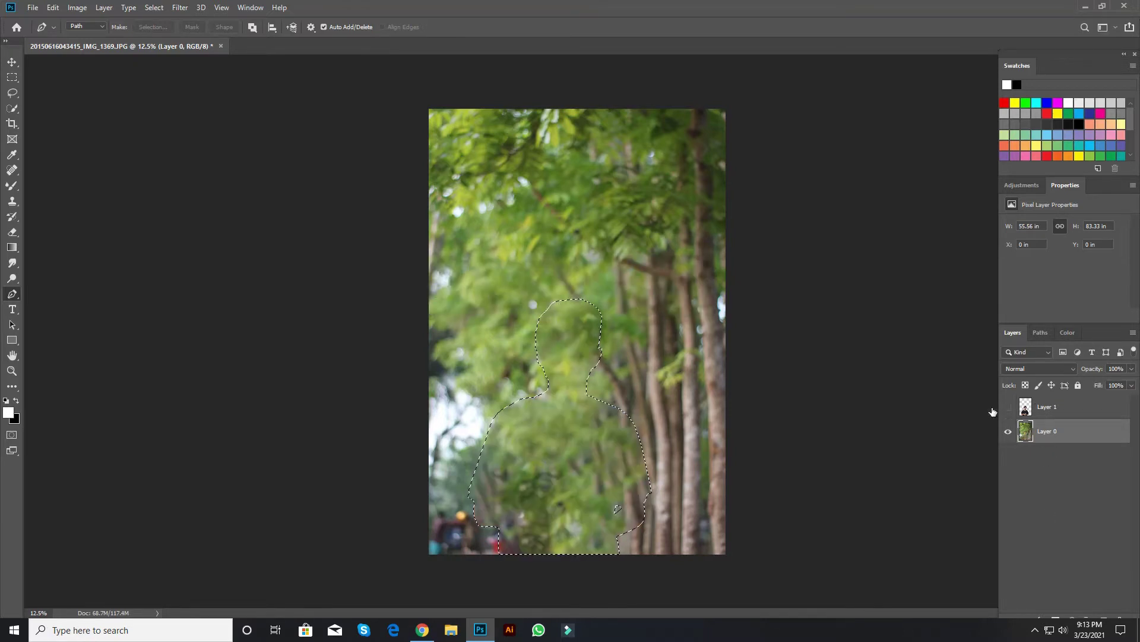
- Deselect, heal uneven spots in Layer 0's filled background with the Spot Healing Brush at size 500, and show Layer 1 again
left_click(11, 170)
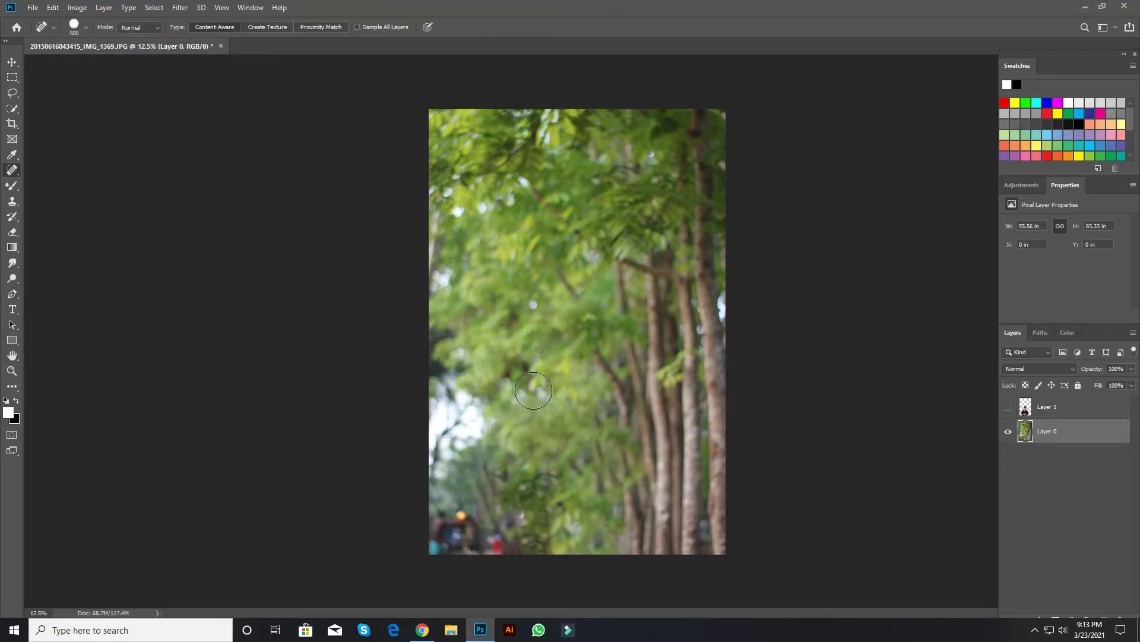
left_click_drag(458, 423, 440, 460)
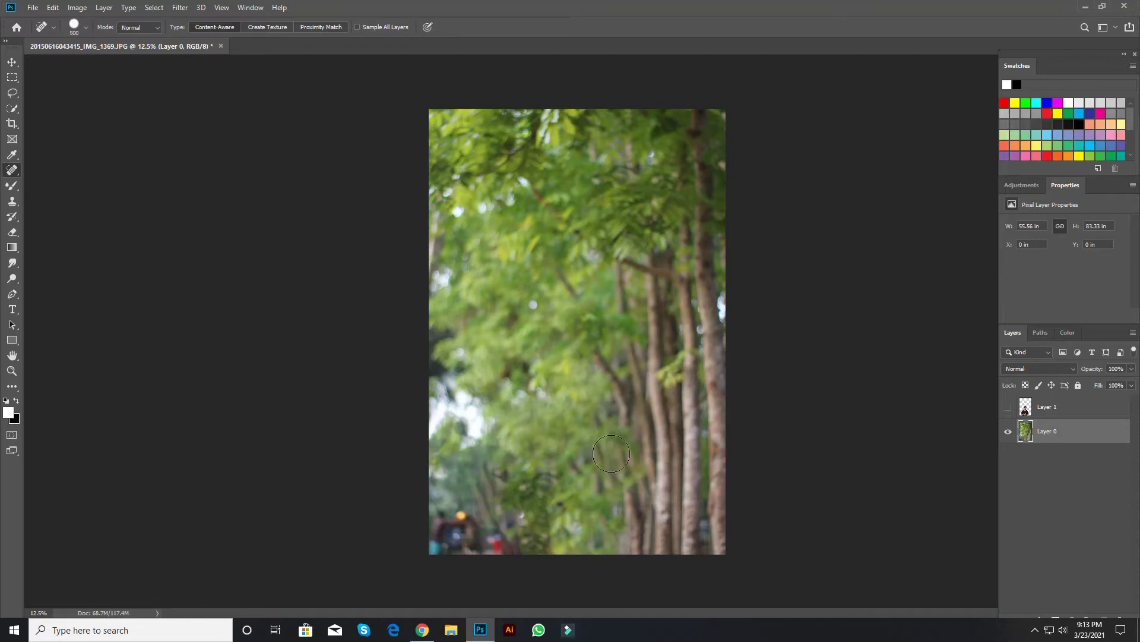
left_click(541, 351)
left_click(603, 326)
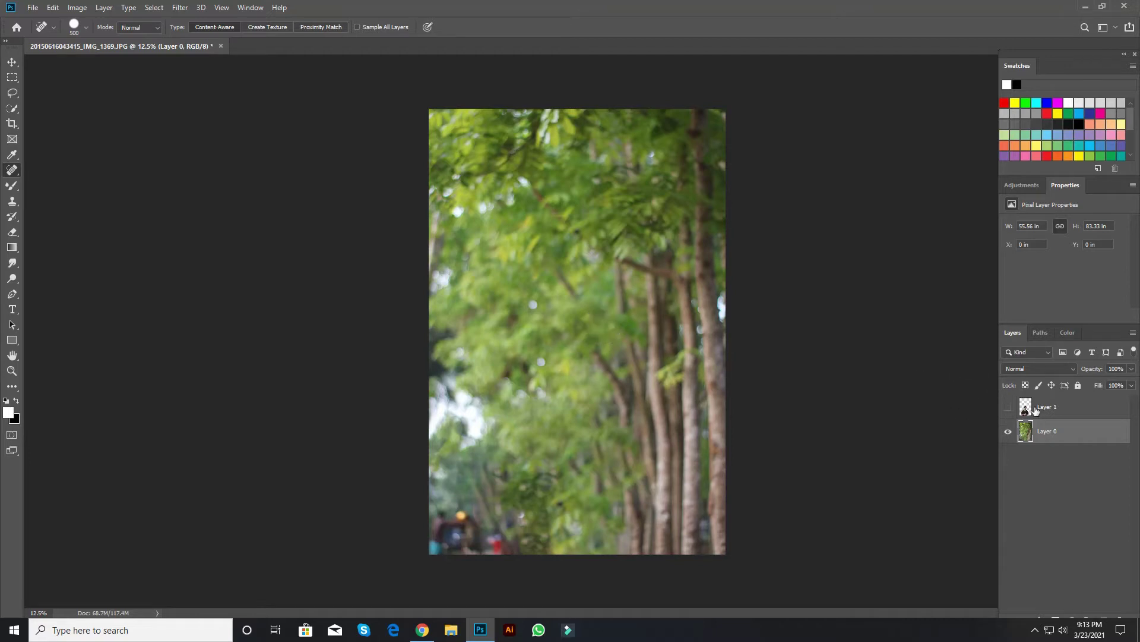
left_click(1009, 406)
- Start a Tilt-Shift blur on background Layer 0 and set Light Bokeh to 63%
left_click(180, 7)
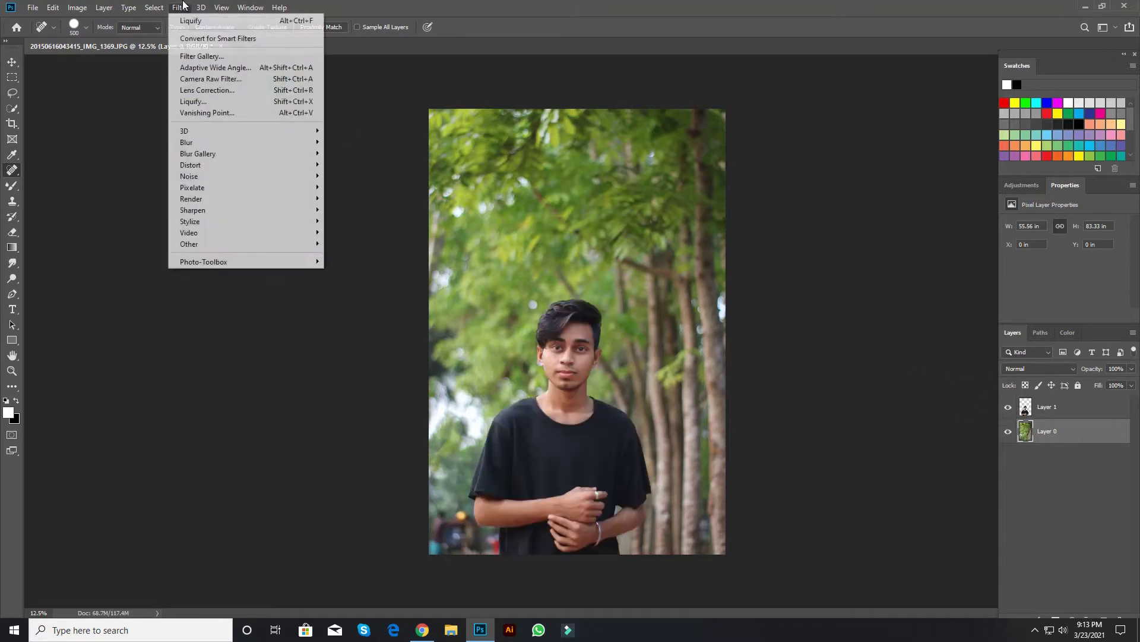
mouse_move(205, 154)
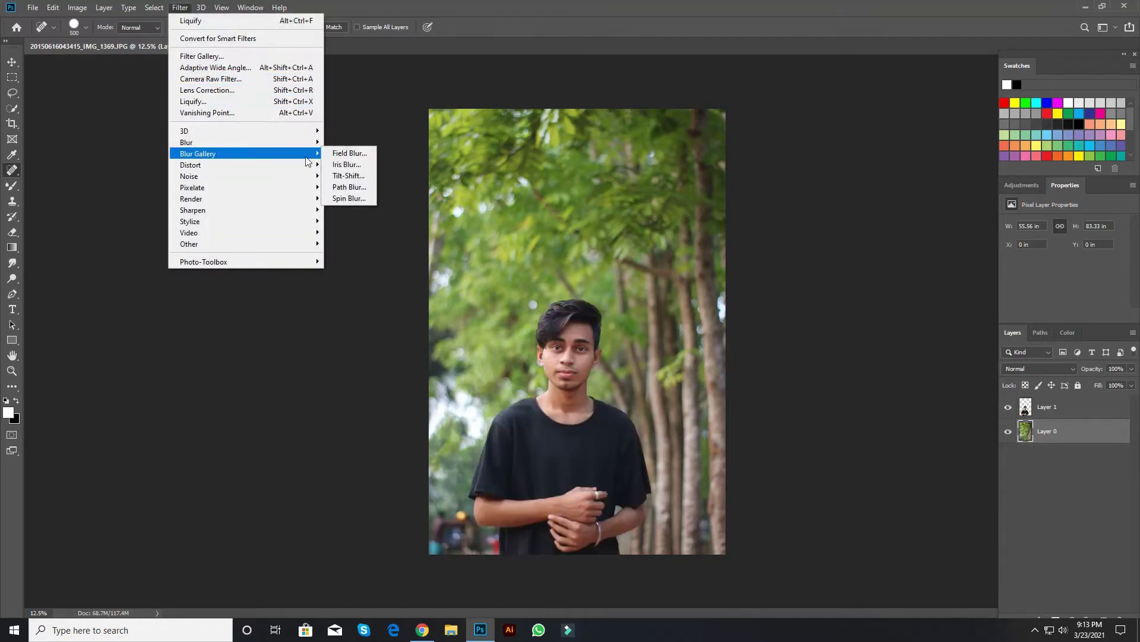
left_click(355, 176)
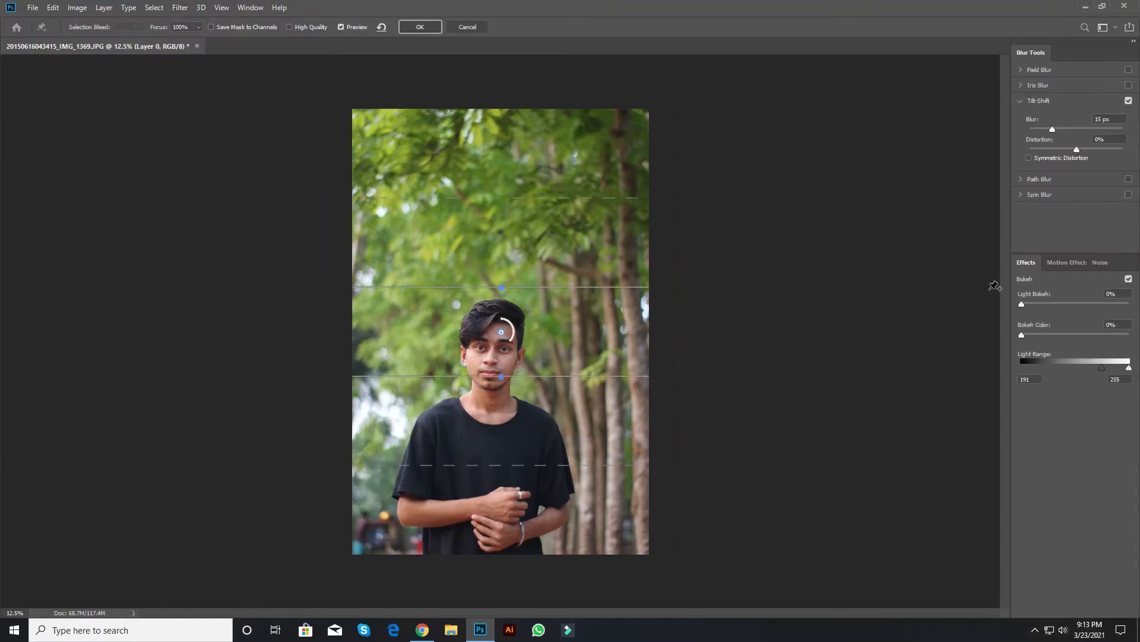
left_click_drag(1040, 305, 1088, 307)
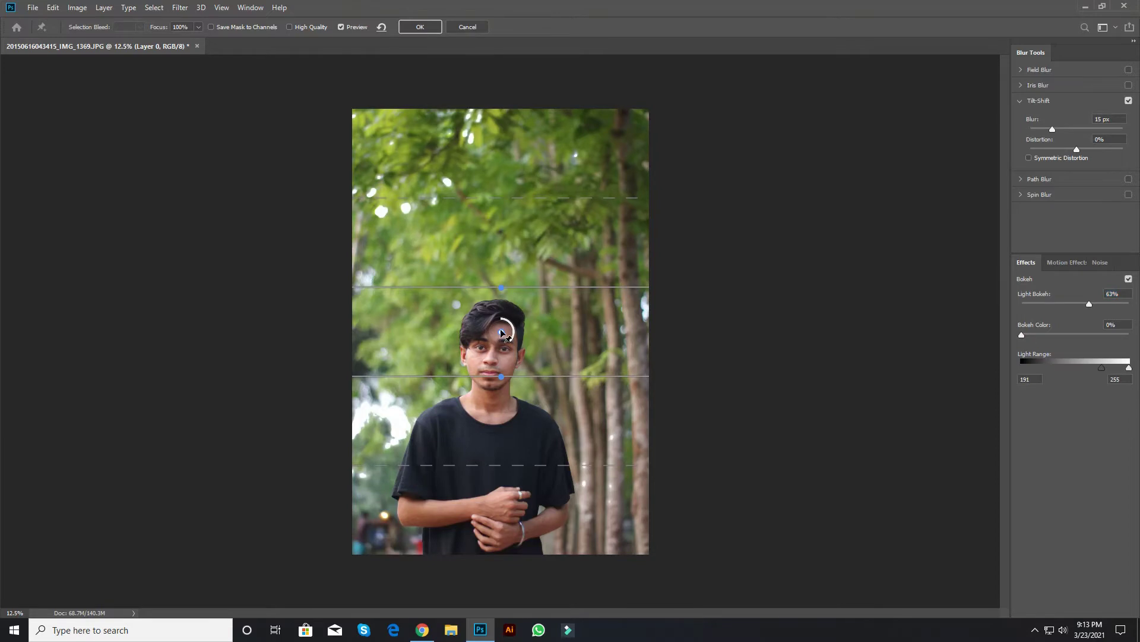
- Move the Tilt-Shift focus area below the photo's lower edge so the blur covers the whole background
left_click_drag(501, 333, 530, 539)
key("ctrl+minus")
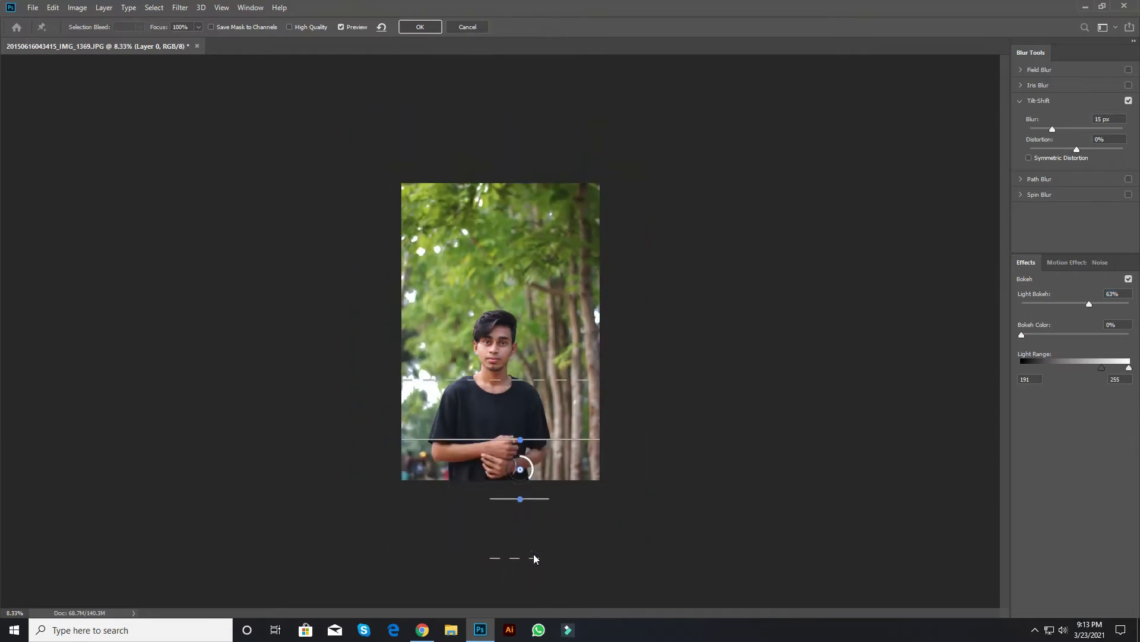
left_click_drag(523, 480, 509, 545)
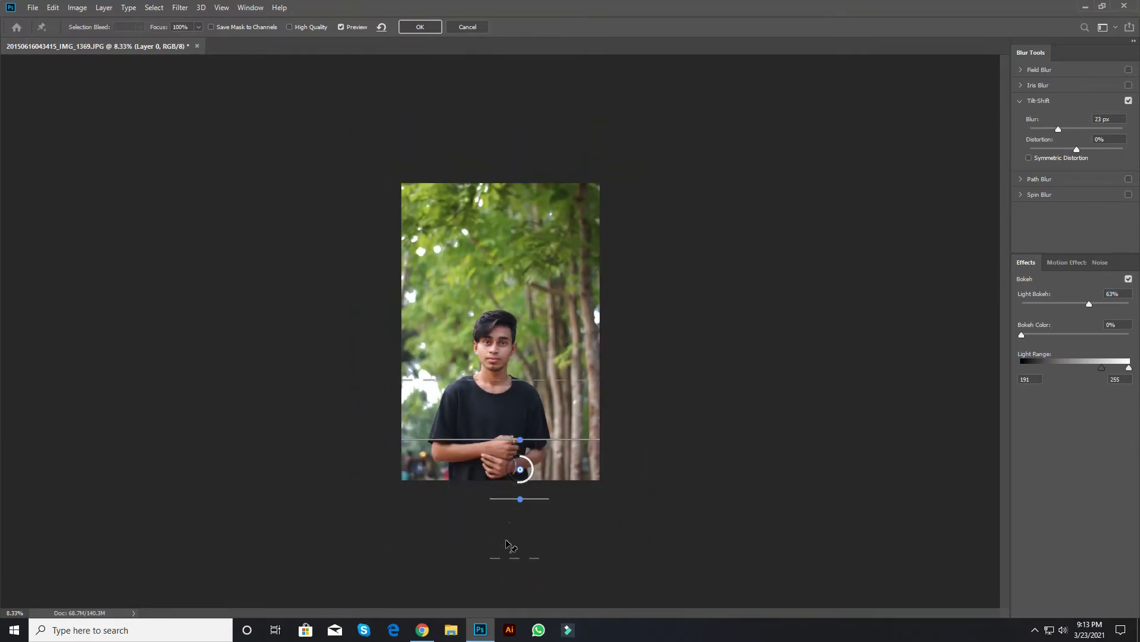
left_click_drag(520, 470, 495, 621)
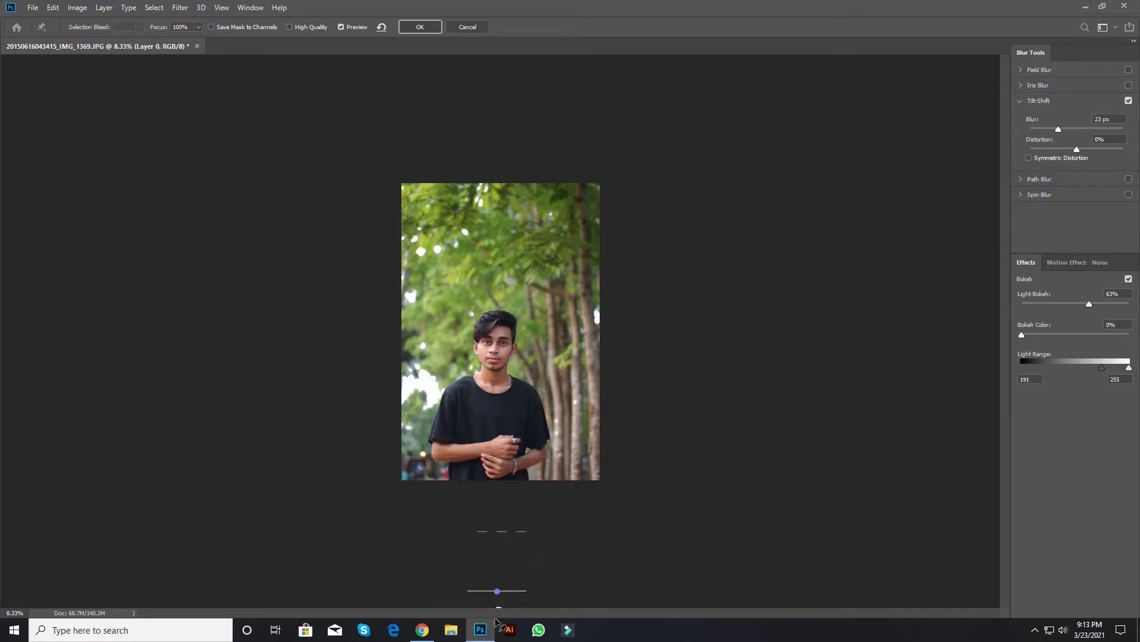
- Set the Tilt-Shift blur to 106 px and Light Bokeh to 29%
left_click_drag(1066, 128, 1080, 132)
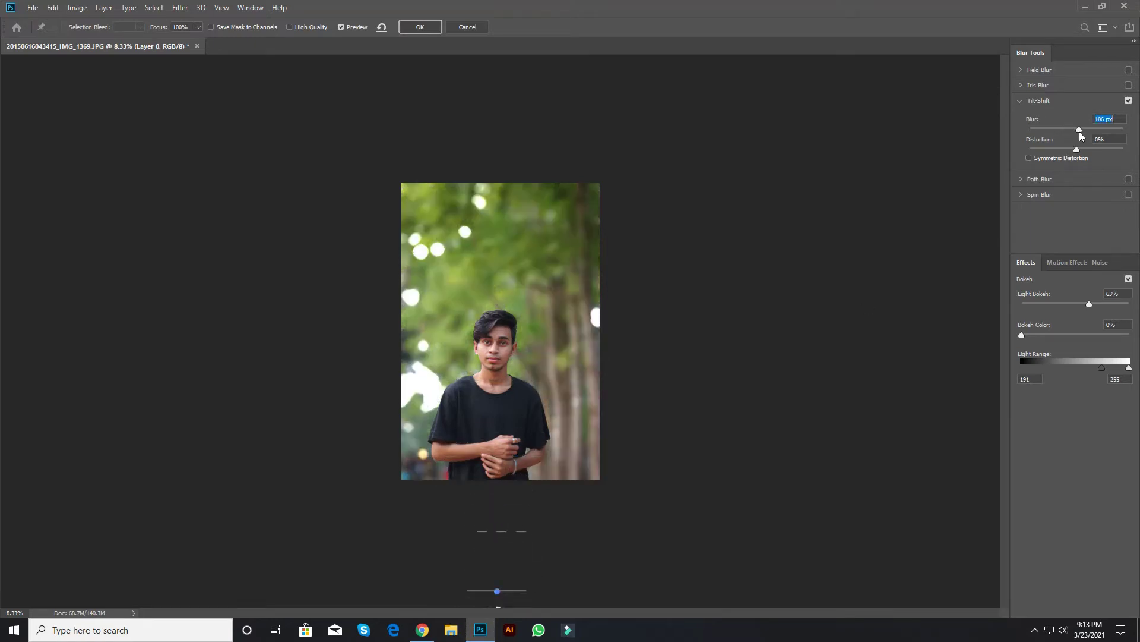
mouse_move(1074, 304)
left_mouse_down()
mouse_move(1035, 311)
mouse_move(1053, 311)
left_mouse_up()
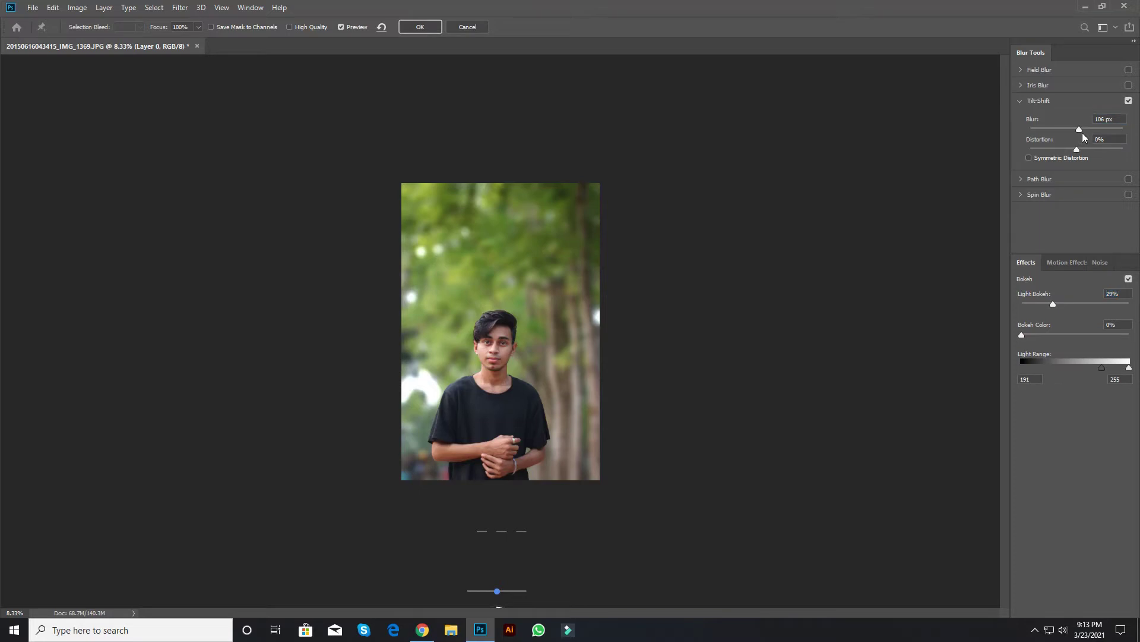
- Increase the Tilt-Shift blur to 173 px and apply the blur to the background
left_click_drag(1085, 131, 1092, 131)
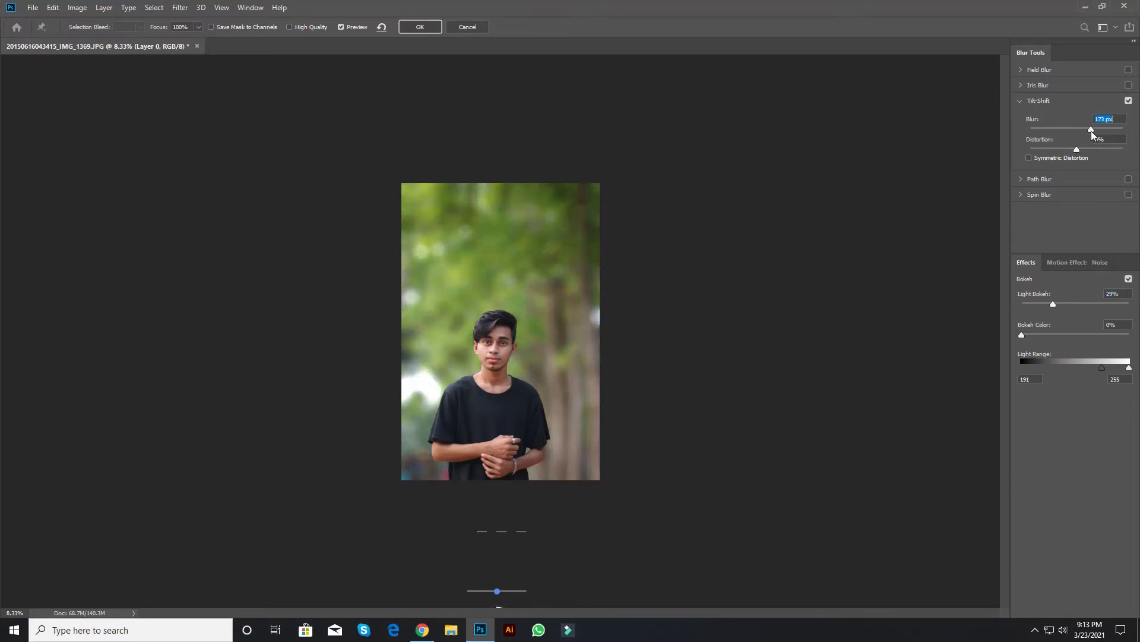
left_click(429, 27)
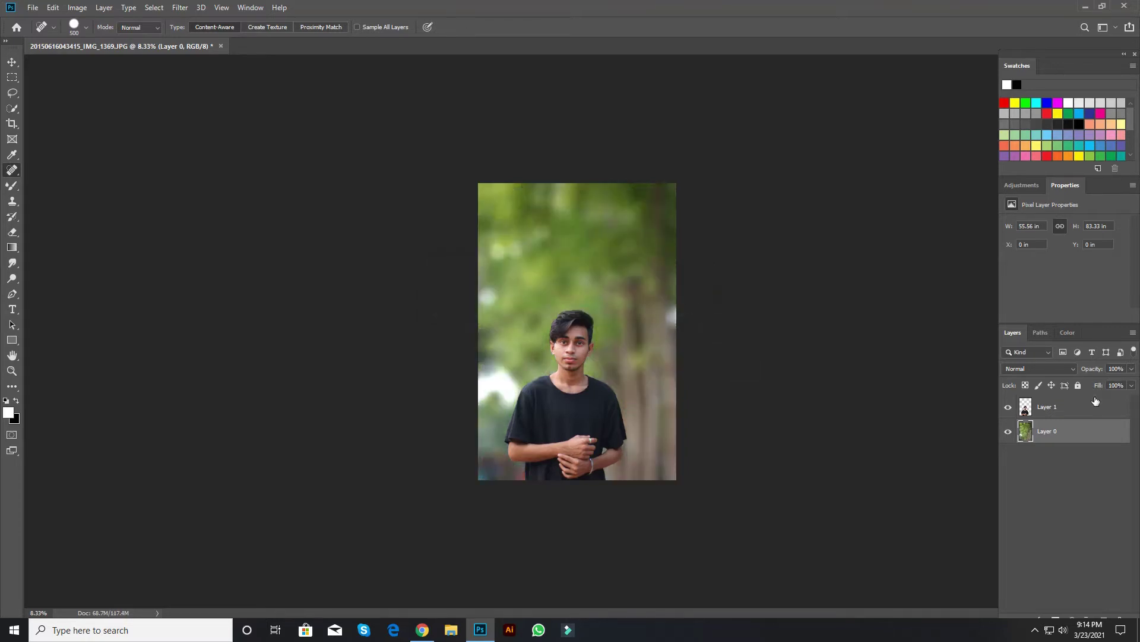
- Scale the cut-out man on Layer 1 up to about 107%, keeping his lower edge at the photo's bottom
left_click(1081, 407)
left_click(12, 62)
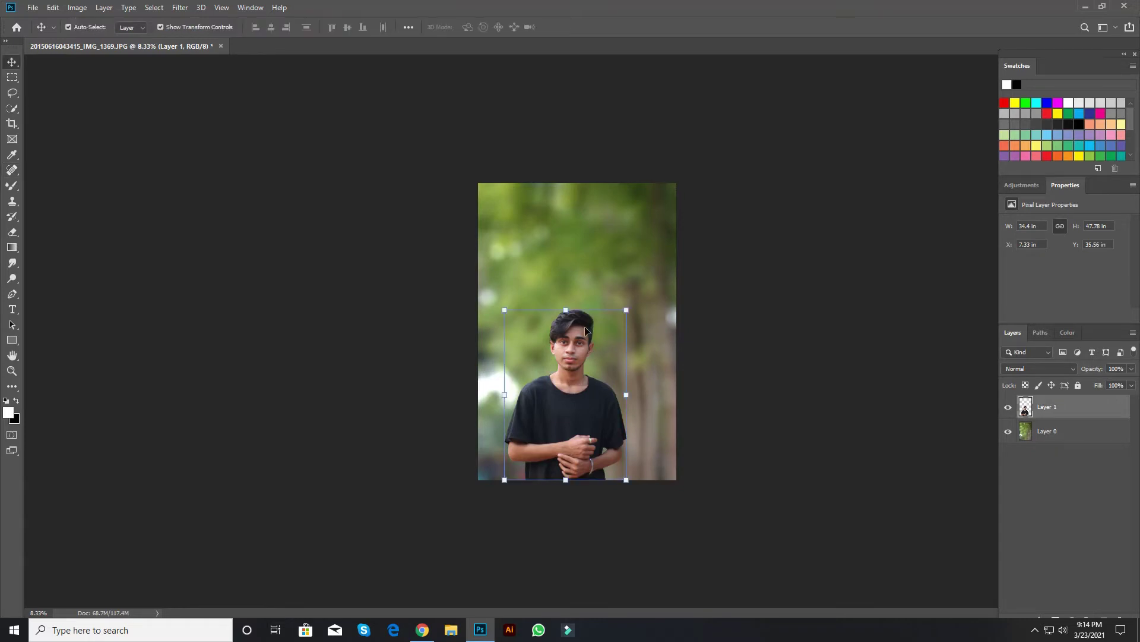
left_click_drag(568, 310, 566, 297)
scroll(568, 302, "up", 2)
scroll(568, 302, "down", 1)
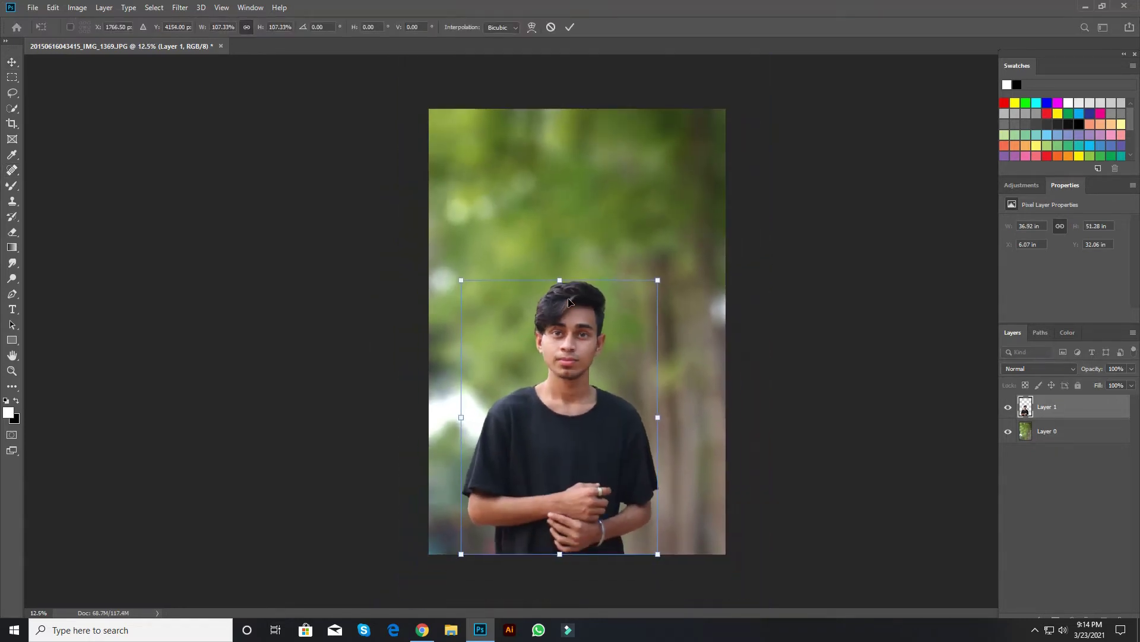
key("Return")
- Merge the man's layer and the blurred background into a single layer
left_click(1054, 431)
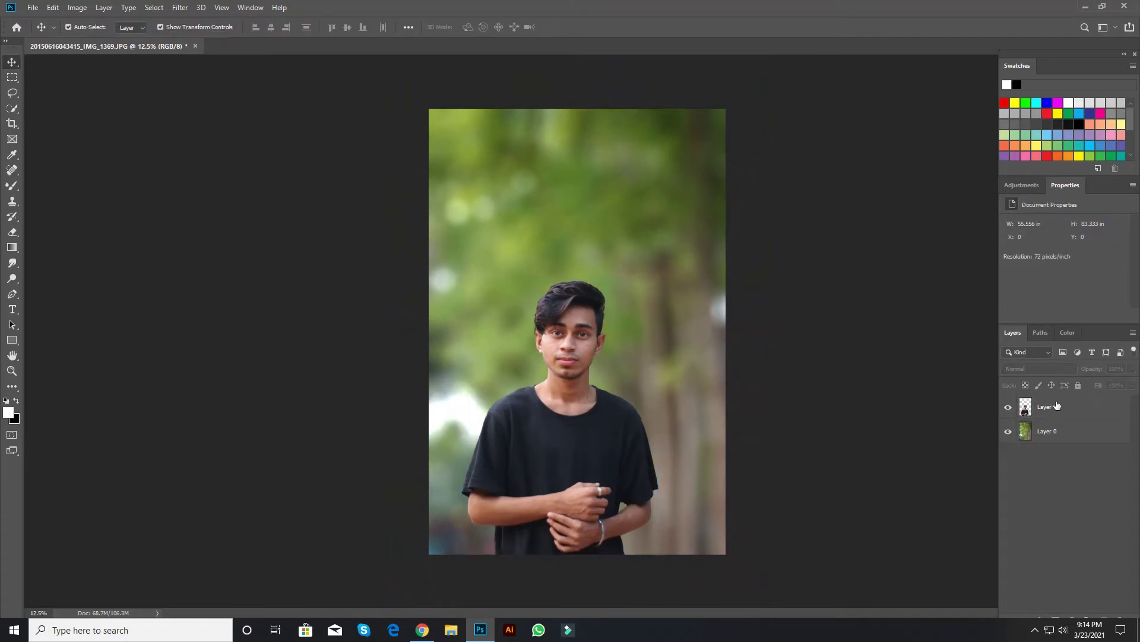
right_click(1058, 429)
left_click(947, 477)
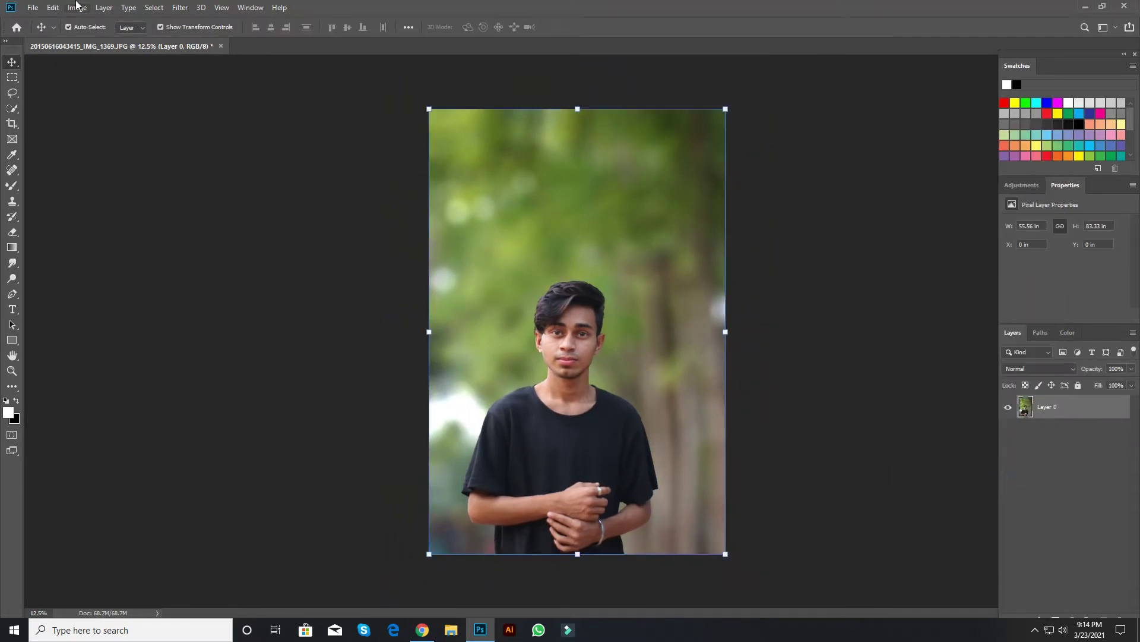
- Apply a Shadows/Highlights adjustment to the merged Layer 0
left_click(77, 7)
mouse_move(77, 7)
mouse_move(102, 38)
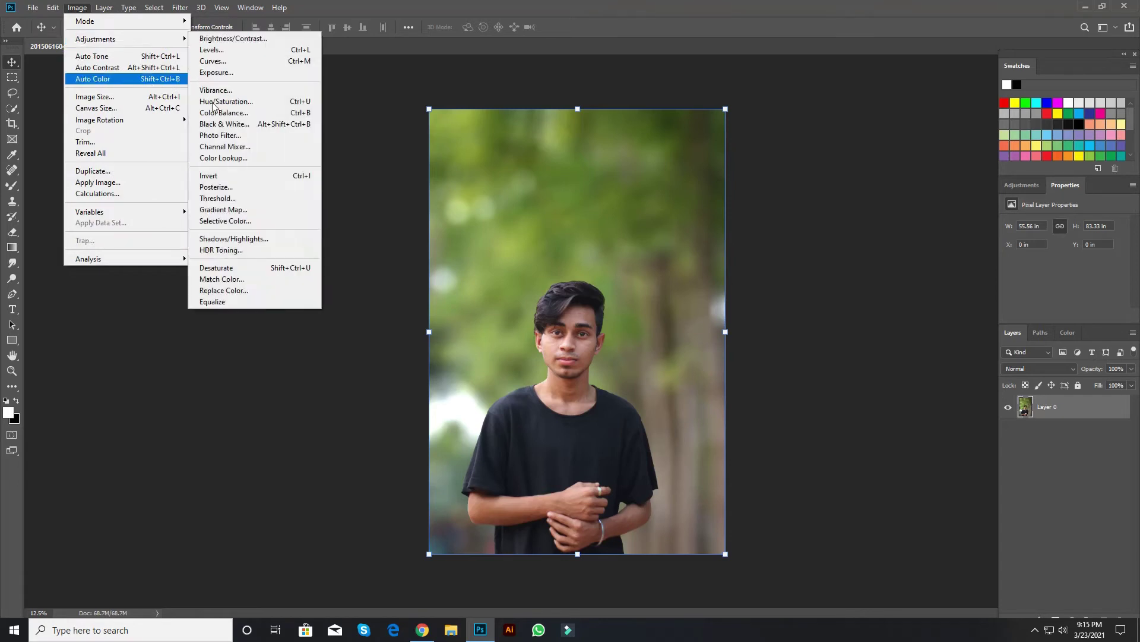
left_click(250, 238)
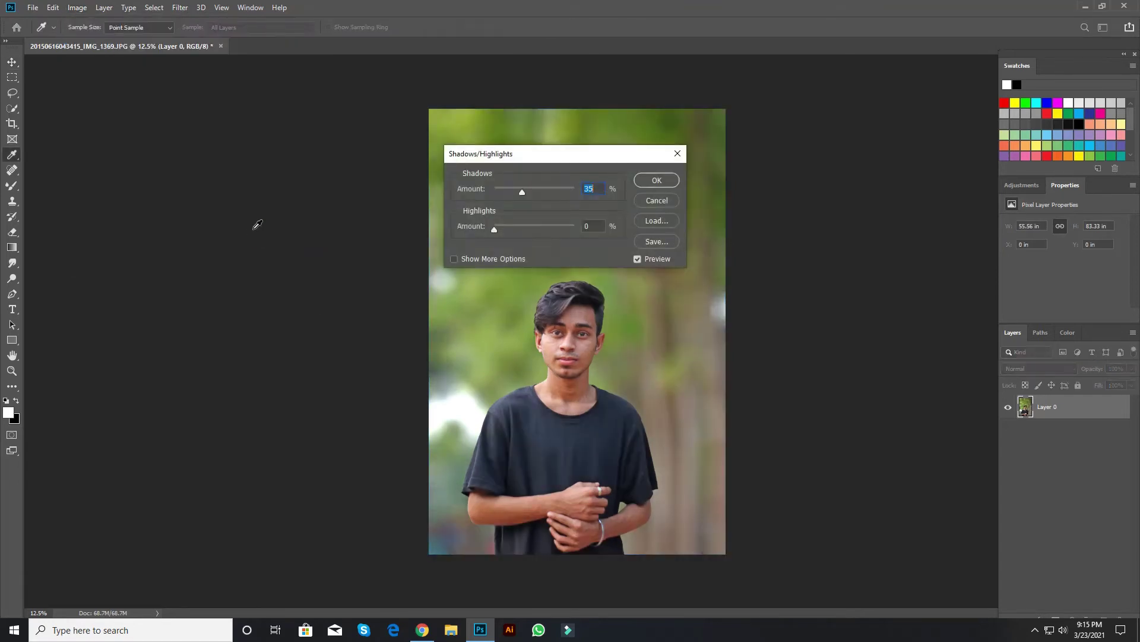
key("Return")
key("v")
- Apply a Selective Color adjustment to Layer 0 with Black at -26% for the Reds
left_click(77, 7)
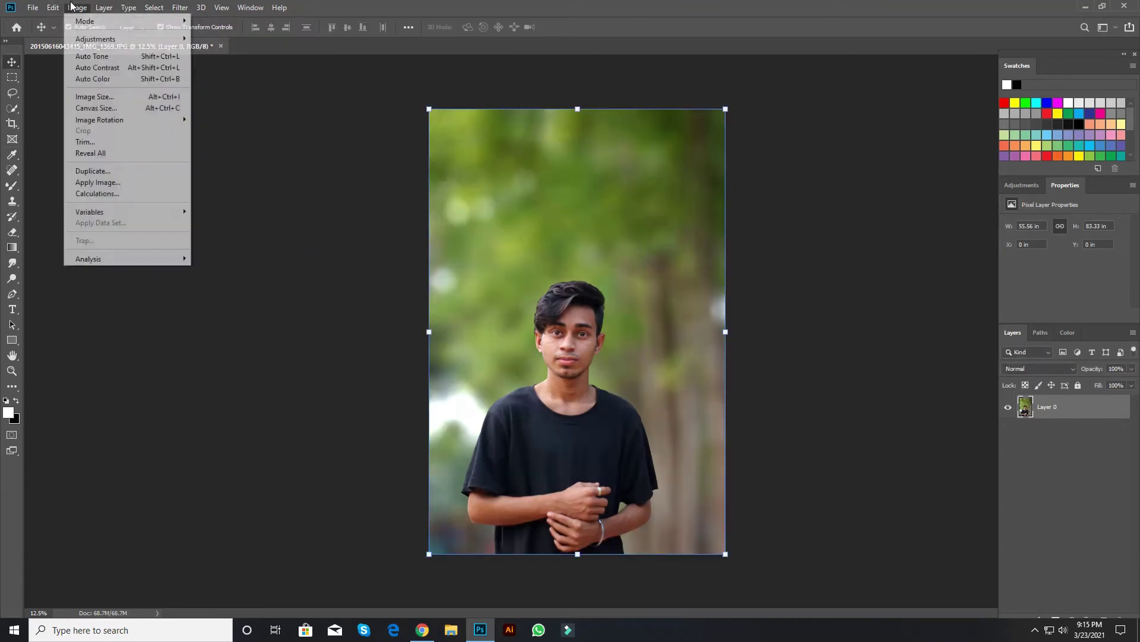
mouse_move(83, 39)
left_click(237, 221)
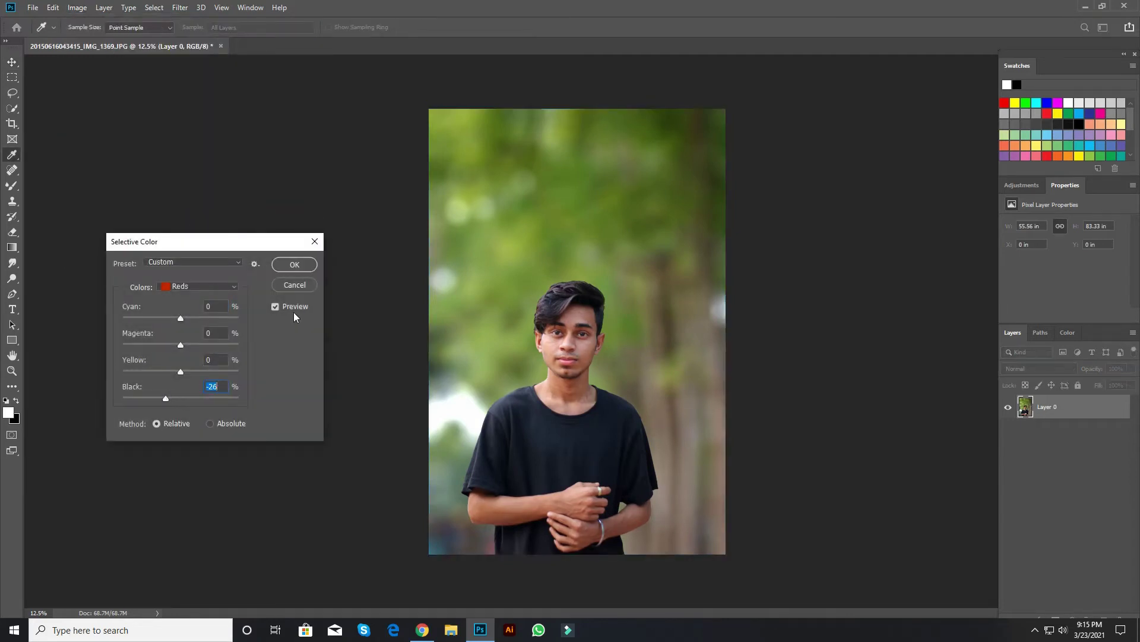
left_click(294, 264)
- Start the Camera Raw Filter on Layer 0 and load the settings file Pakka Editz Moody.xmp
left_click(187, 6)
left_click(204, 81)
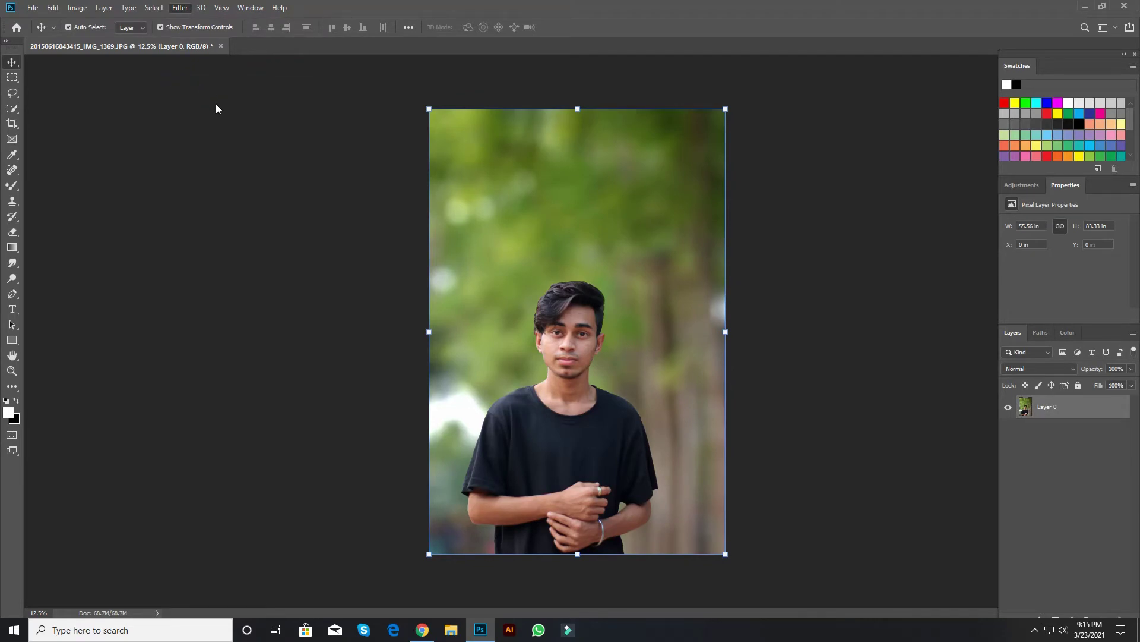
left_click(945, 144)
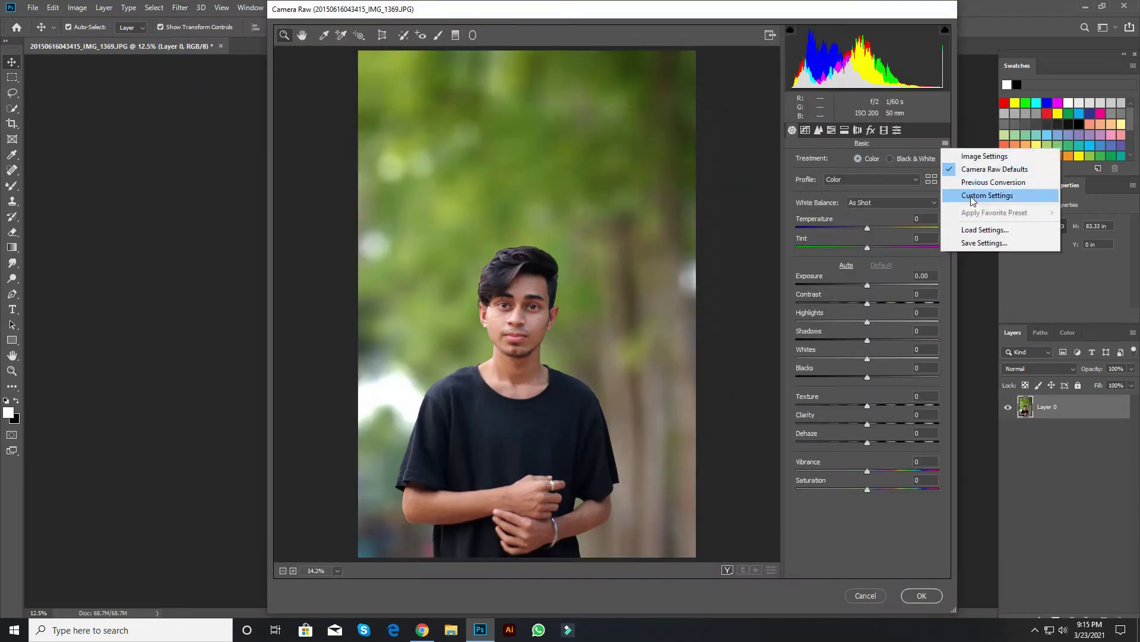
left_click(983, 232)
scroll(546, 186, "right", 2)
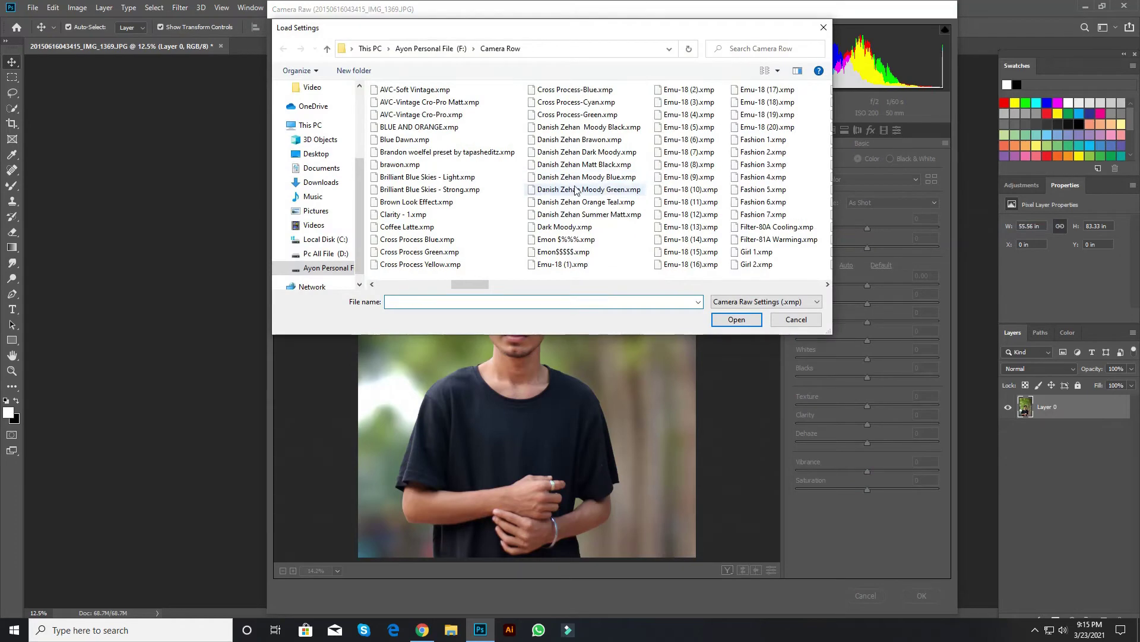
scroll(571, 178, "left", 2)
scroll(572, 175, "right", 10)
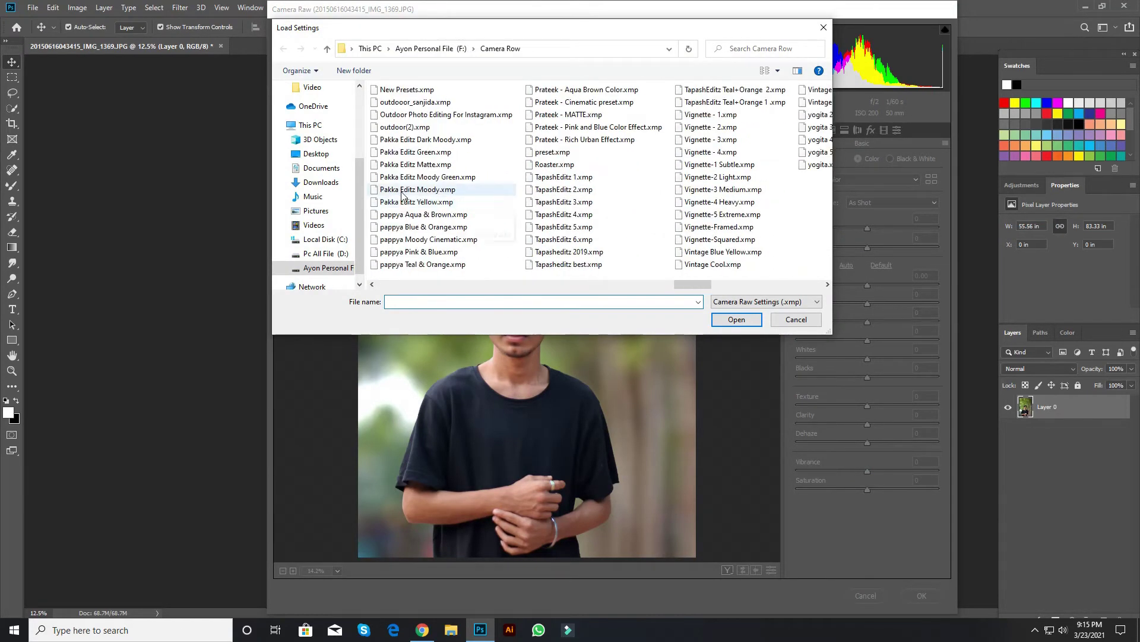
double_click(424, 190)
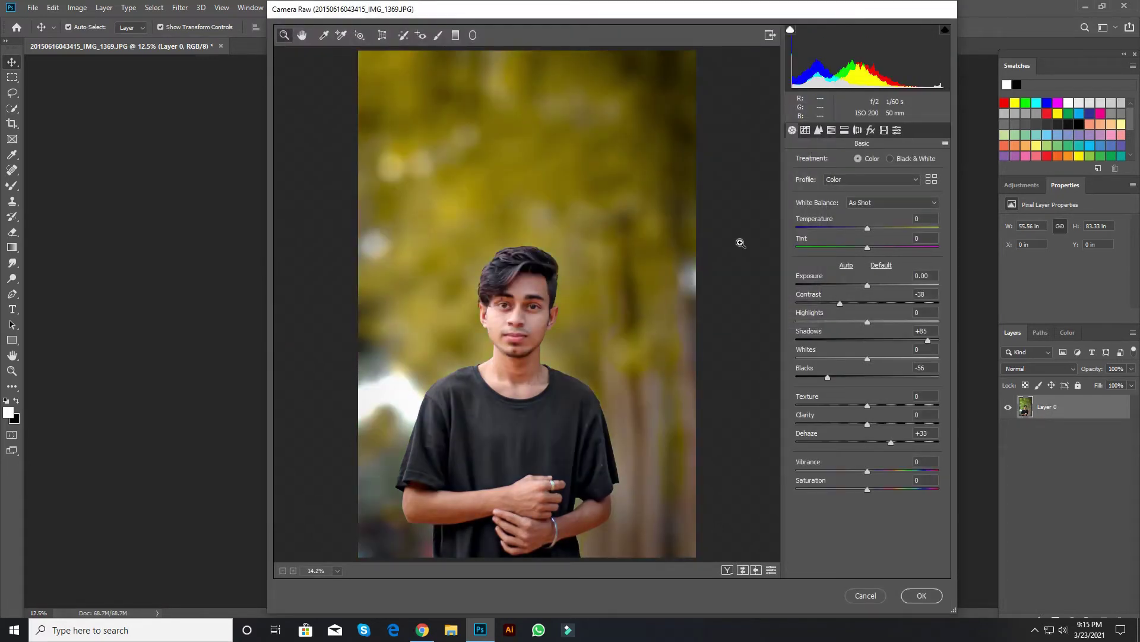
- Load the settings file TapashEditz 1.xmp in Camera Raw instead of the current preset
left_click(945, 143)
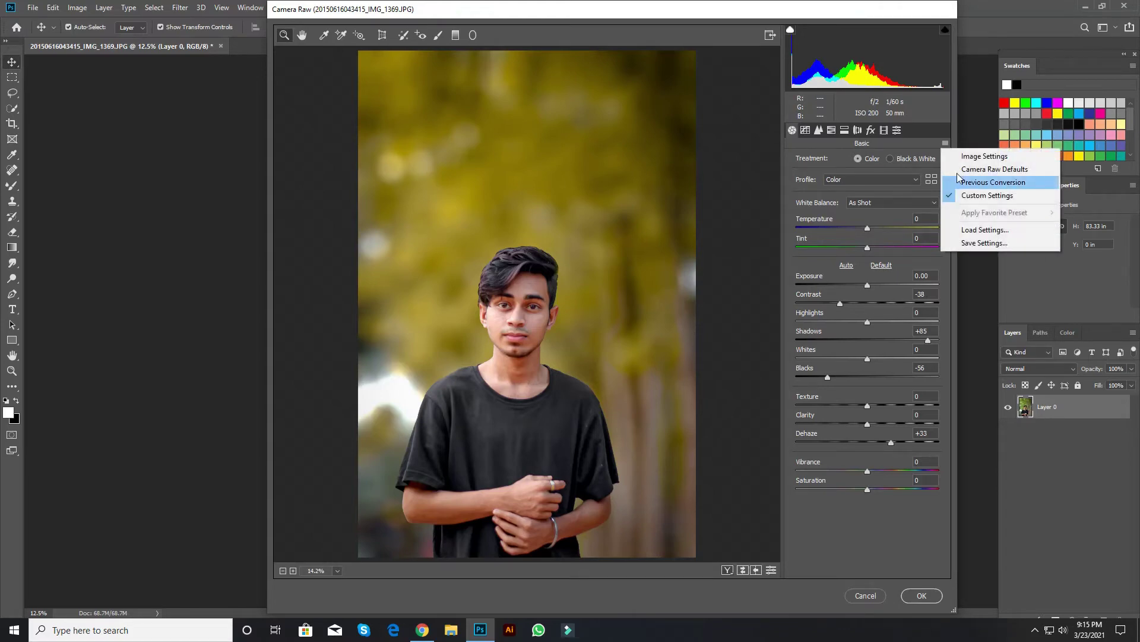
left_click(980, 229)
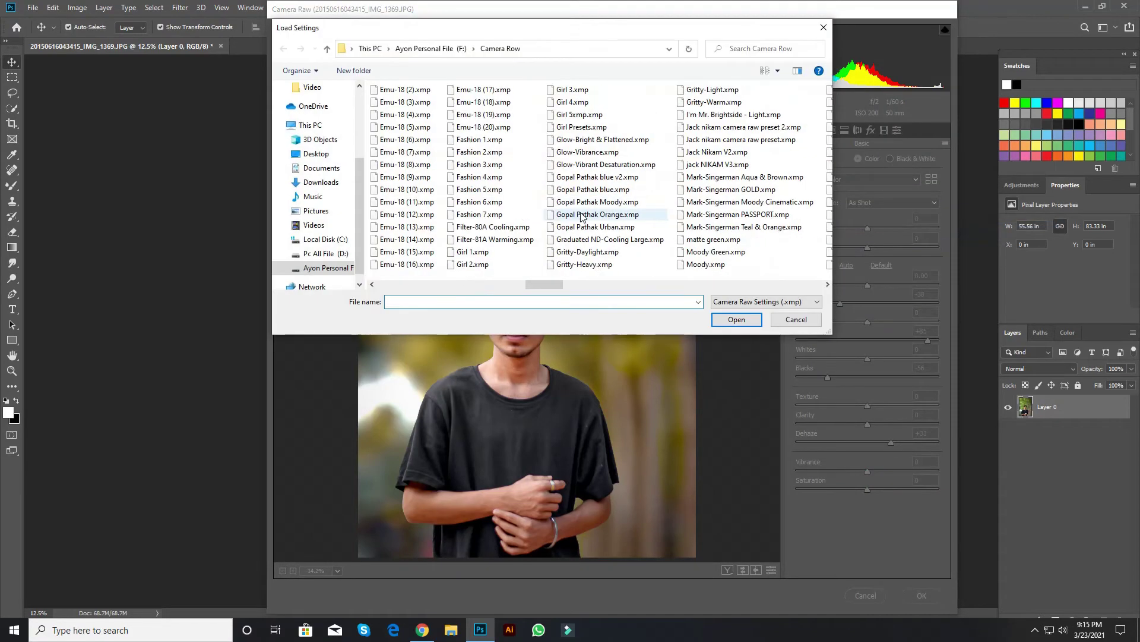
scroll(581, 216, "left", 5)
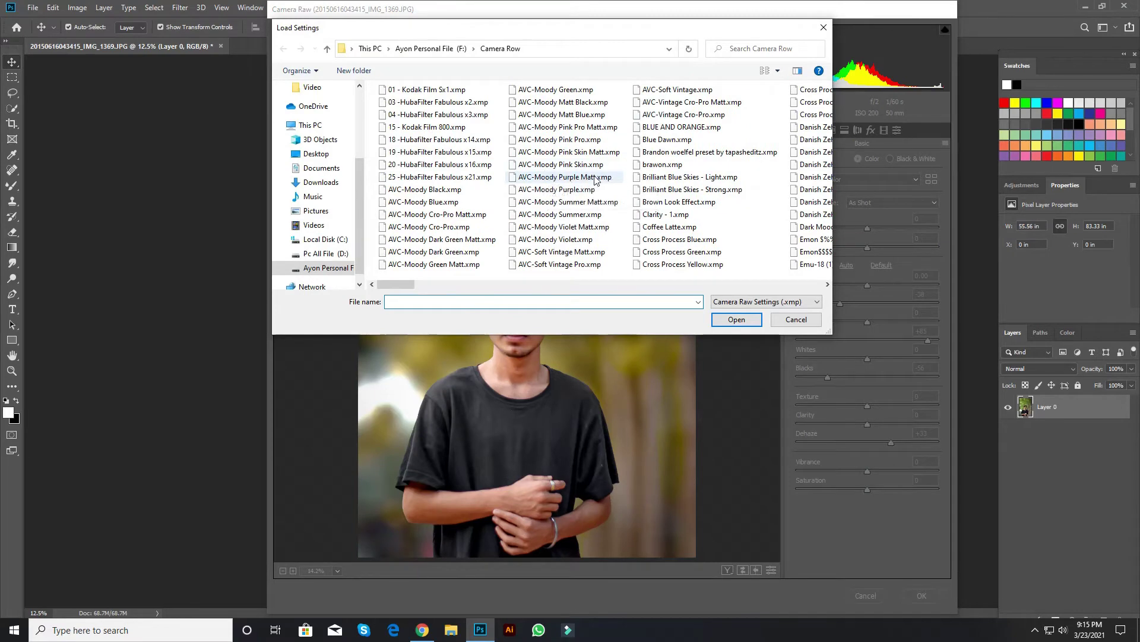
scroll(564, 185, "right", 5)
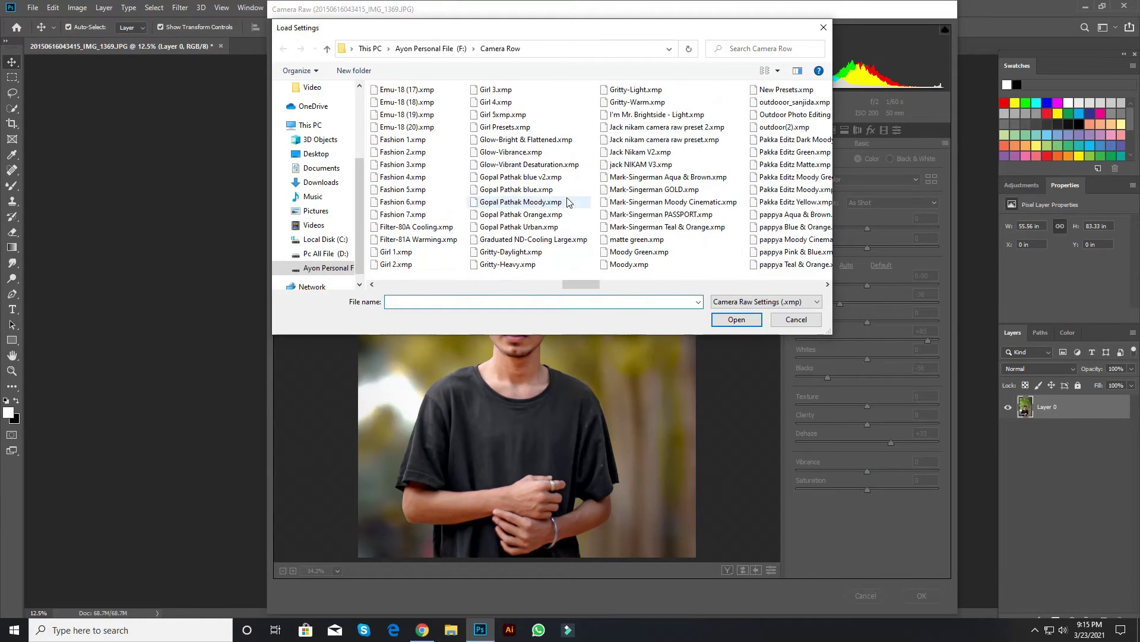
scroll(598, 203, "right", 3)
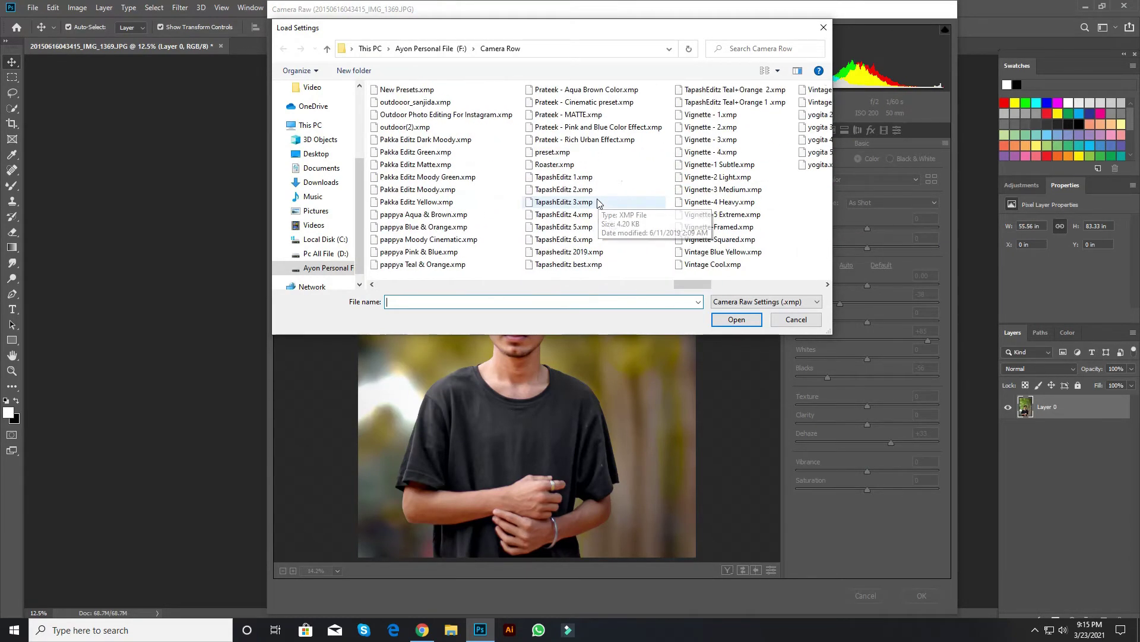
double_click(582, 181)
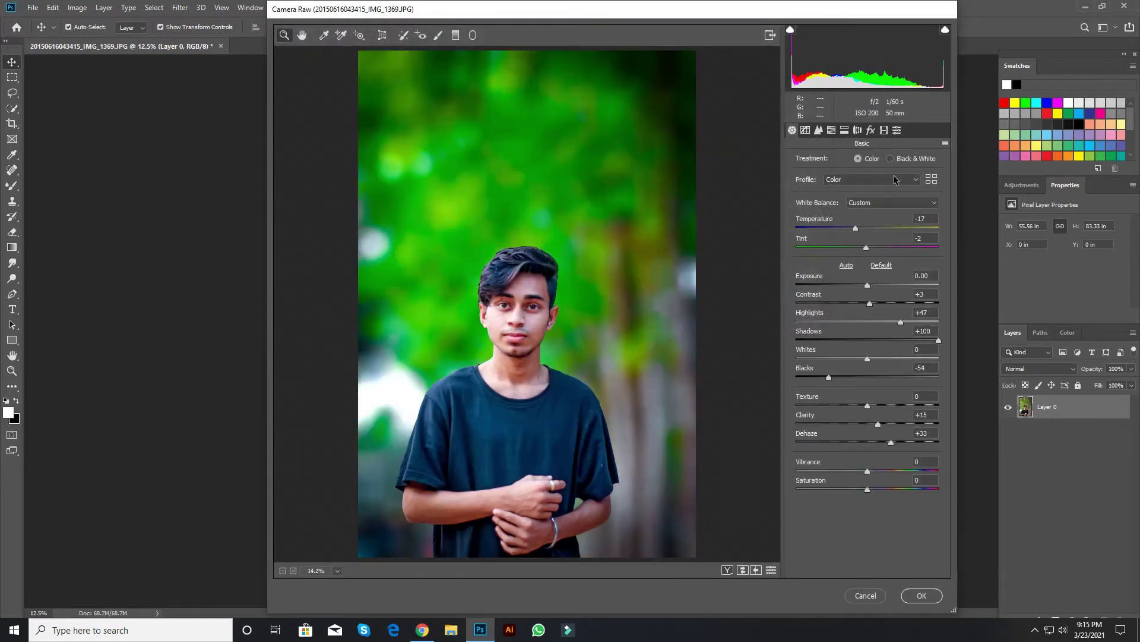
- Reduce the sharpening Radius to 0.5 and Detail to 0, and set Luminance noise reduction to 0
left_click(819, 131)
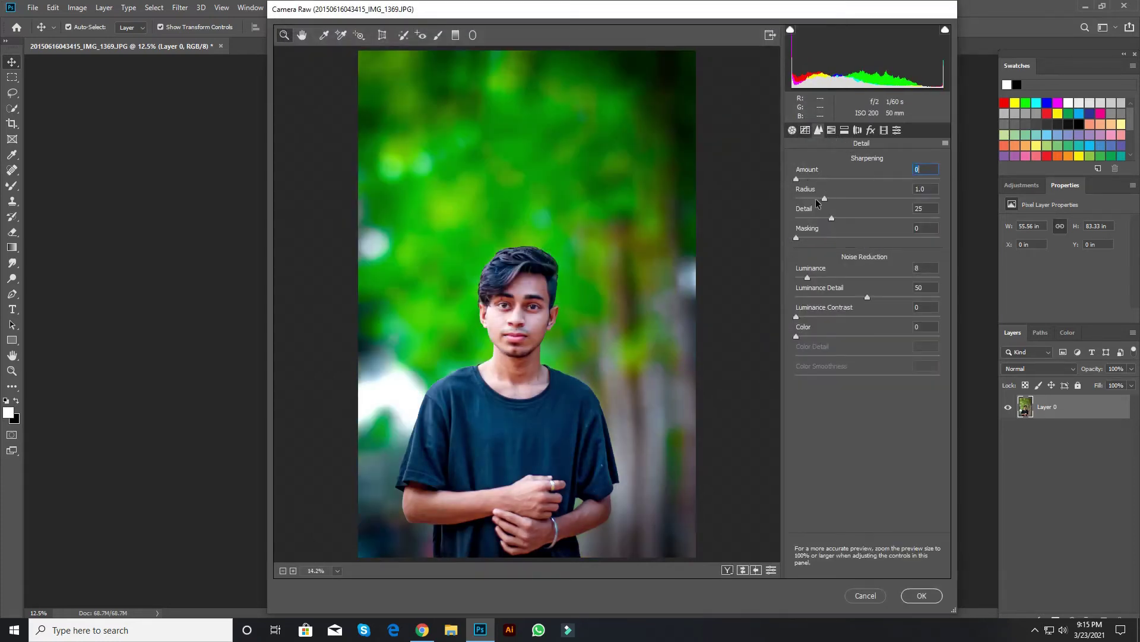
left_click_drag(824, 199, 775, 234)
left_click_drag(808, 278, 792, 282)
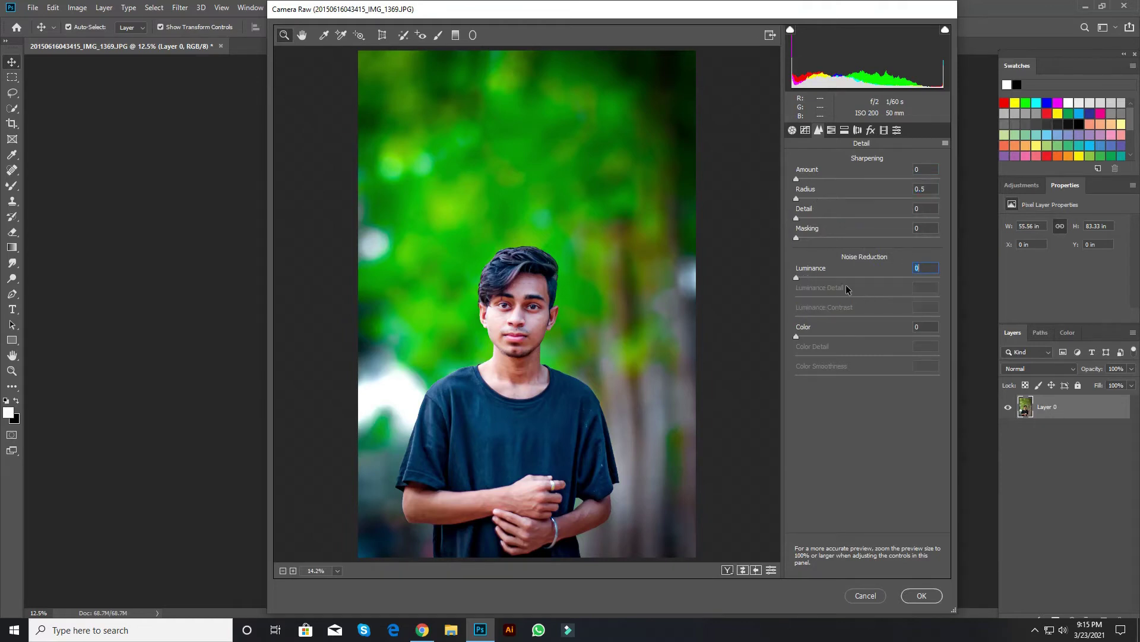
- Set the white balance Temperature to -10 and Tint to 0
left_click(792, 130)
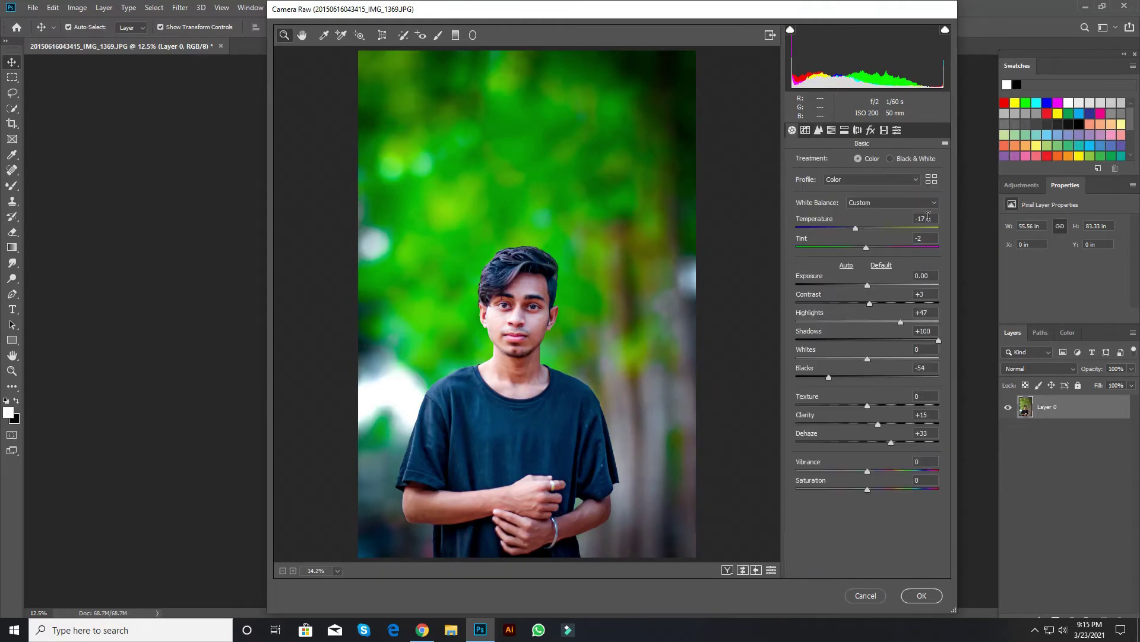
left_click(928, 218)
type("0")
key("Tab")
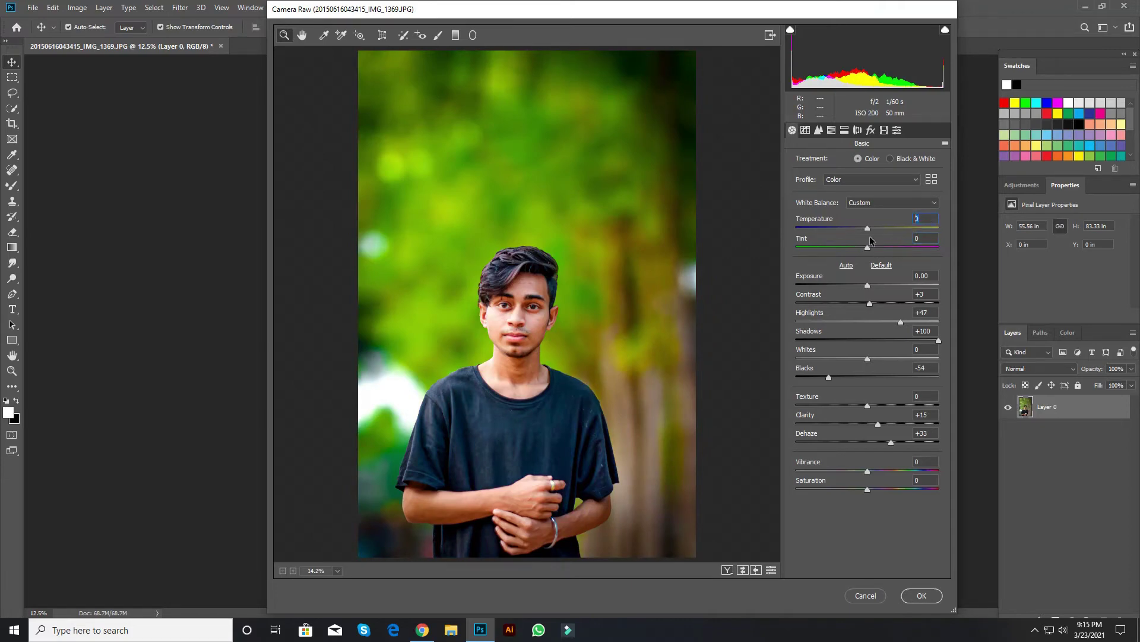
type("10")
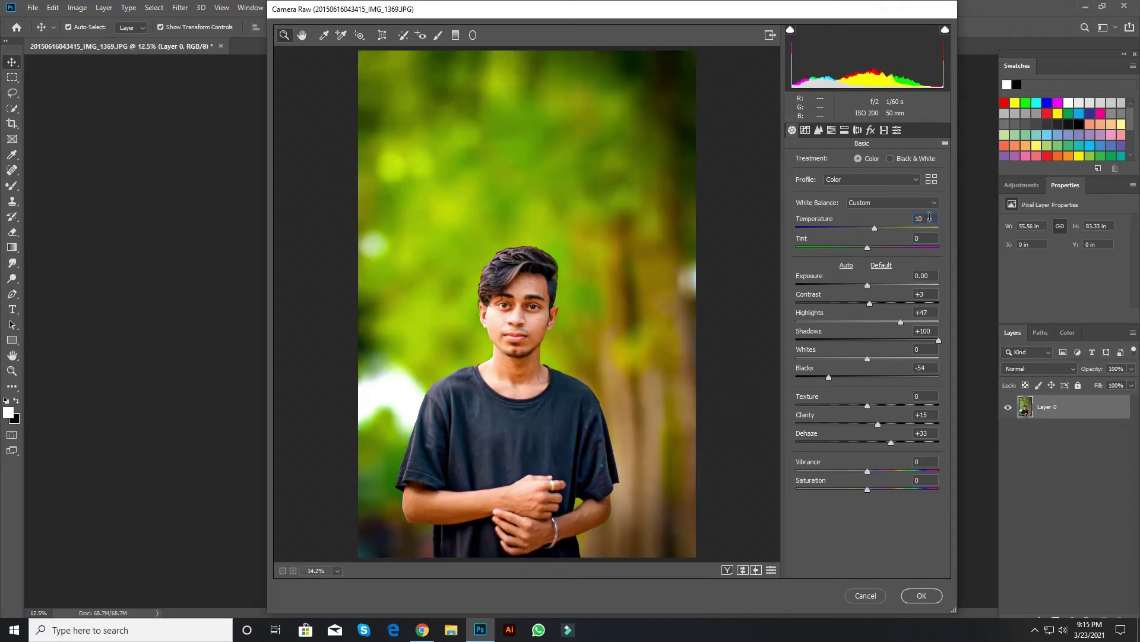
left_click_drag(930, 217, 877, 228)
type("-10")
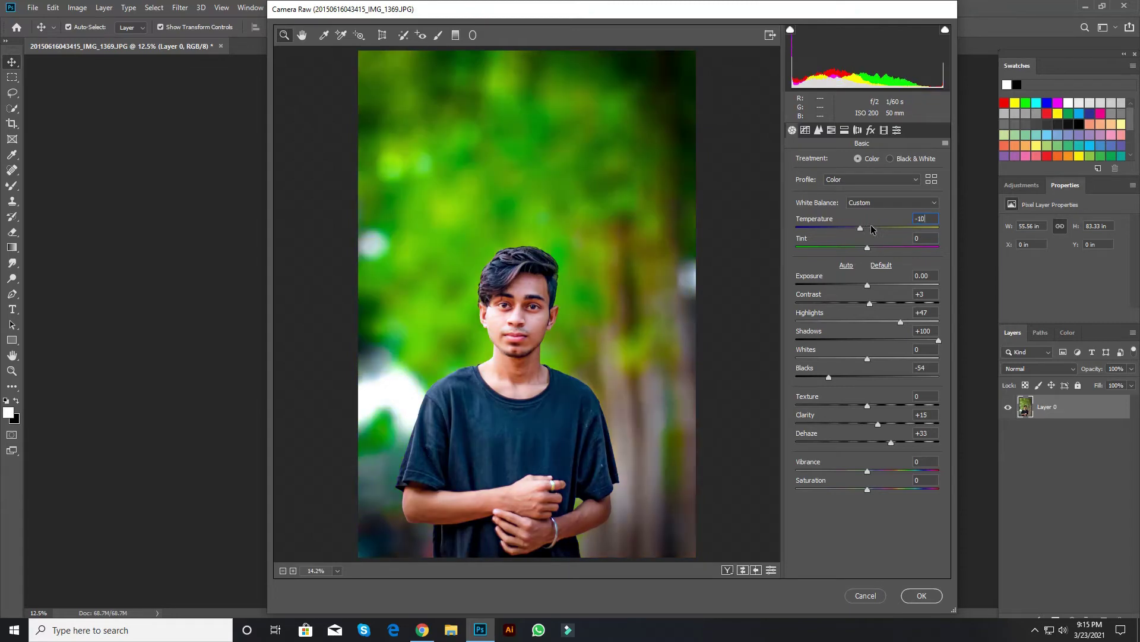
- Set the Post Crop Vignetting amount to 0
left_click(885, 129)
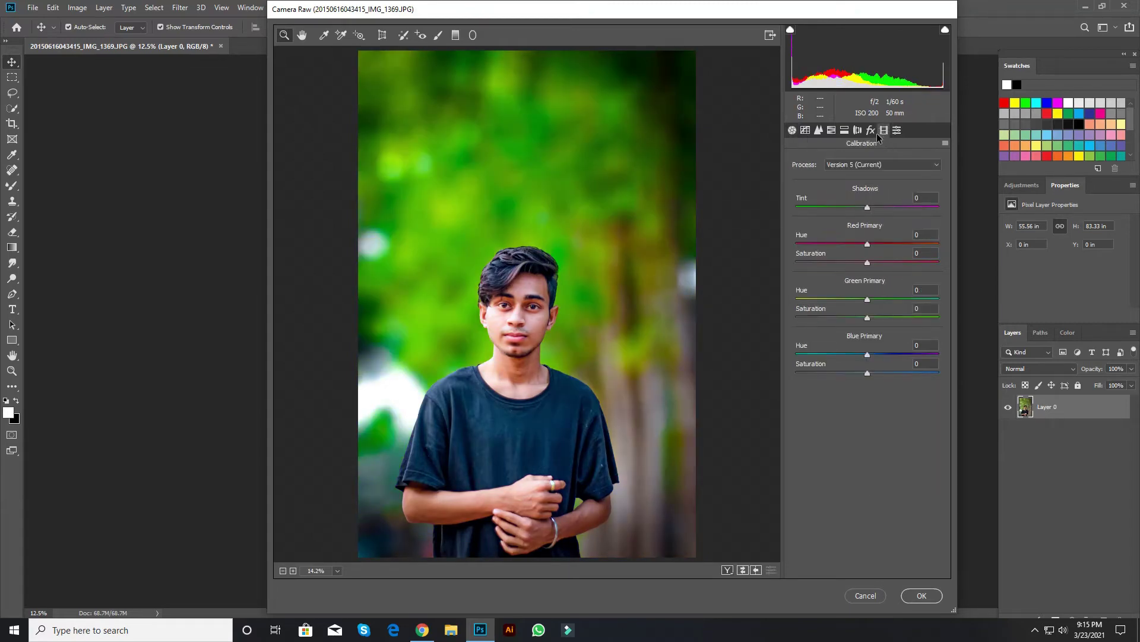
left_click(875, 132)
left_click(930, 278)
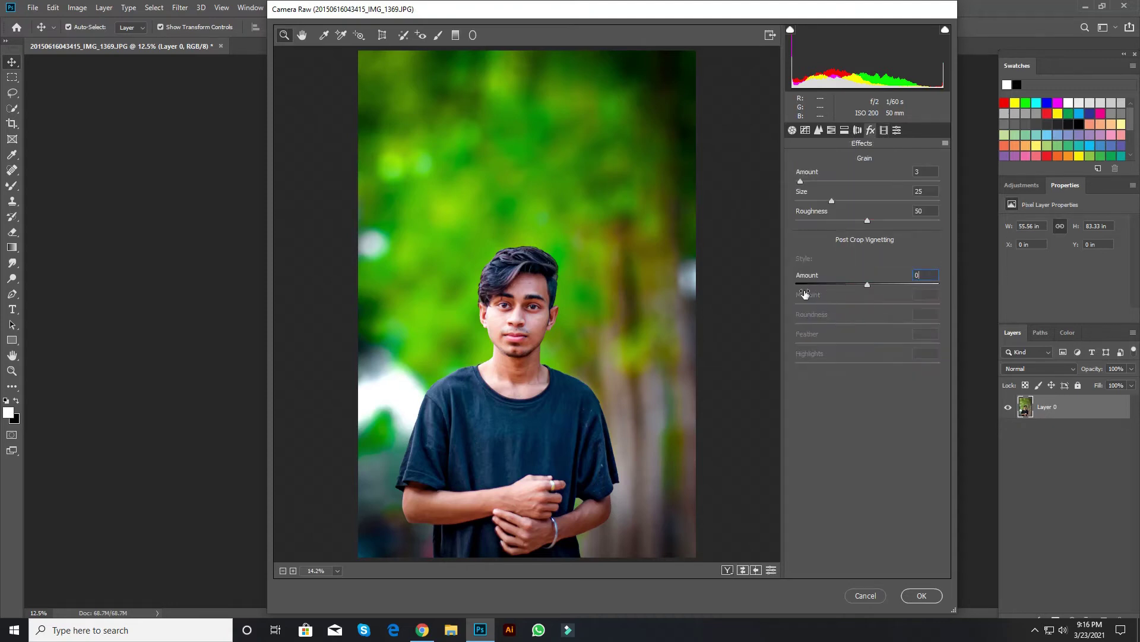
type("0")
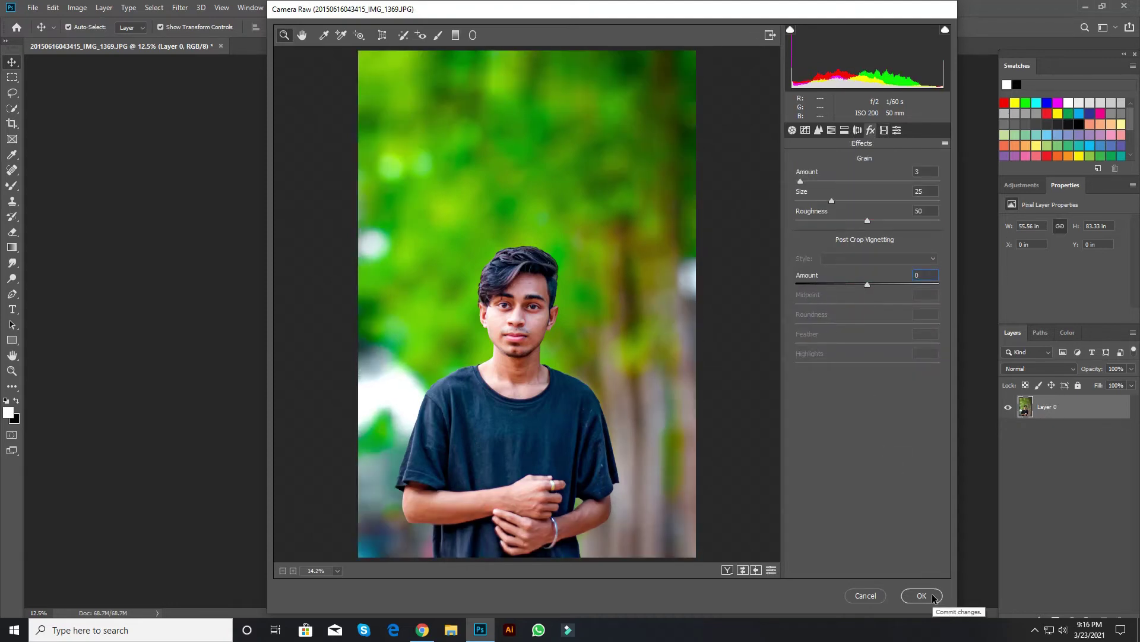
- Set the HSL Luminance of Reds and Oranges to 10 and apply the Camera Raw Filter
left_click(832, 131)
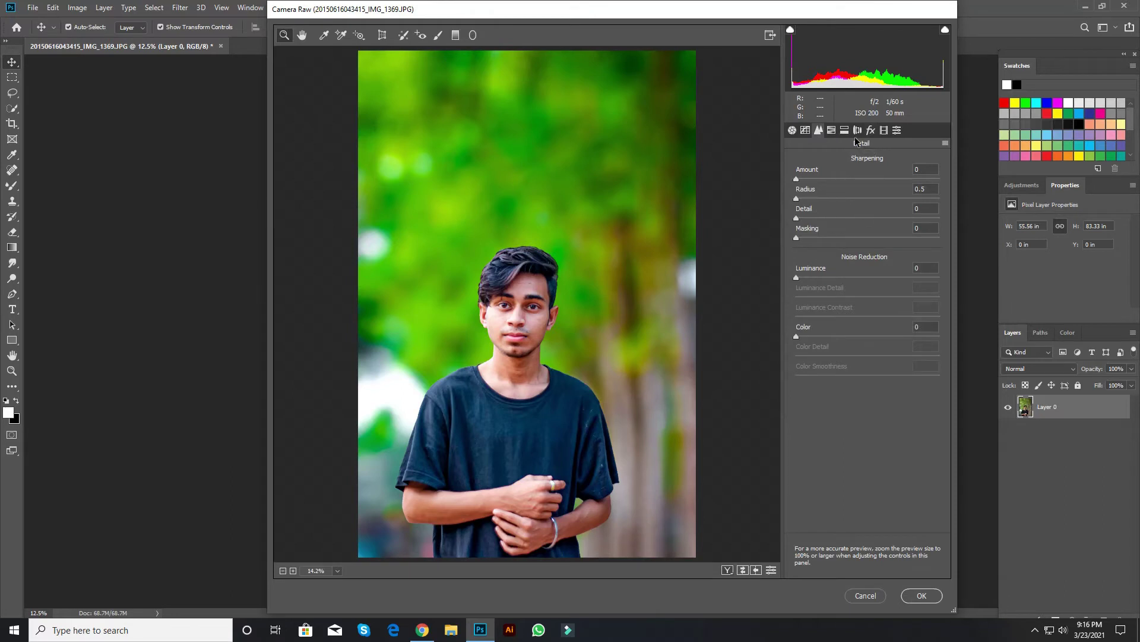
left_click(832, 131)
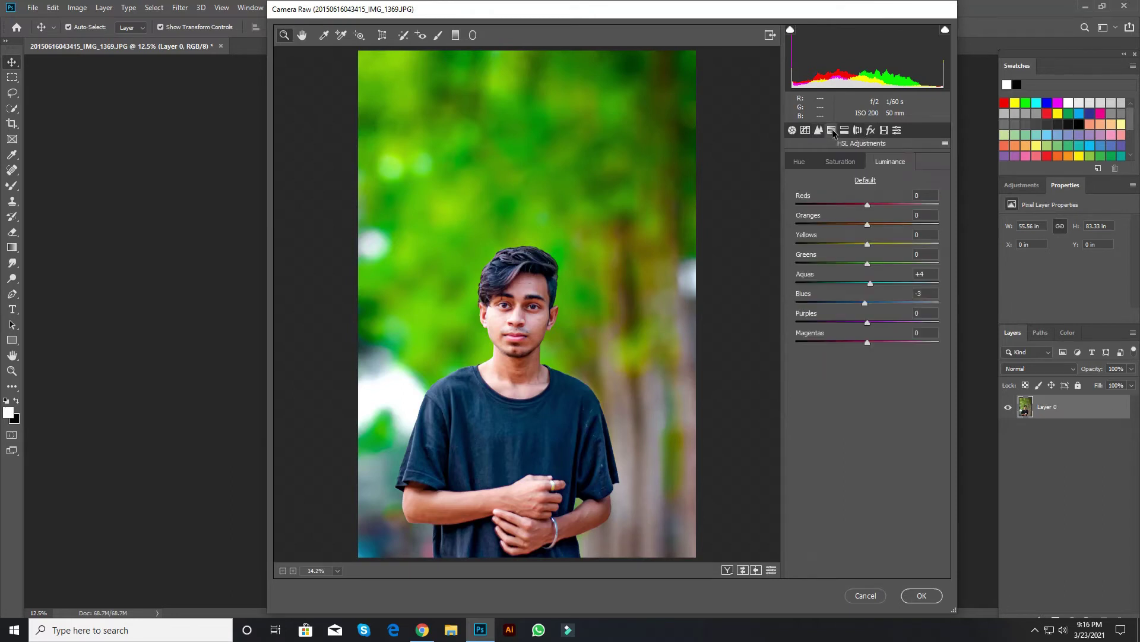
left_click(924, 196)
type("10")
key("Tab")
type("10")
left_click(932, 606)
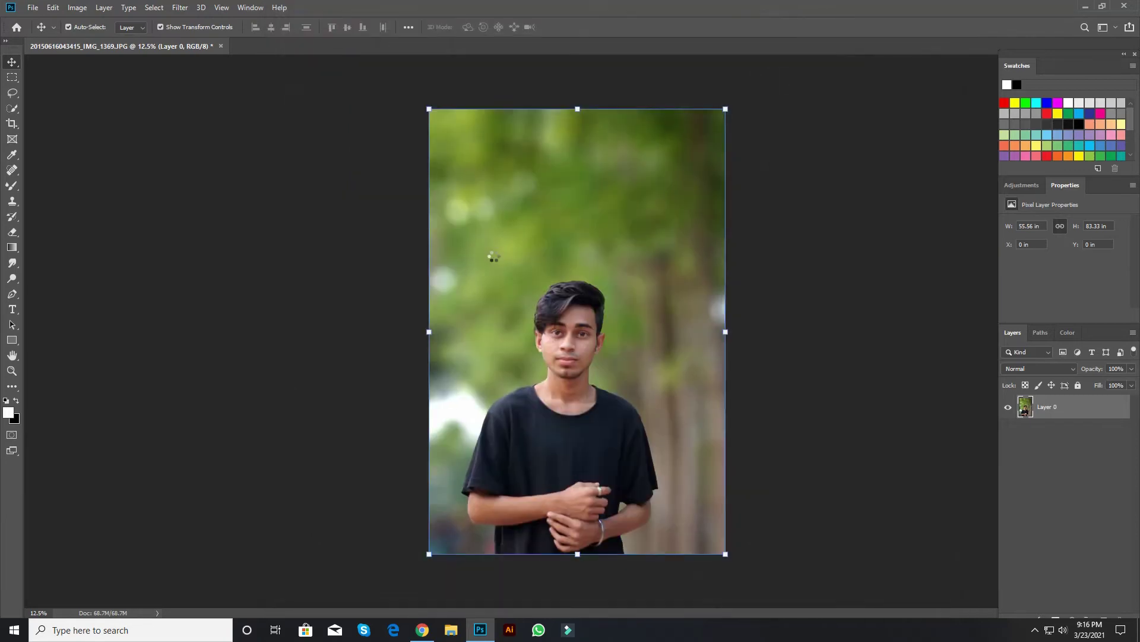
- Open the Camera Raw Filter and load the Pakka Editz Yellow.xmp preset from the Camera Row folder
left_click(181, 8)
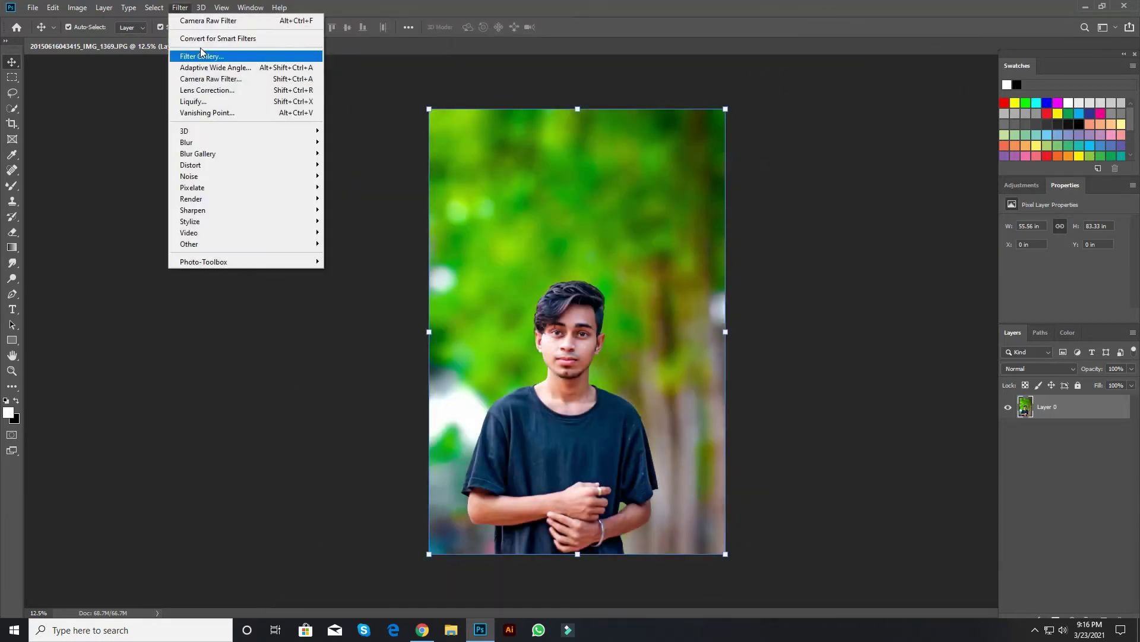
left_click(227, 82)
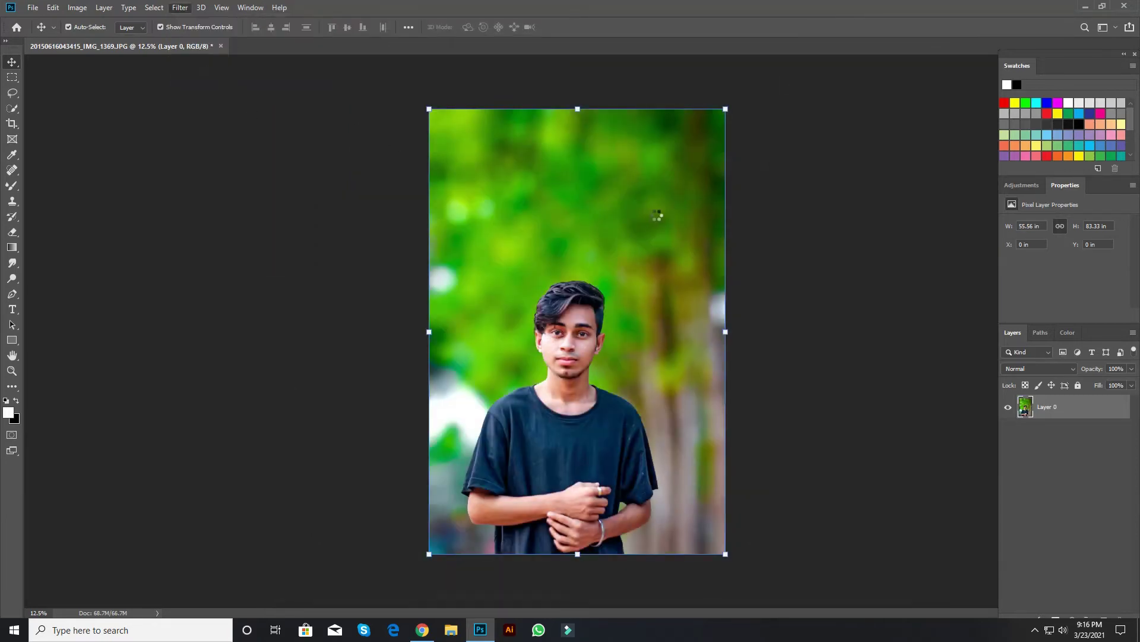
left_click(945, 143)
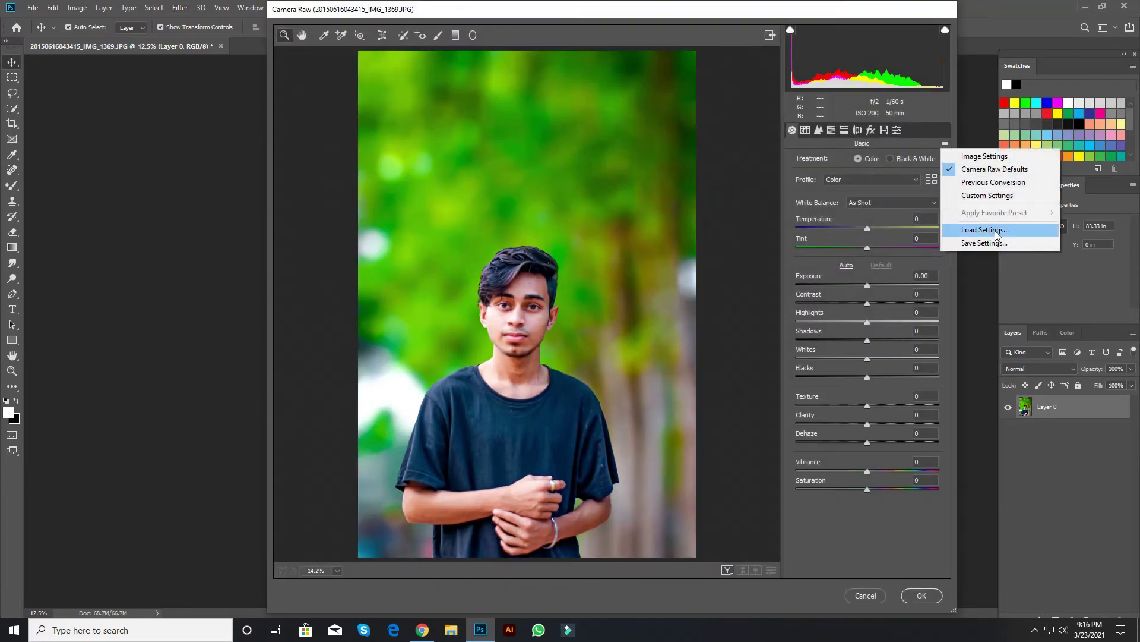
left_click(983, 230)
scroll(431, 254, "down", 8)
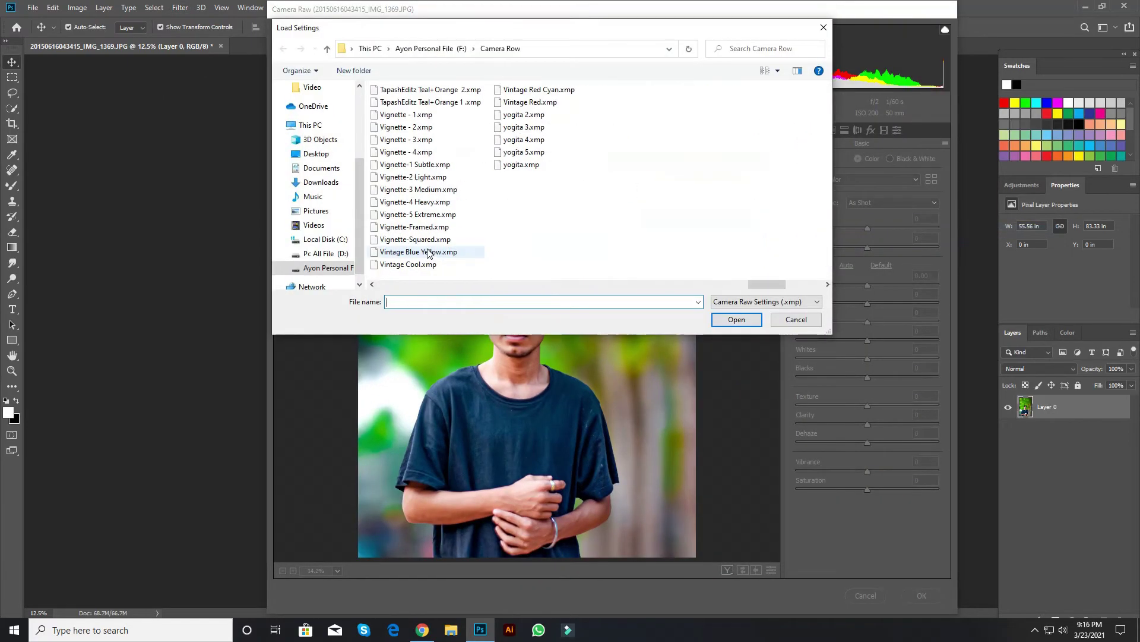
scroll(429, 255, "down", 2)
scroll(415, 216, "up", 10)
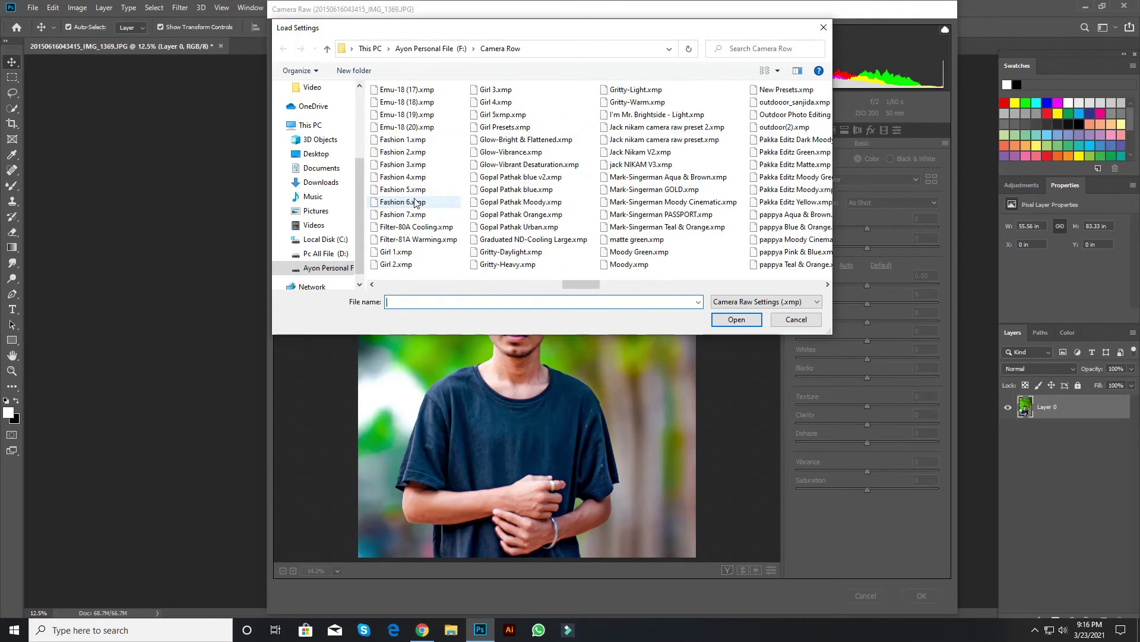
scroll(415, 202, "up", 5)
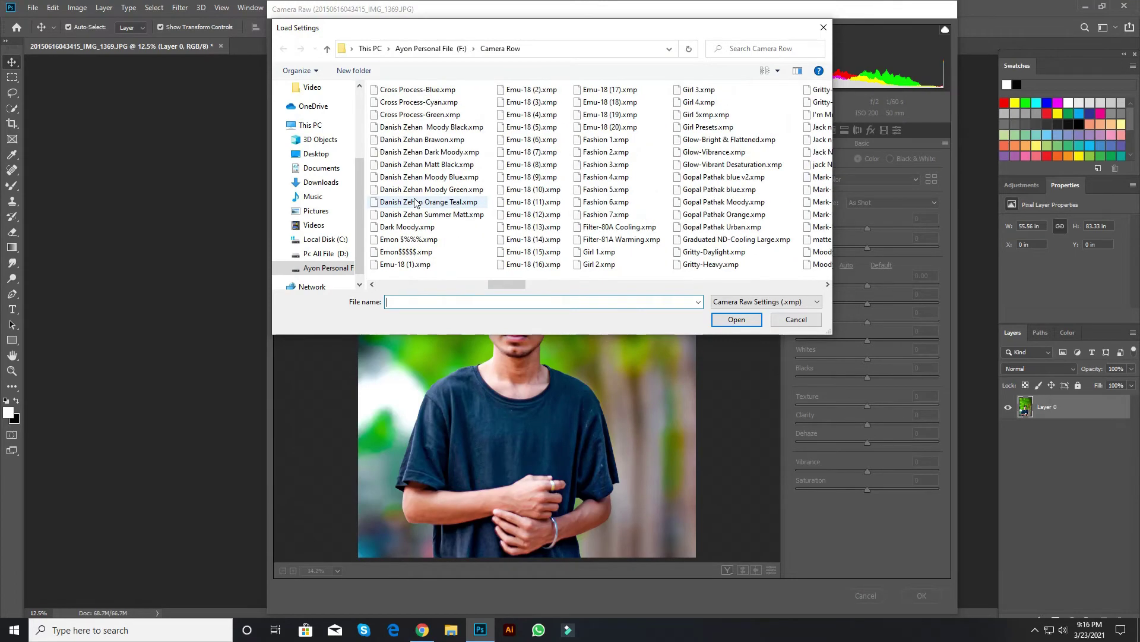
scroll(415, 202, "down", 5)
scroll(416, 202, "up", 10)
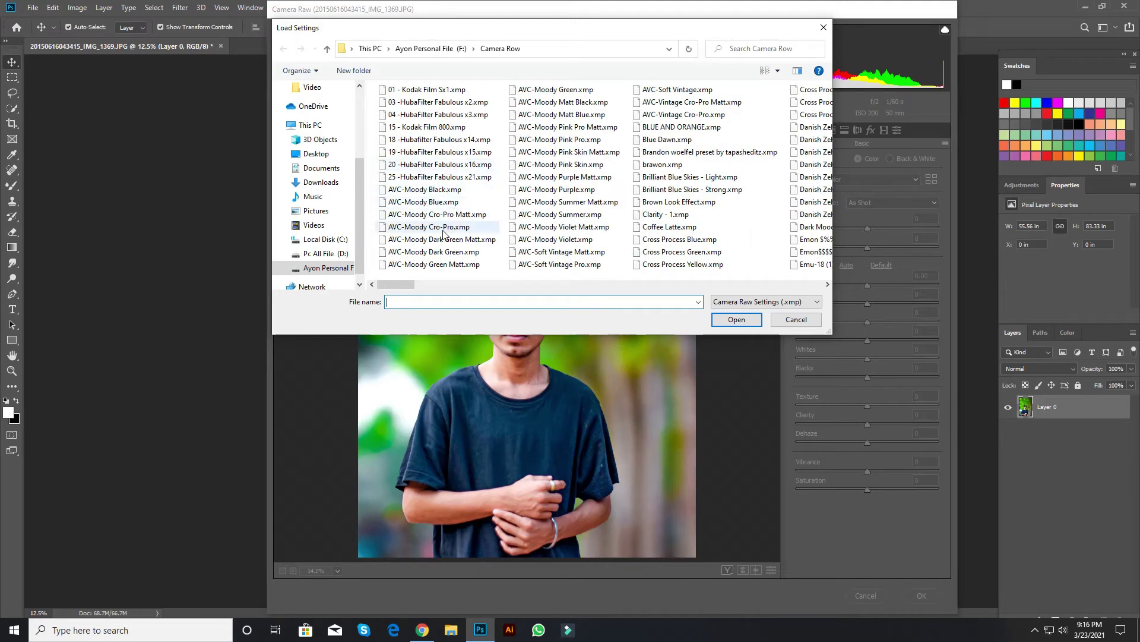
scroll(442, 232, "down", 3)
scroll(442, 239, "down", 6)
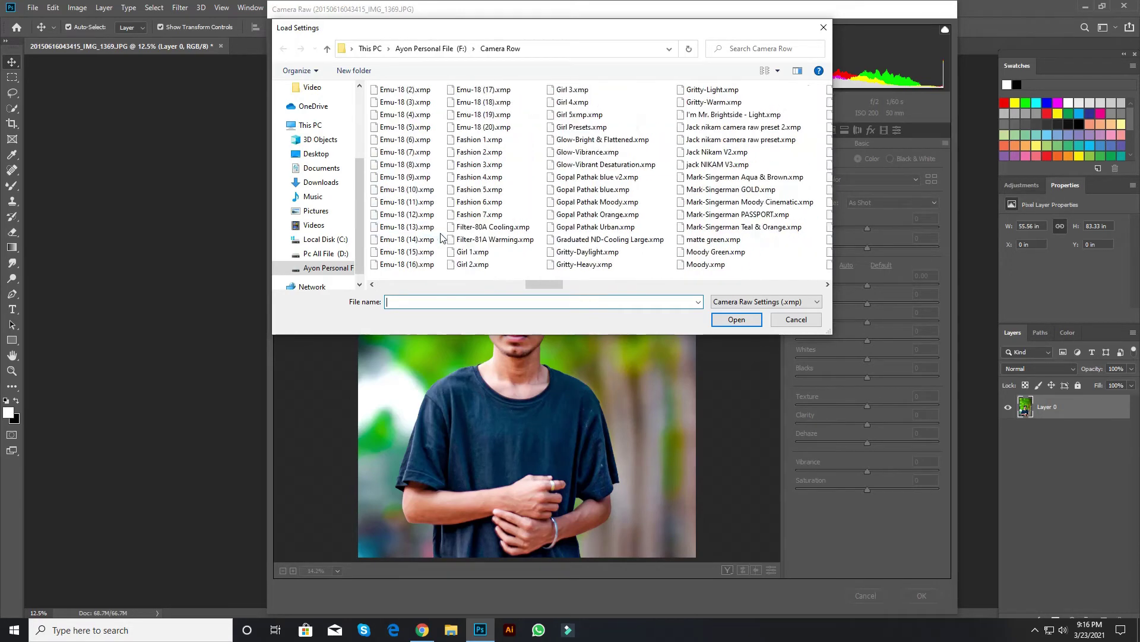
scroll(442, 238, "down", 2)
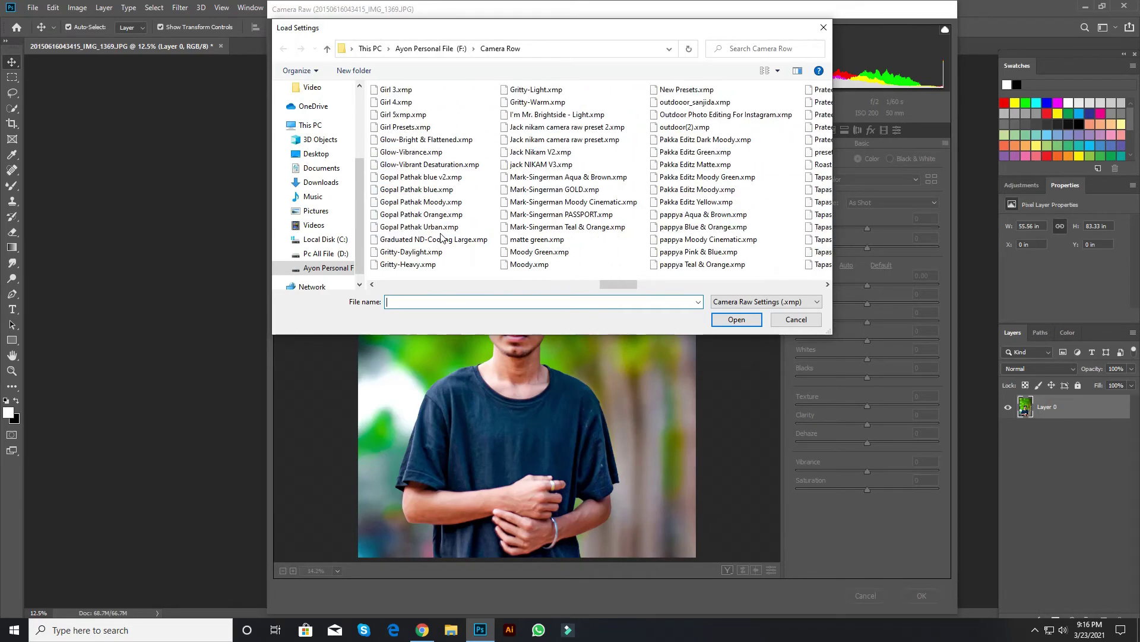
scroll(442, 237, "down", 3)
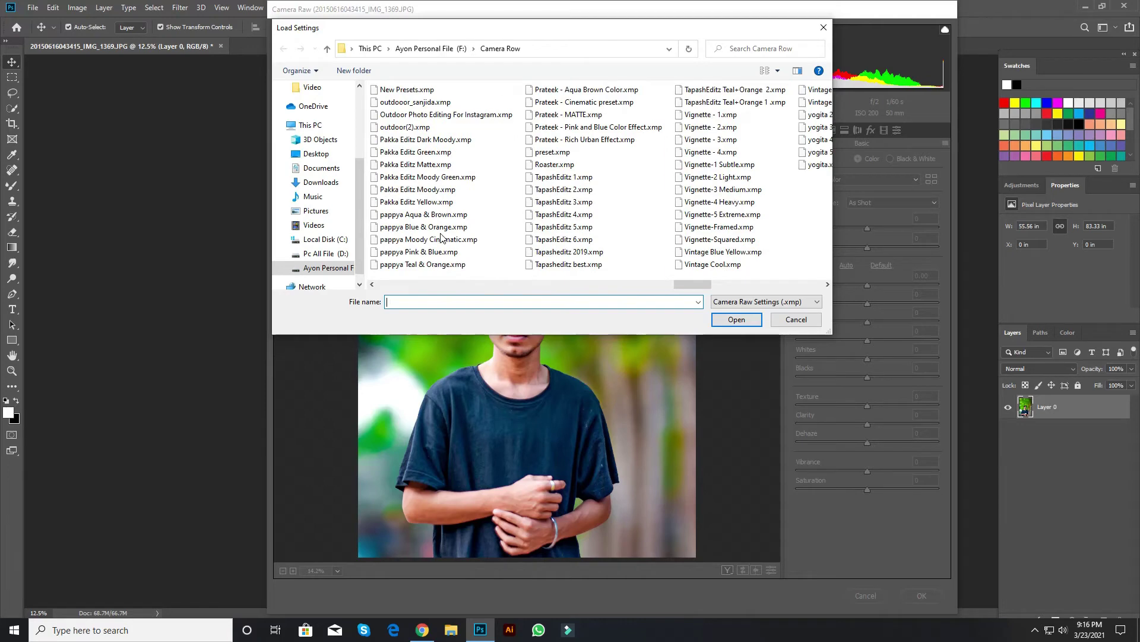
double_click(434, 199)
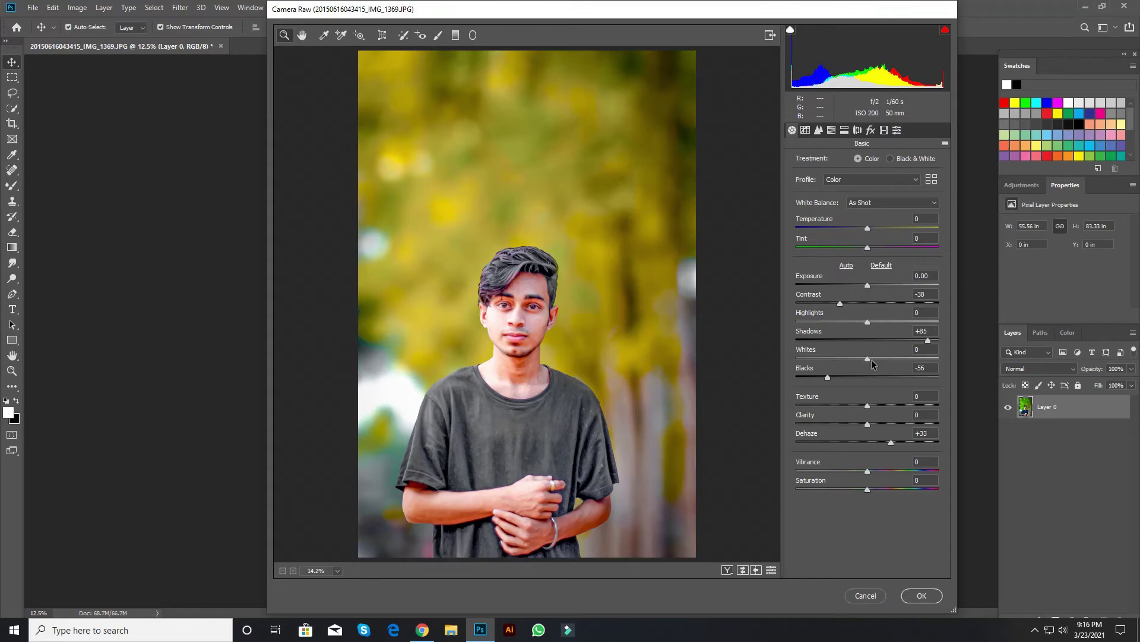
- Set the Basic adjustment Whites to -47 and Blacks to -39
left_click_drag(867, 359, 834, 380)
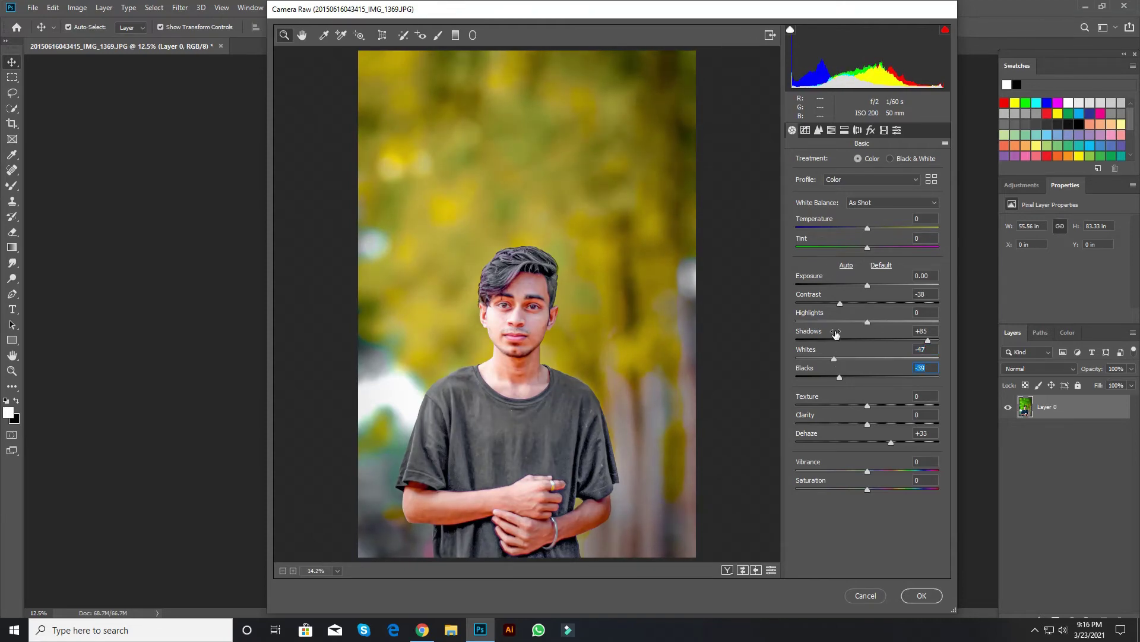
left_click(831, 130)
left_click(818, 130)
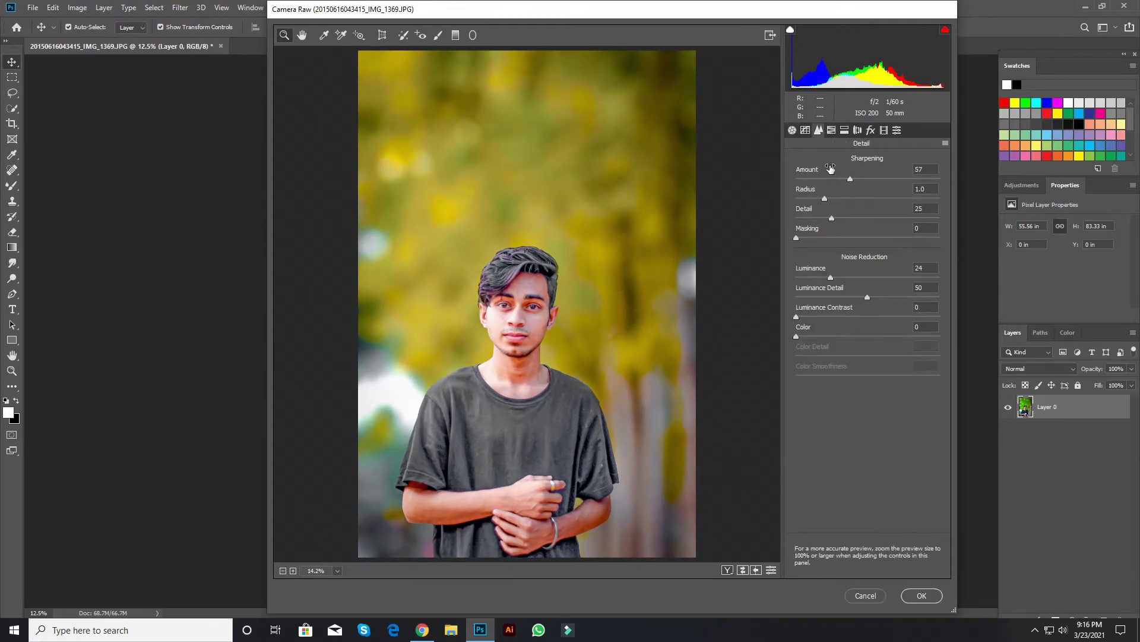
- Set the HSL Saturation of Blues to -33
left_click(830, 131)
left_click(802, 162)
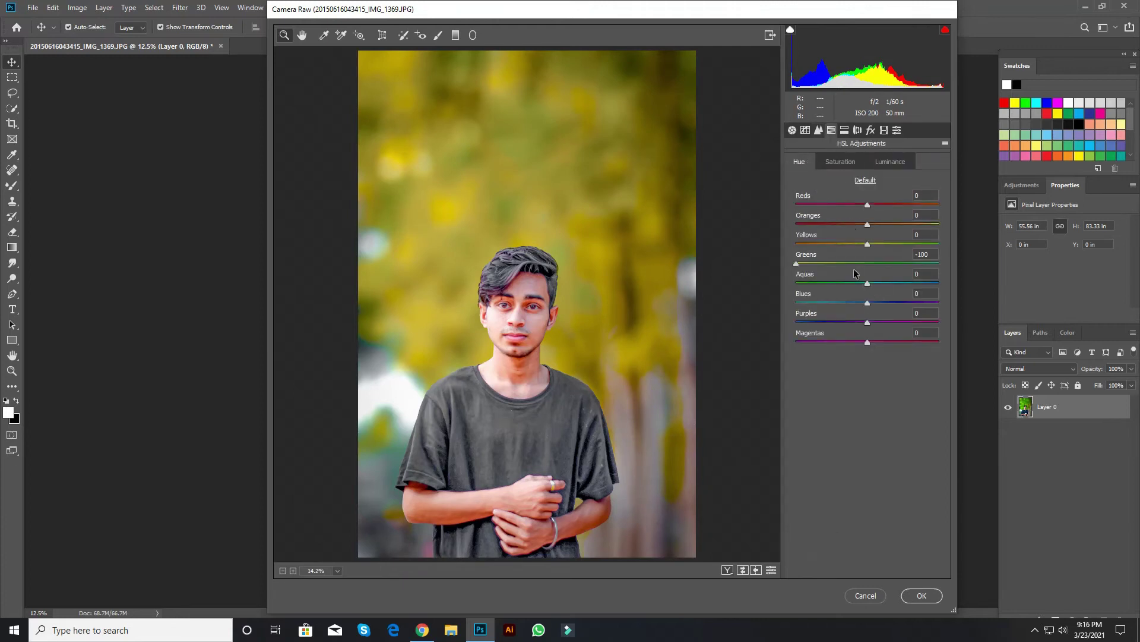
left_click(839, 162)
mouse_move(867, 303)
left_mouse_down()
mouse_move(885, 305)
mouse_move(845, 305)
left_mouse_up()
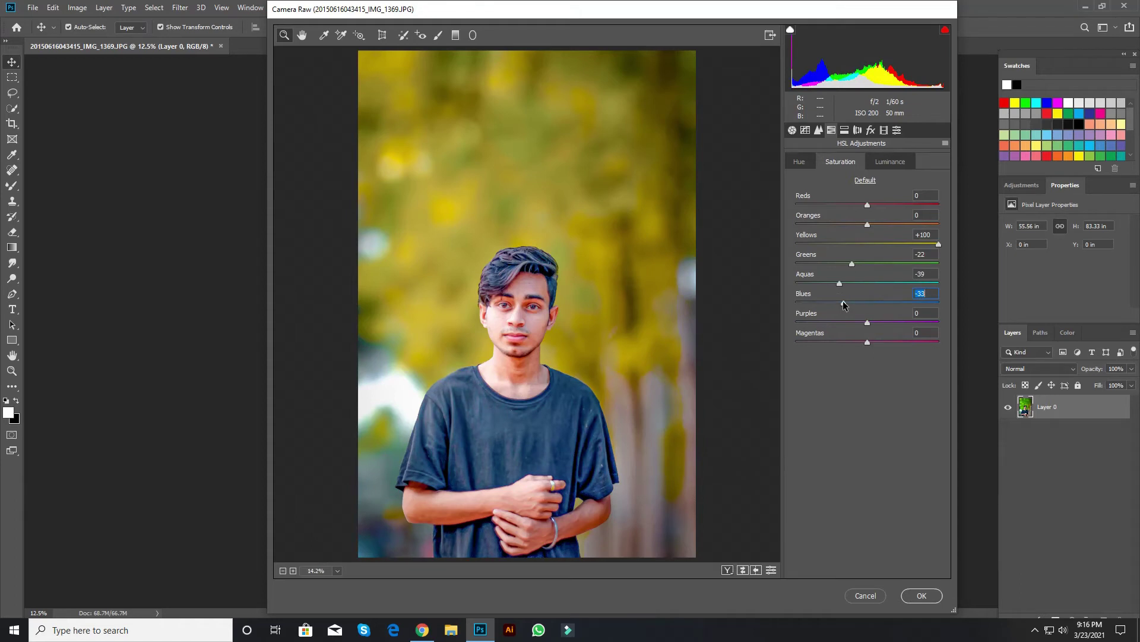
- Reduce the HSL Saturation of Oranges to -34 and Reds to -19
left_click(880, 161)
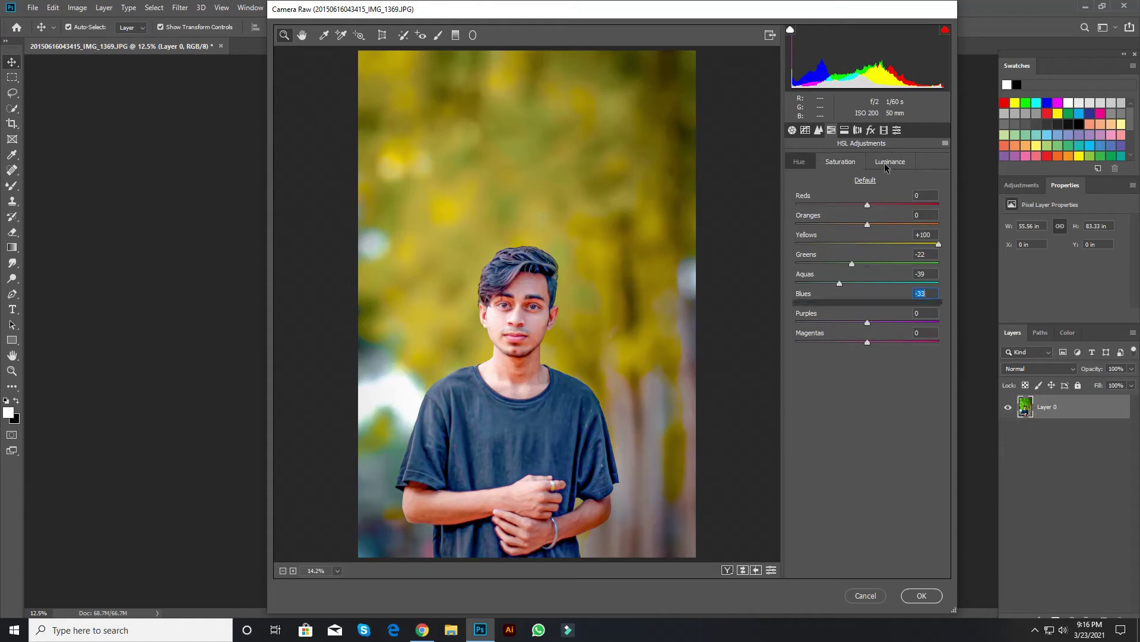
left_click_drag(897, 231, 849, 228)
left_click(841, 162)
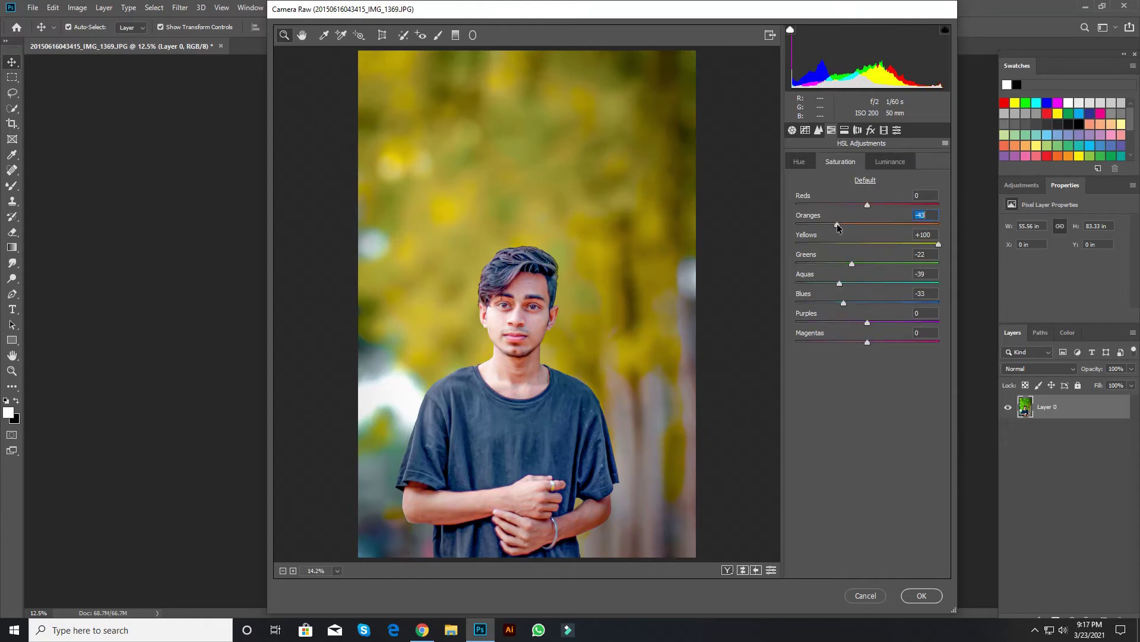
left_click_drag(836, 224, 858, 205)
- Try shifting the HSL Hue of Greens and Yellows
left_click(803, 166)
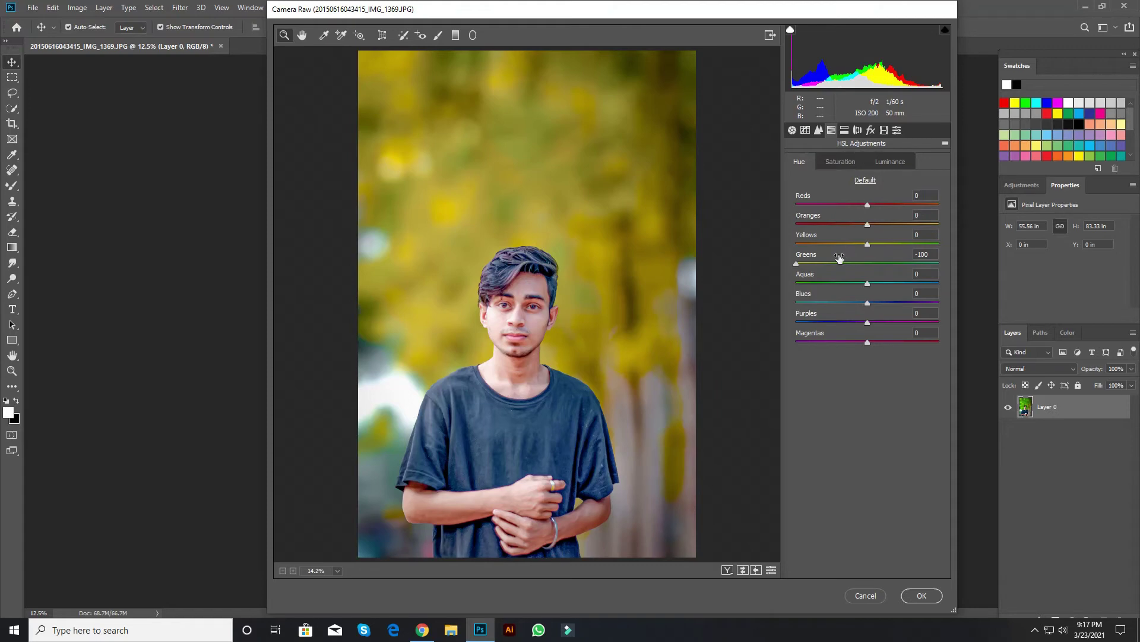
mouse_move(797, 262)
left_mouse_down()
mouse_move(837, 262)
mouse_move(796, 265)
left_mouse_up()
mouse_move(868, 245)
left_mouse_down()
mouse_move(841, 248)
mouse_move(884, 249)
left_mouse_up()
- Reduce the HSL Saturation of Yellows to -24
left_click(862, 164)
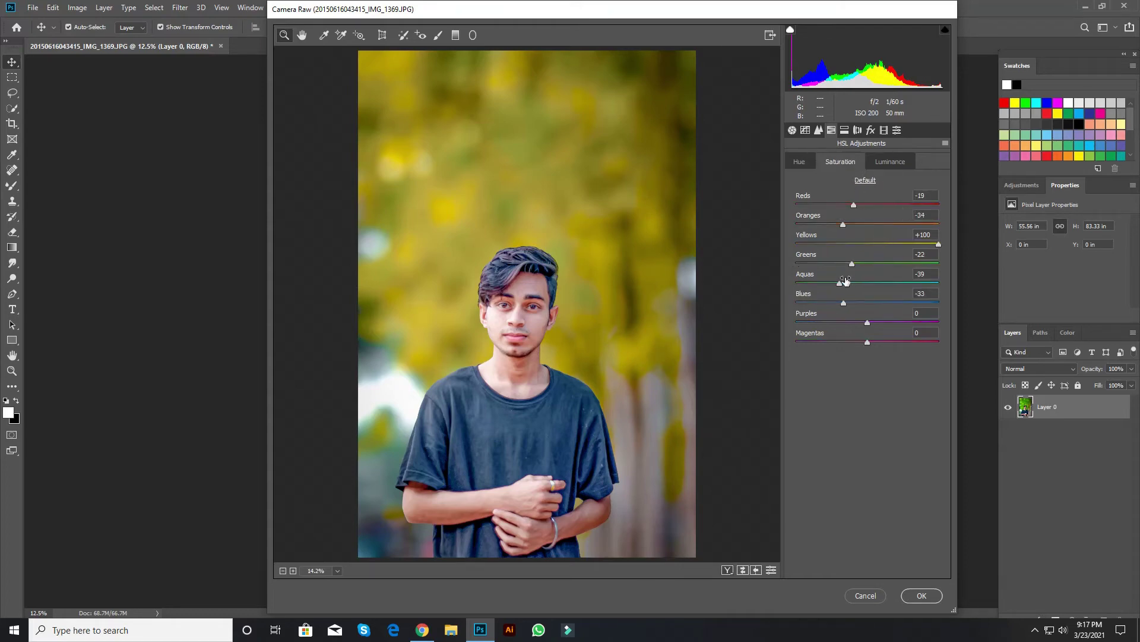
left_click_drag(937, 245, 846, 252)
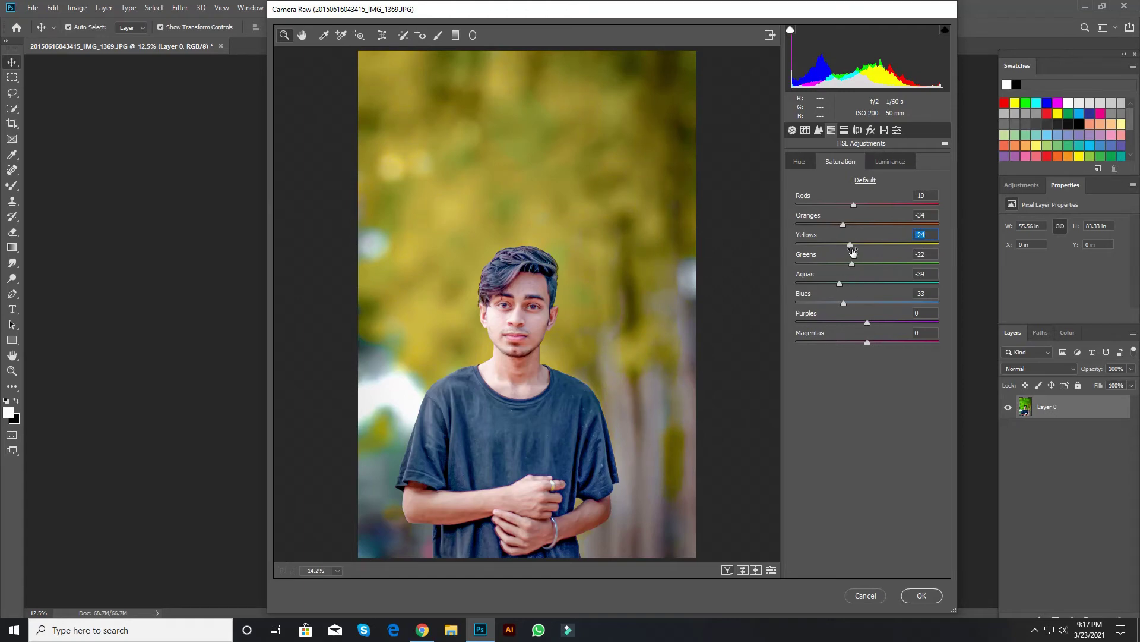
- Darken the photo's edges with a Post Crop Vignetting amount of -32
left_click(896, 164)
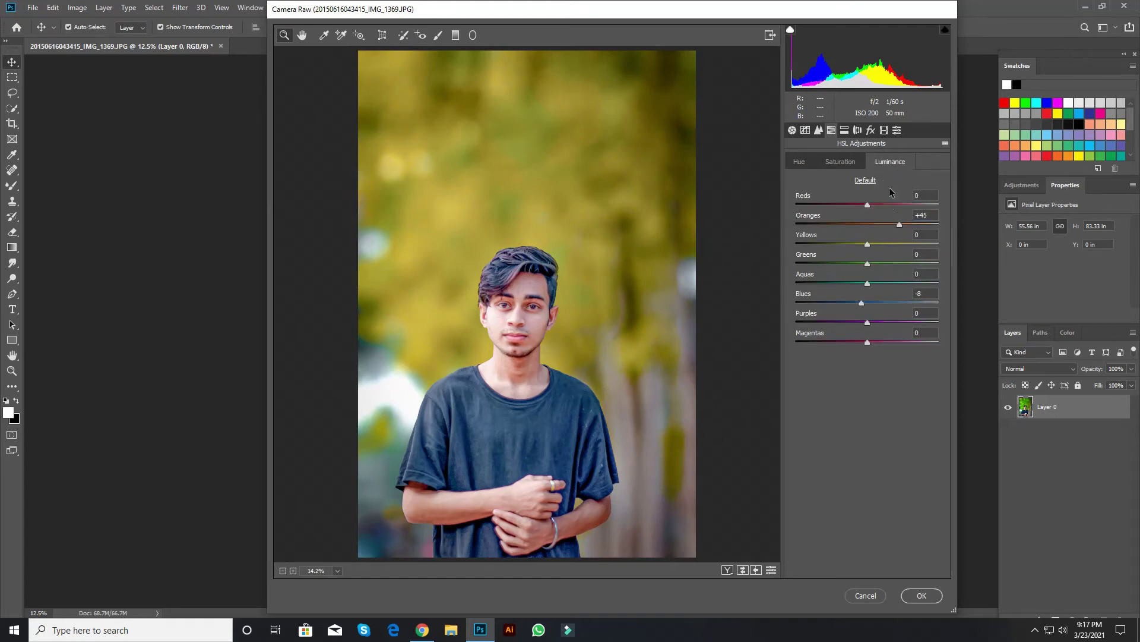
left_click(872, 130)
left_click_drag(868, 304, 846, 283)
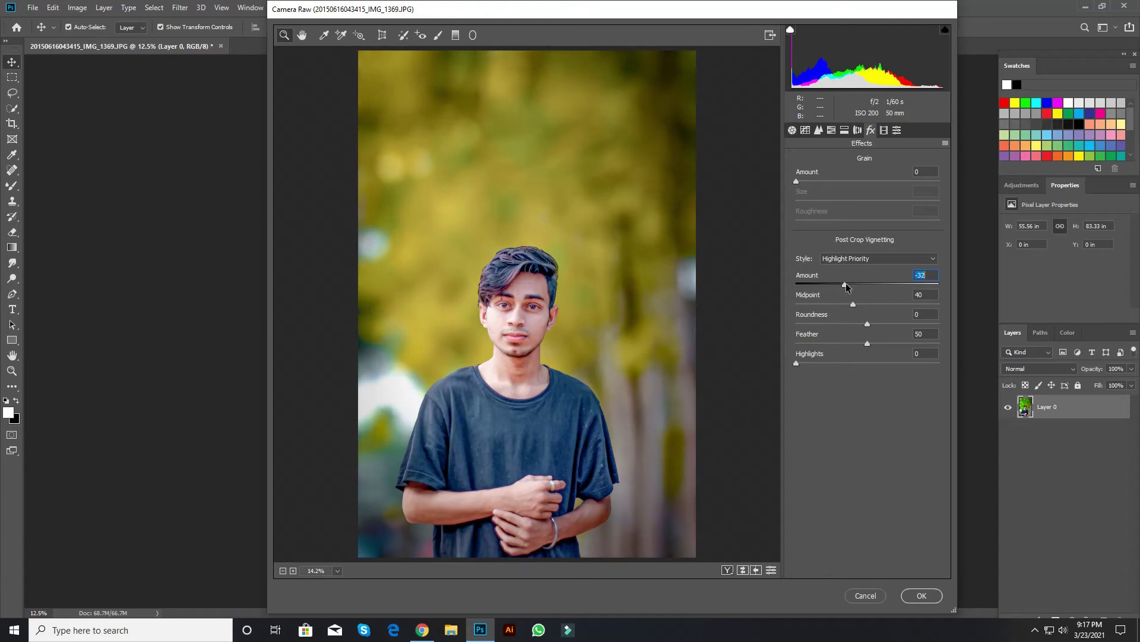
- Set the HSL Luminance of Oranges to +19
left_click(822, 131)
left_click(819, 130)
left_click(832, 131)
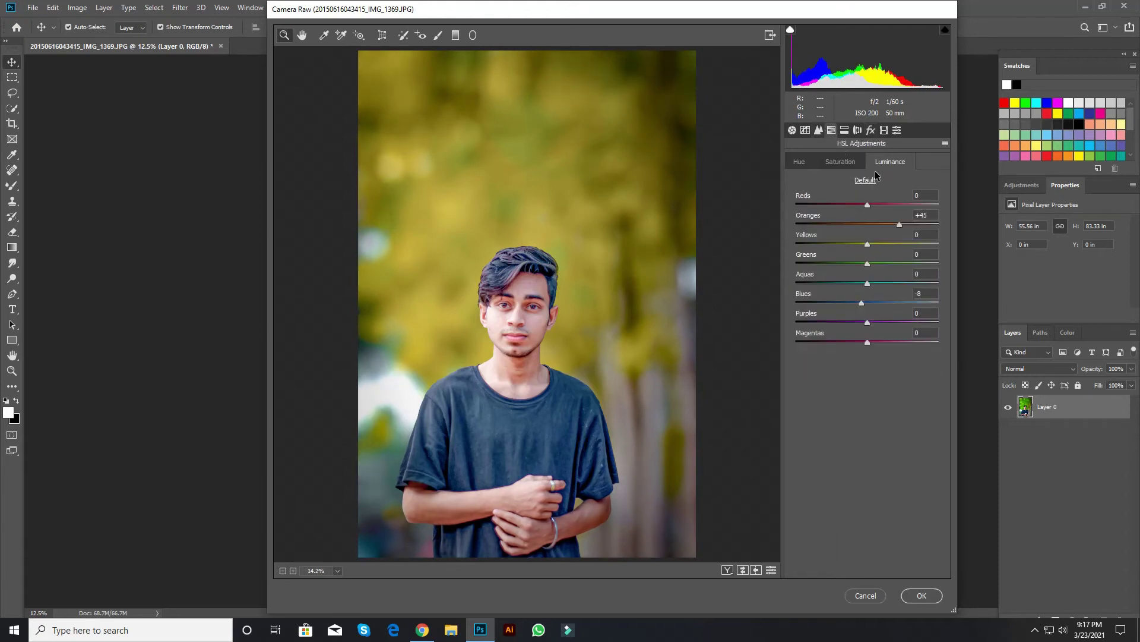
left_click_drag(900, 225, 881, 229)
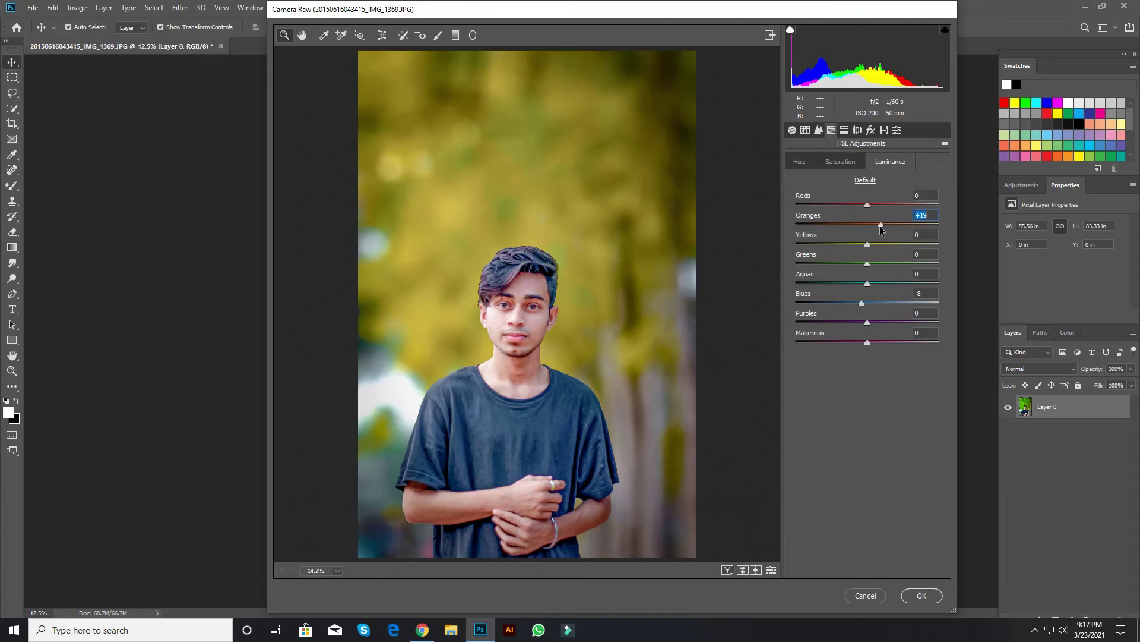
- On the Blue channel's point tone curve, raise the black point to an output of about 19 and slightly lower the white point
left_click(807, 131)
left_click(853, 203)
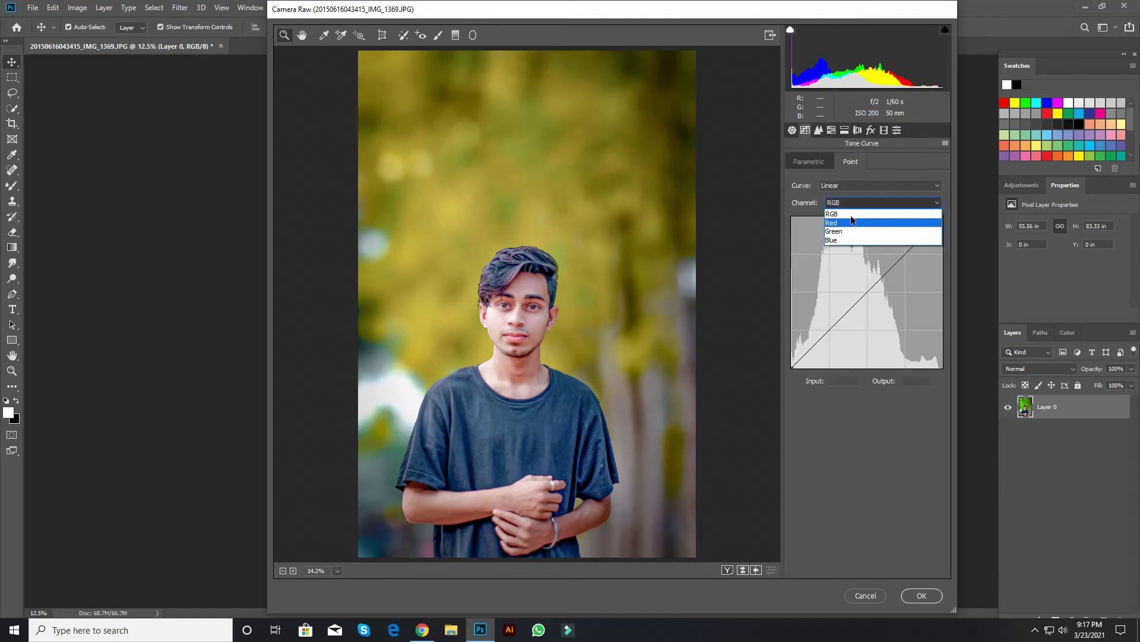
left_click(844, 240)
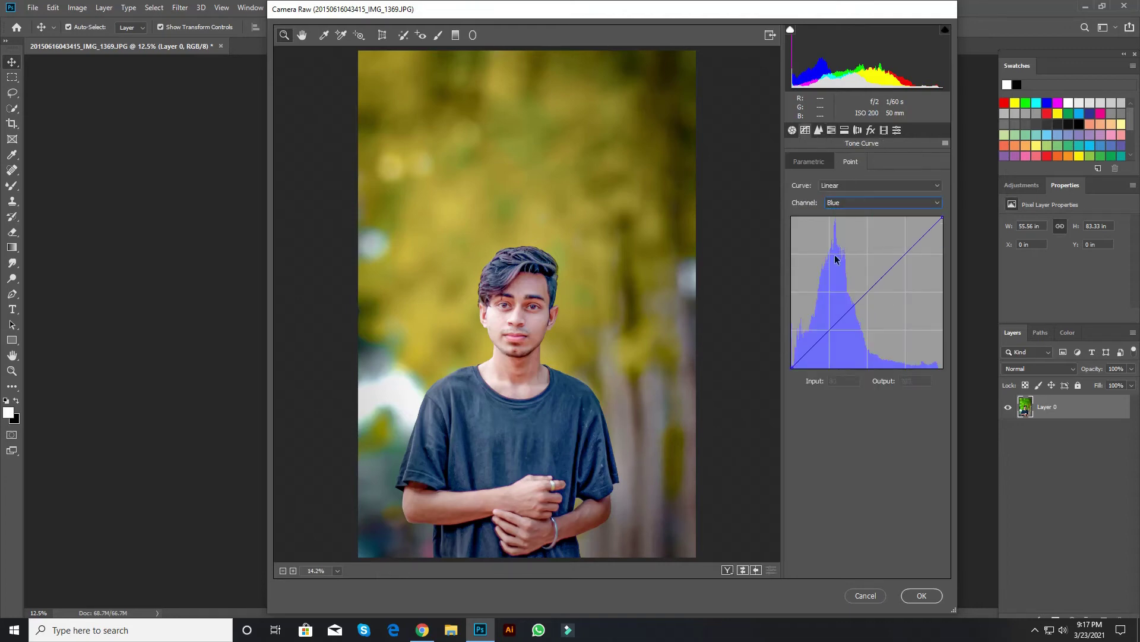
left_click(793, 353)
left_click_drag(793, 352, 791, 355)
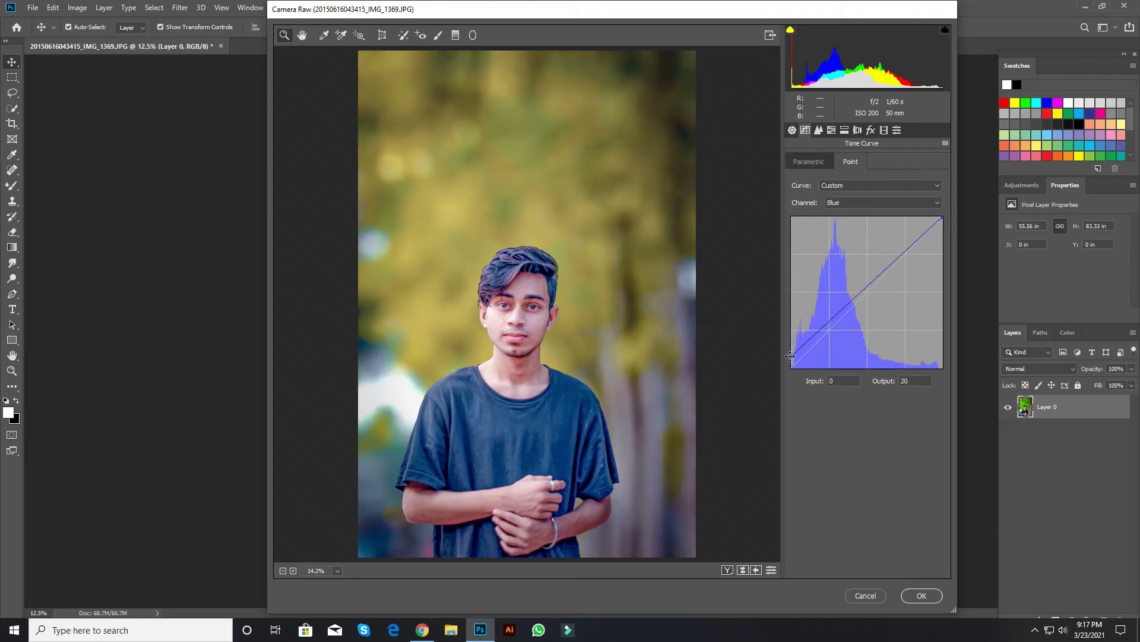
left_click_drag(941, 223, 942, 225)
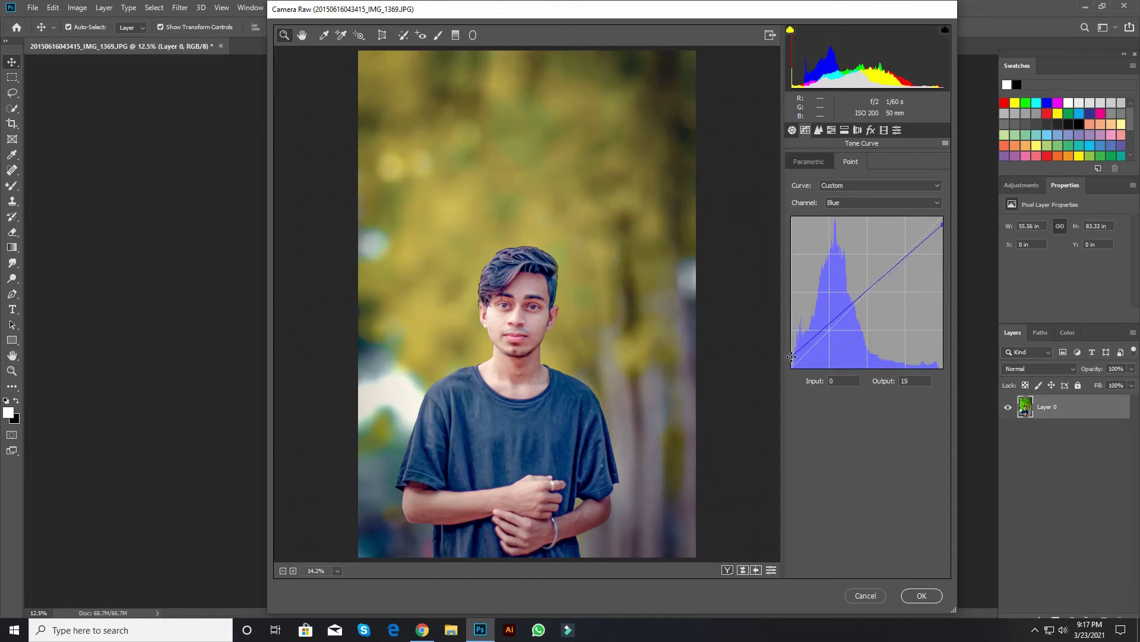
left_click_drag(793, 352, 792, 355)
- On the Green channel's point tone curve, move the black point to input 5, output 0
left_click(895, 205)
left_click(873, 231)
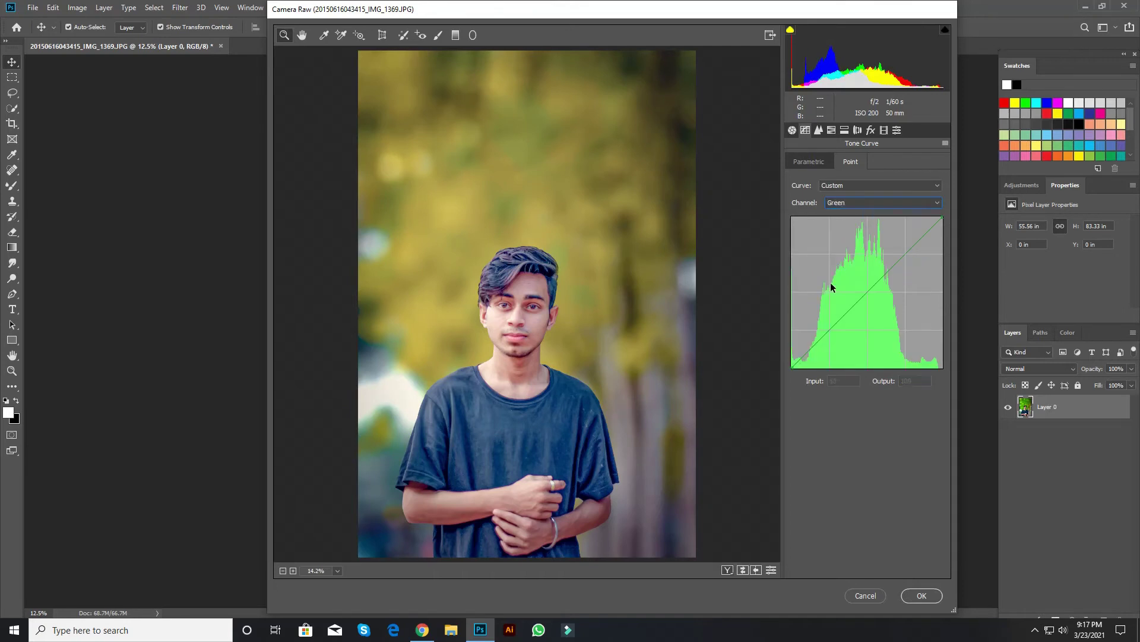
left_click_drag(792, 367, 794, 370)
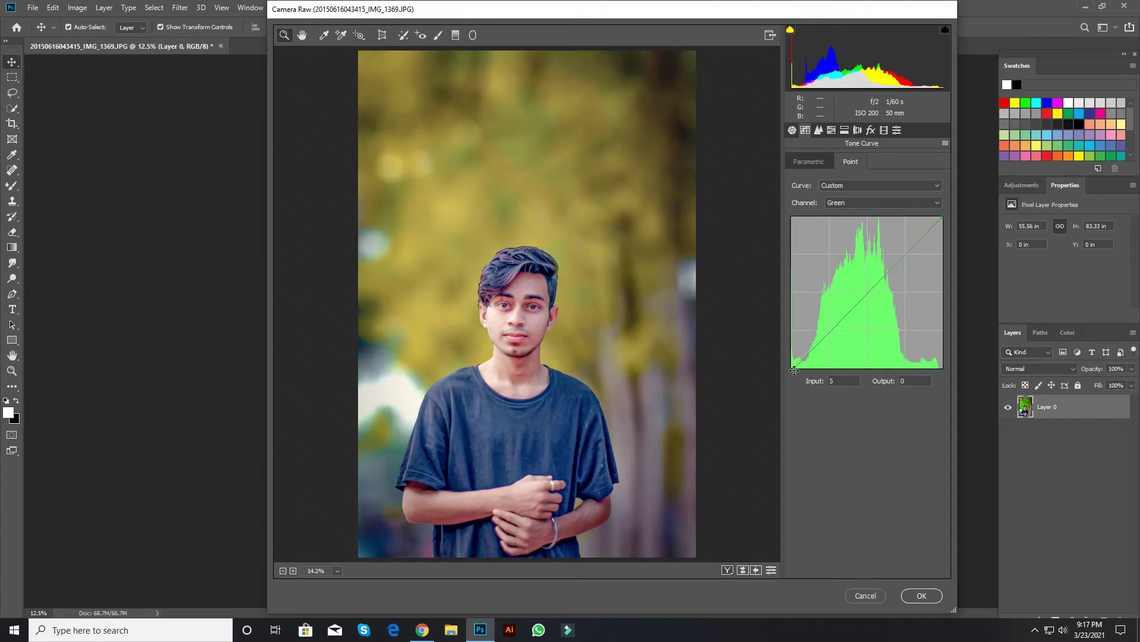
- Adjust the Highlights in the Basic settings and apply the Camera Raw Filter
left_click(792, 130)
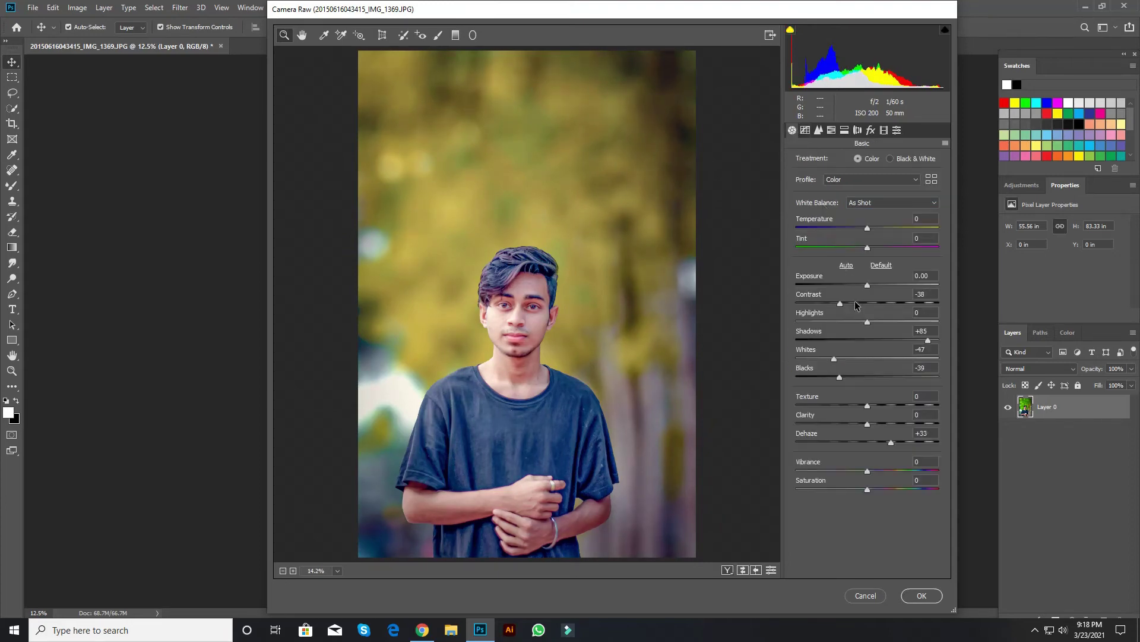
mouse_move(861, 319)
left_mouse_down()
mouse_move(870, 323)
mouse_move(847, 326)
mouse_move(860, 327)
left_mouse_up()
left_click(927, 597)
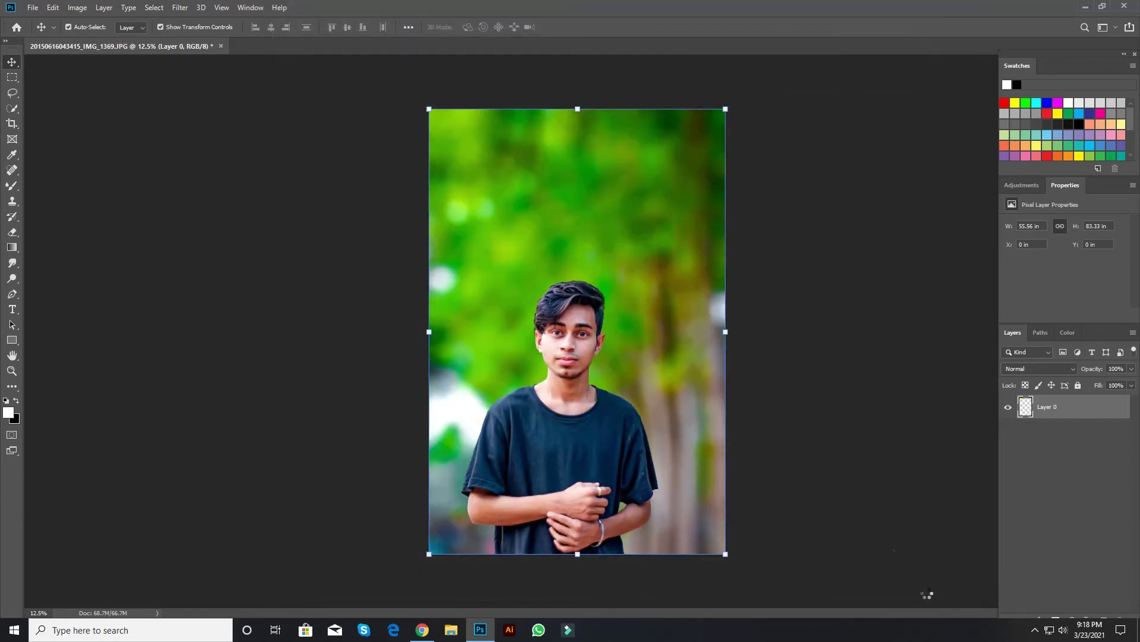
- Open the photo in the SkinFiner 2.0 filter and inspect the skin smoothing on the man's face
left_click(180, 7)
mouse_move(312, 265)
left_click(348, 261)
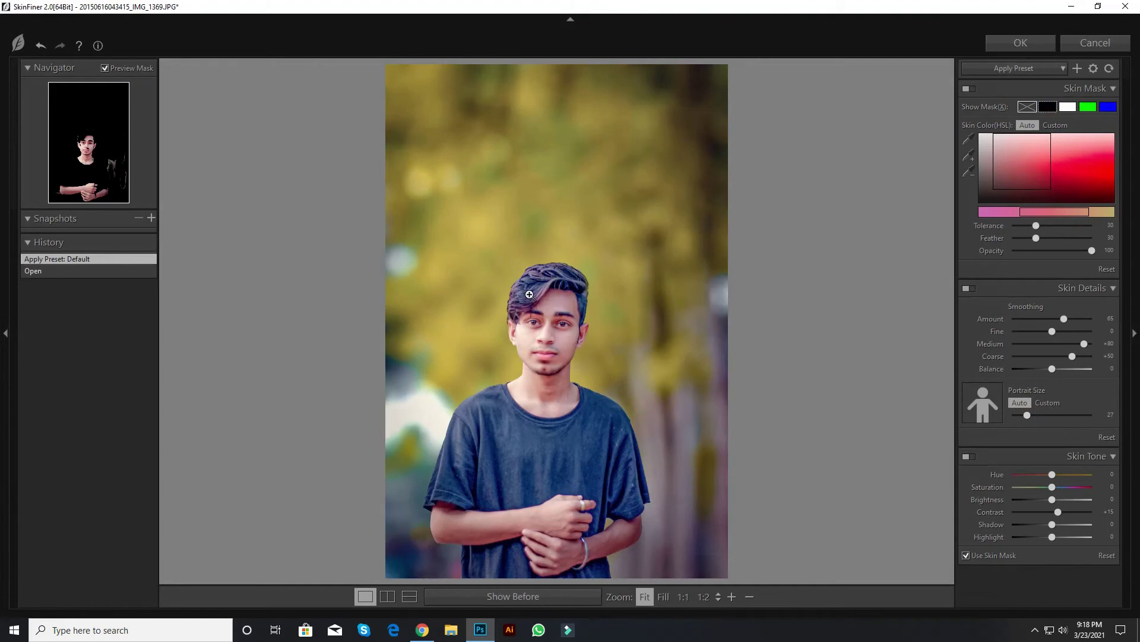
left_click(529, 294)
left_click_drag(504, 275, 521, 258)
left_click_drag(577, 286, 575, 260)
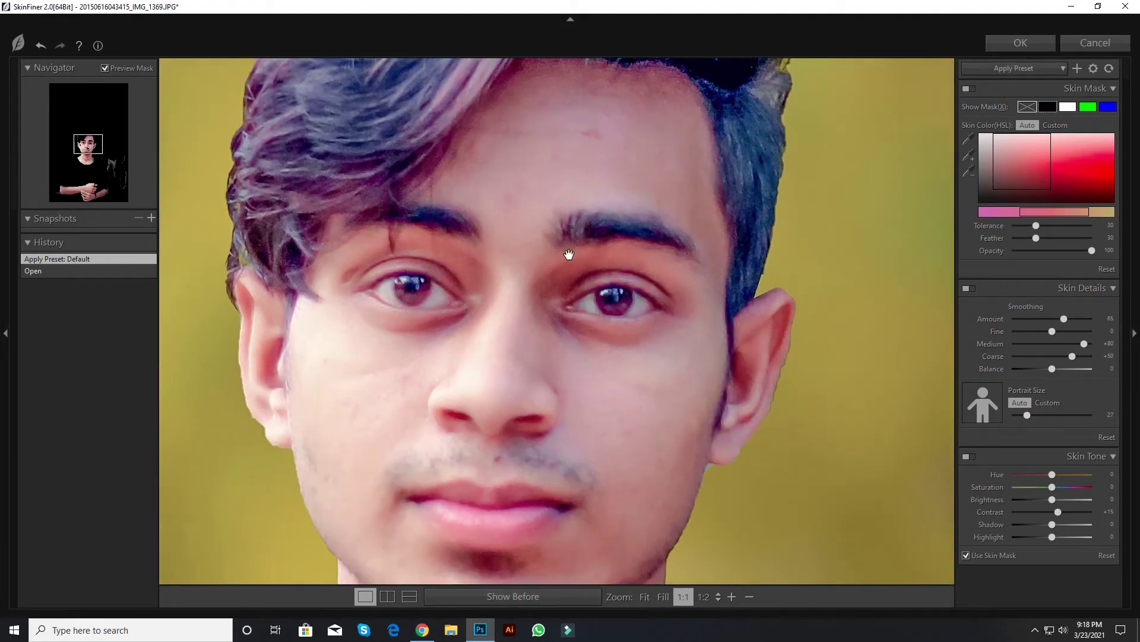
scroll(569, 256, "down", 4)
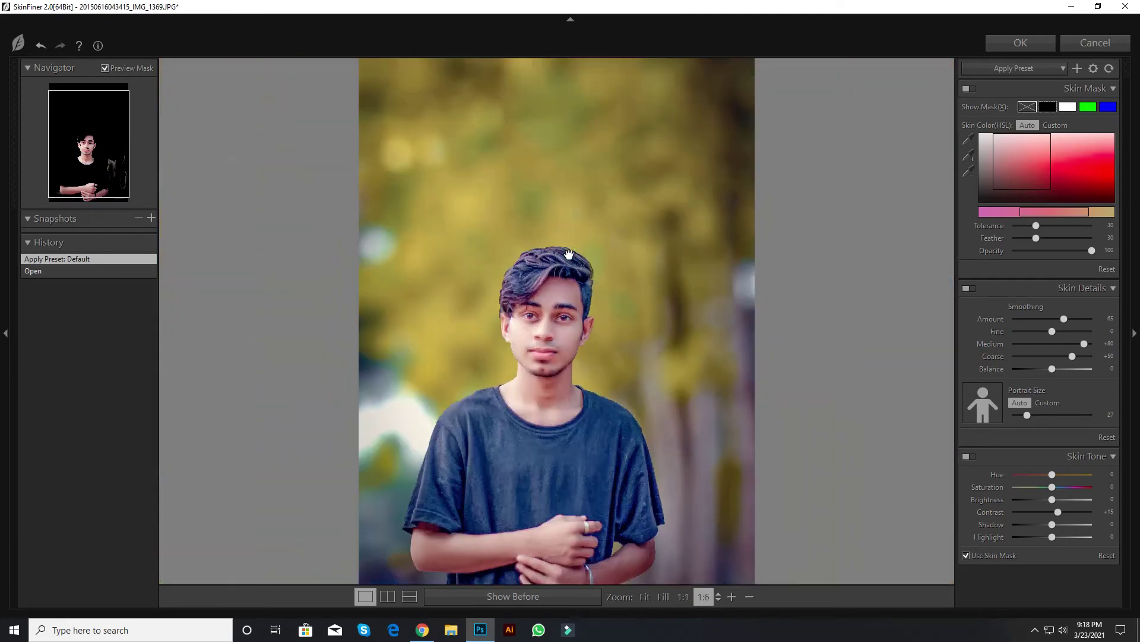
- Set the skin smoothing Fine value to -100 and Amount to 77, and apply the SkinFiner filter
scroll(569, 255, "down", 1)
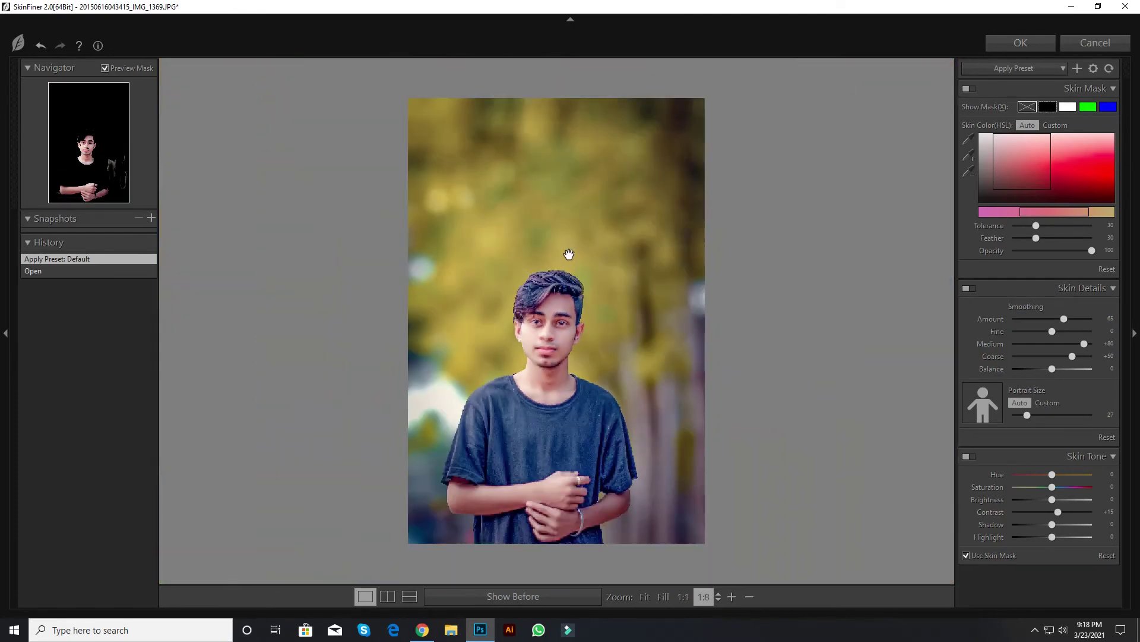
scroll(569, 255, "up", 1)
scroll(569, 255, "down", 1)
left_click_drag(1064, 319, 960, 342)
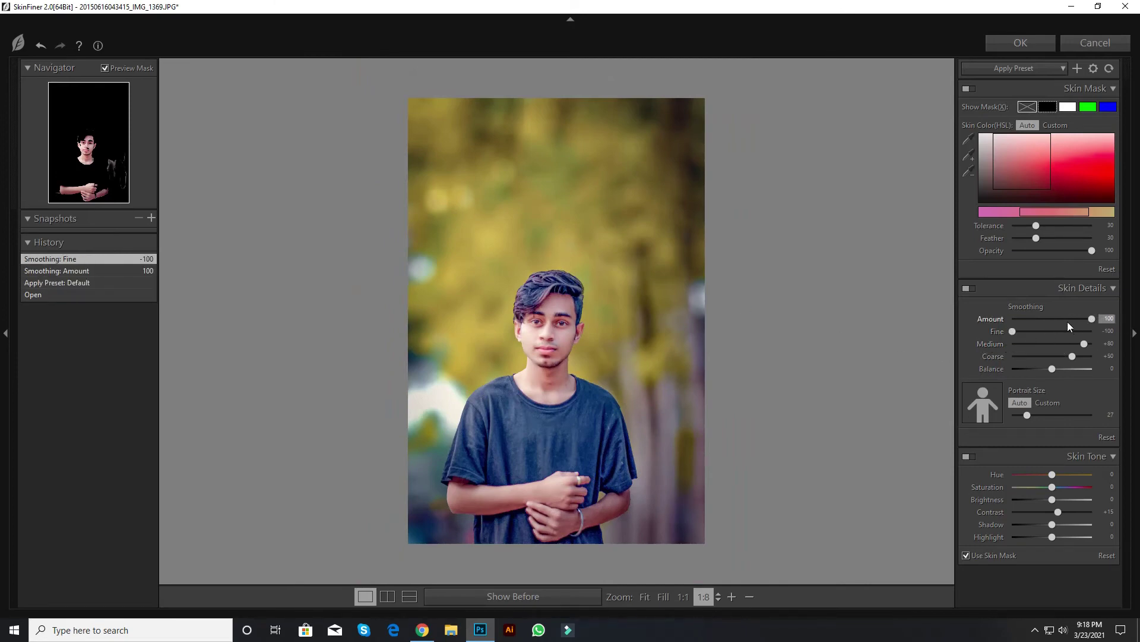
left_click_drag(1077, 322, 1075, 320)
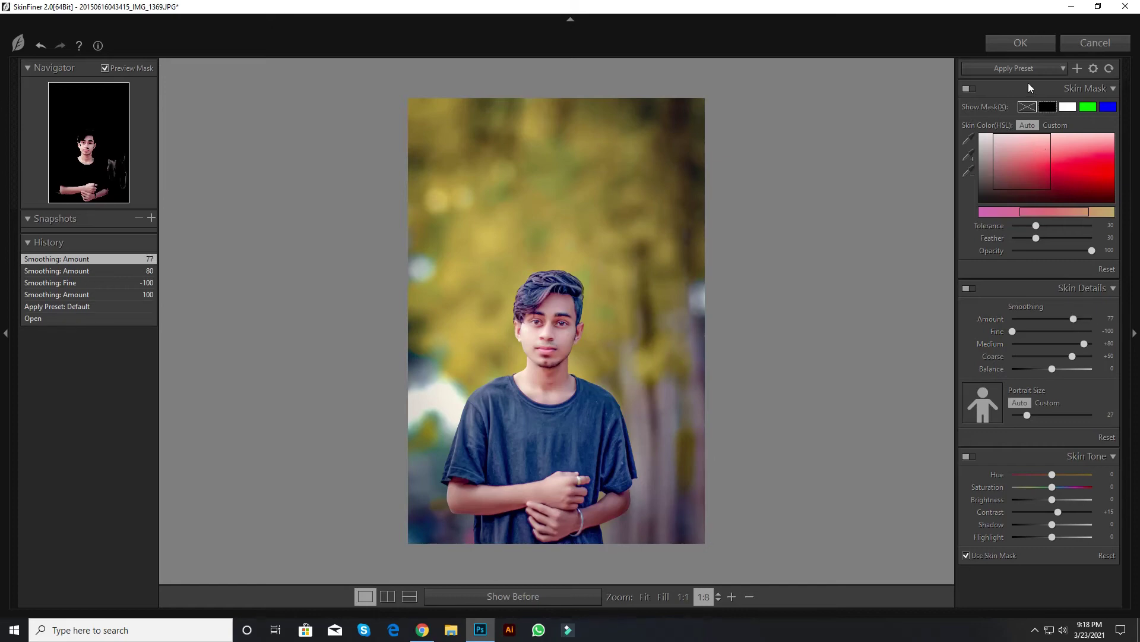
left_click(1020, 43)
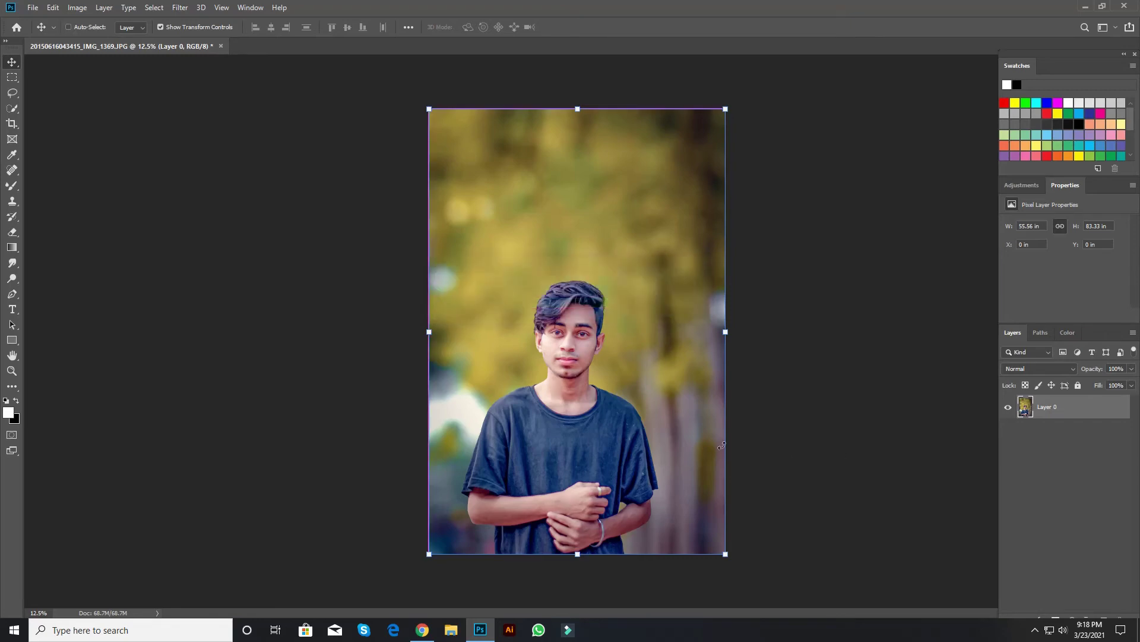
- Smooth the skin on the man's forehead with the Mixer Brush
scroll(722, 445, "up", 5)
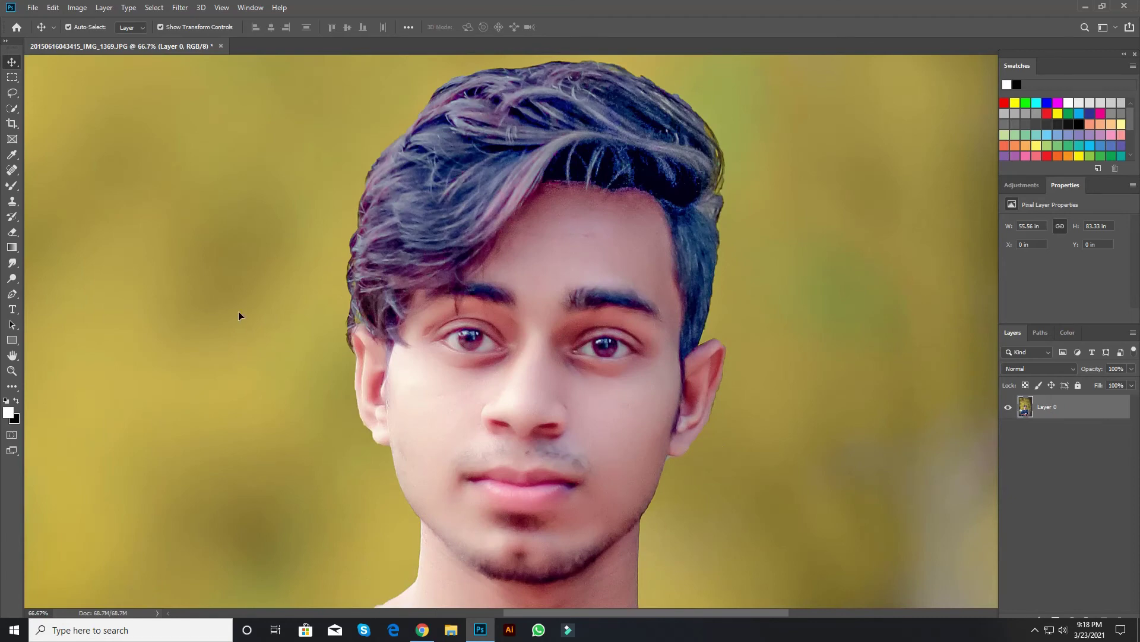
left_click(12, 186)
key("ctrl+plus")
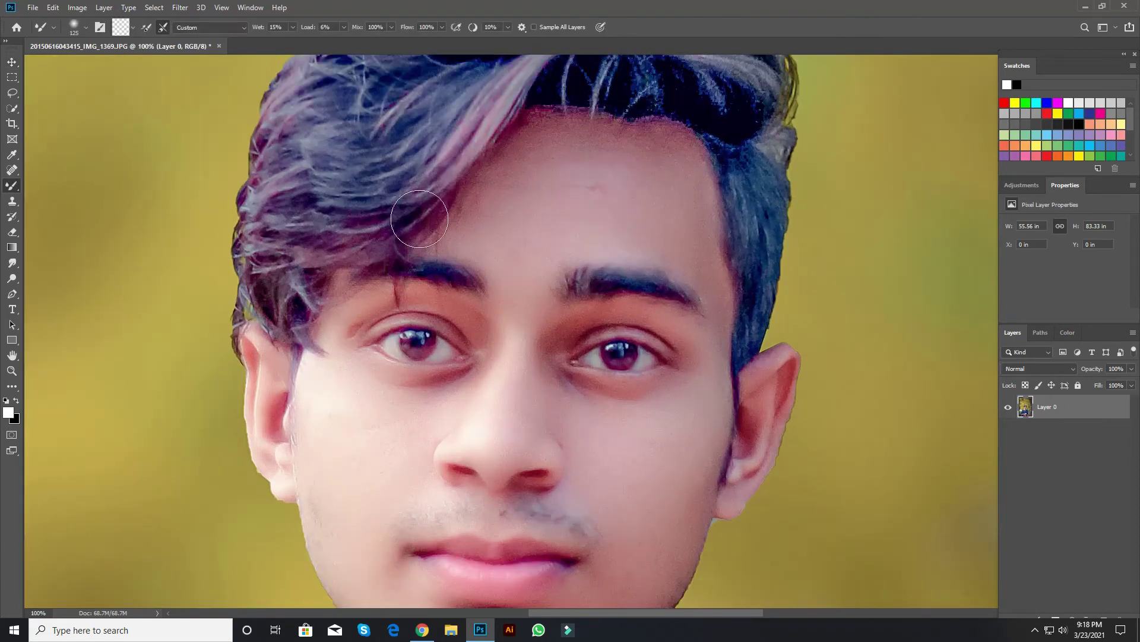
left_click_drag(419, 218, 419, 275)
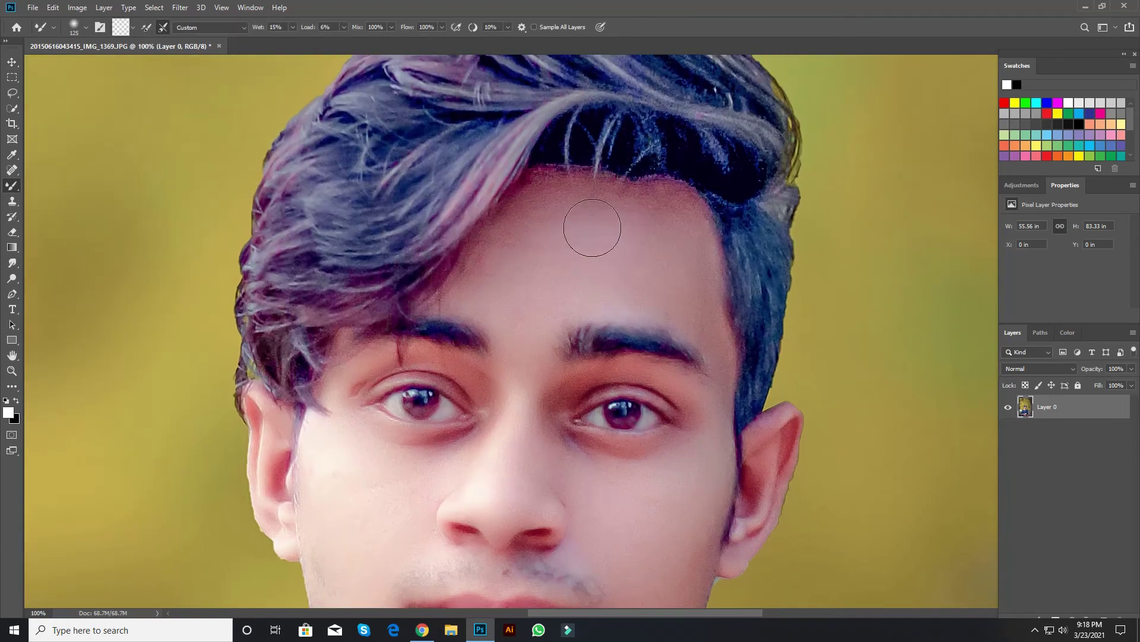
mouse_move(592, 228)
left_mouse_down()
mouse_move(545, 266)
mouse_move(506, 247)
mouse_move(495, 278)
mouse_move(557, 279)
mouse_move(527, 280)
left_mouse_up()
key("bracketleft")
key("bracketleft")
key("bracketleft")
key("bracketleft")
- Blend the skin on the man's cheeks and lower face with the Mixer Brush, adapting the brush size to each area
scroll(570, 325, "down", 3)
key("bracketright")
key("bracketright")
key("bracketright")
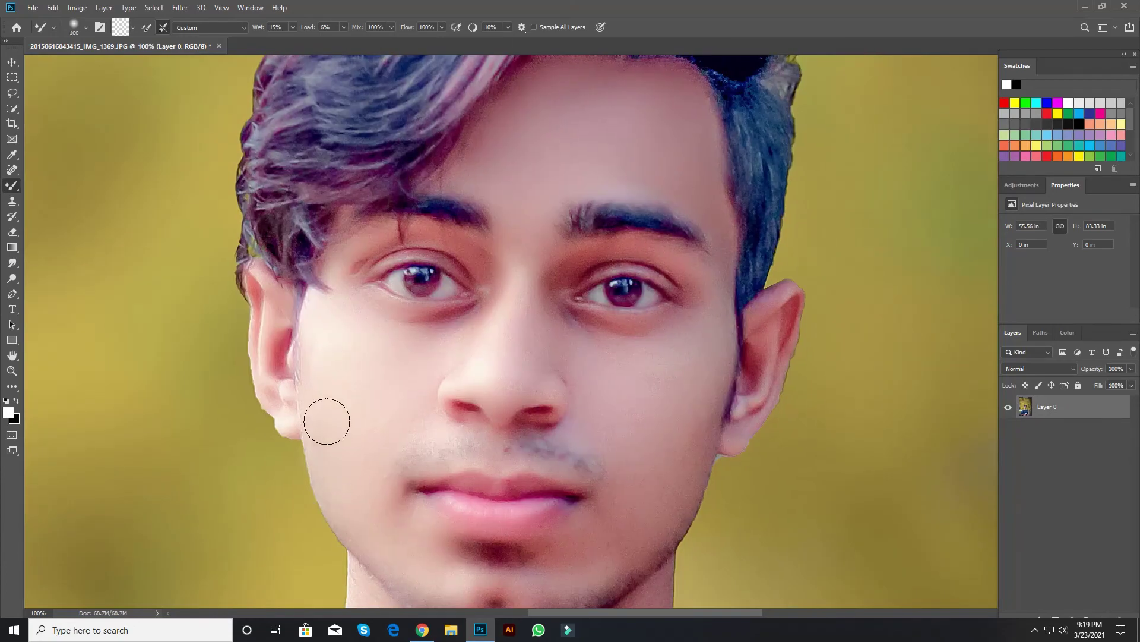
scroll(329, 412, "down", 2)
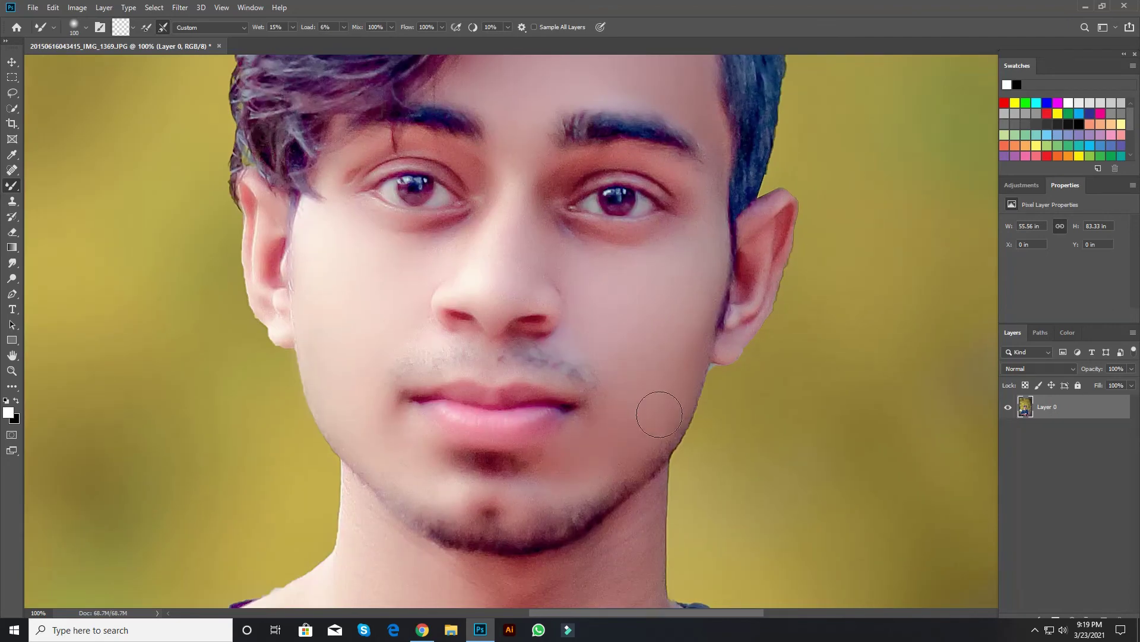
scroll(660, 414, "up", 2)
scroll(659, 414, "right", 1)
key("bracketleft")
key("bracketleft")
- Smooth the skin of the man's neck above the T-shirt collar with the Mixer Brush at sizes between 125 and 175
scroll(443, 398, "down", 7)
key("bracketright")
key("bracketright")
key("bracketright")
key("bracketright")
key("bracketright")
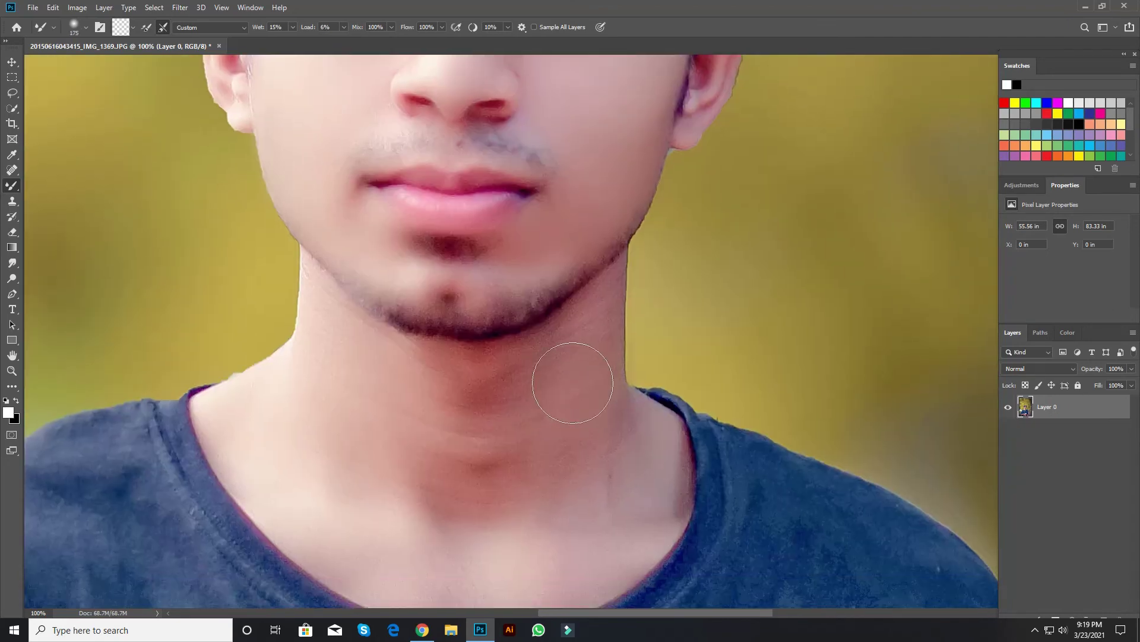
key("bracketleft")
key("bracketleft")
key("bracketleft")
left_click_drag(444, 462, 349, 400)
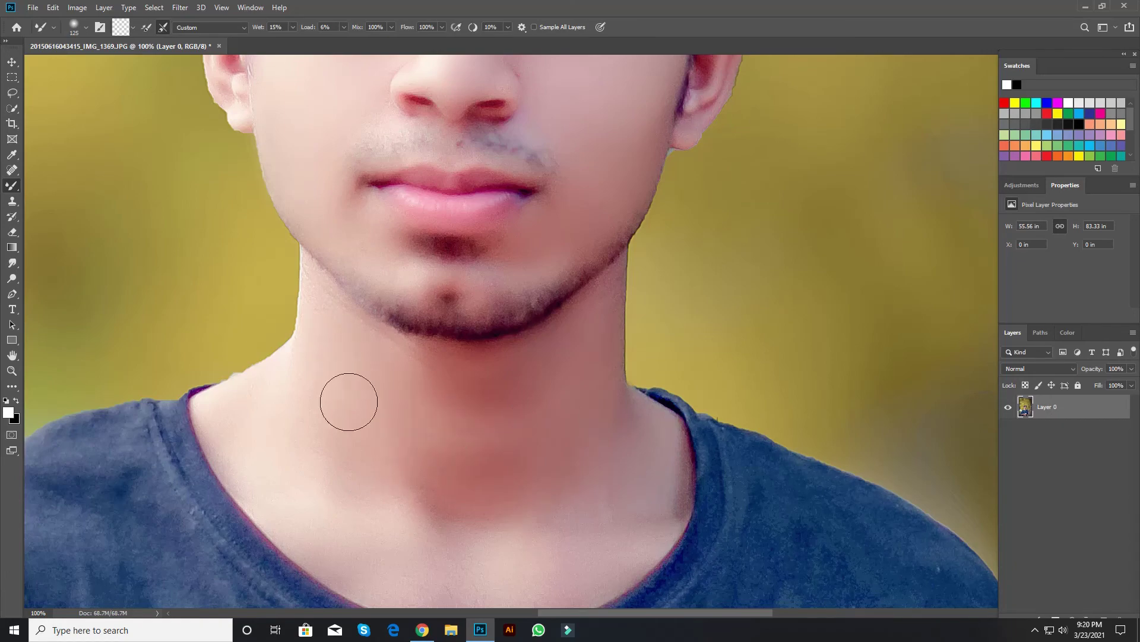
- Smooth the skin on both forearms and hands with an enlarged Mixer Brush
scroll(586, 434, "down", 5)
scroll(588, 435, "up", 2)
scroll(542, 336, "up", 1)
key("bracketright")
key("bracketright")
key("bracketright")
key("bracketright")
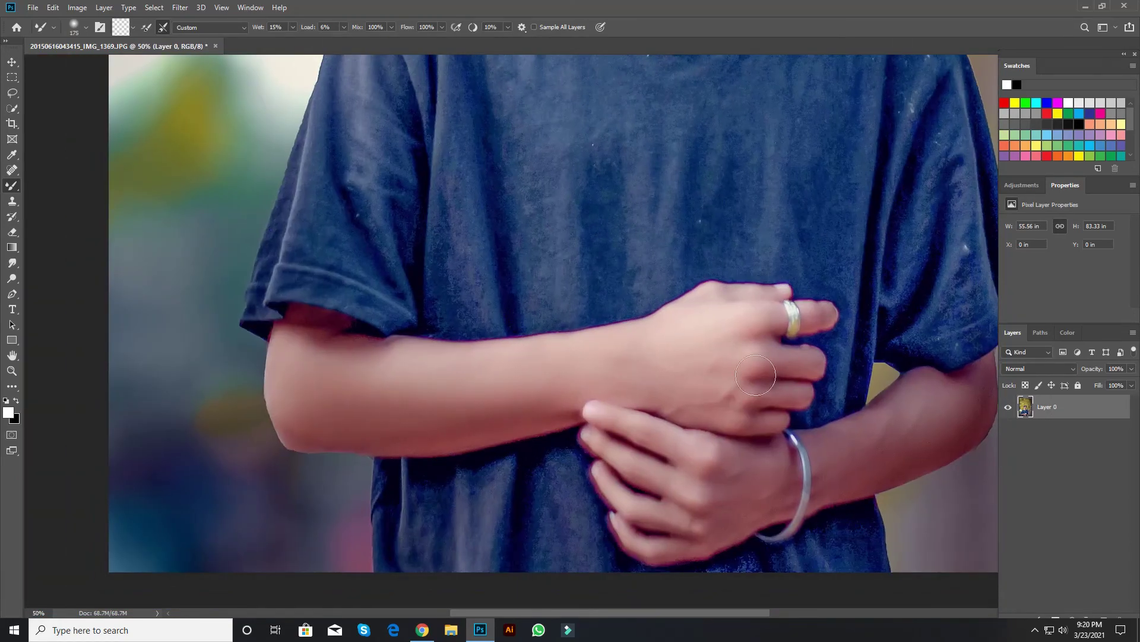
mouse_move(928, 411)
left_mouse_down()
mouse_move(873, 433)
mouse_move(934, 410)
mouse_move(883, 444)
mouse_move(897, 454)
mouse_move(845, 474)
left_mouse_up()
mouse_move(747, 487)
left_mouse_down()
mouse_move(709, 524)
mouse_move(687, 515)
mouse_move(707, 510)
mouse_move(699, 476)
left_mouse_up()
key("ctrl+minus")
key("ctrl+minus")
key("ctrl+minus")
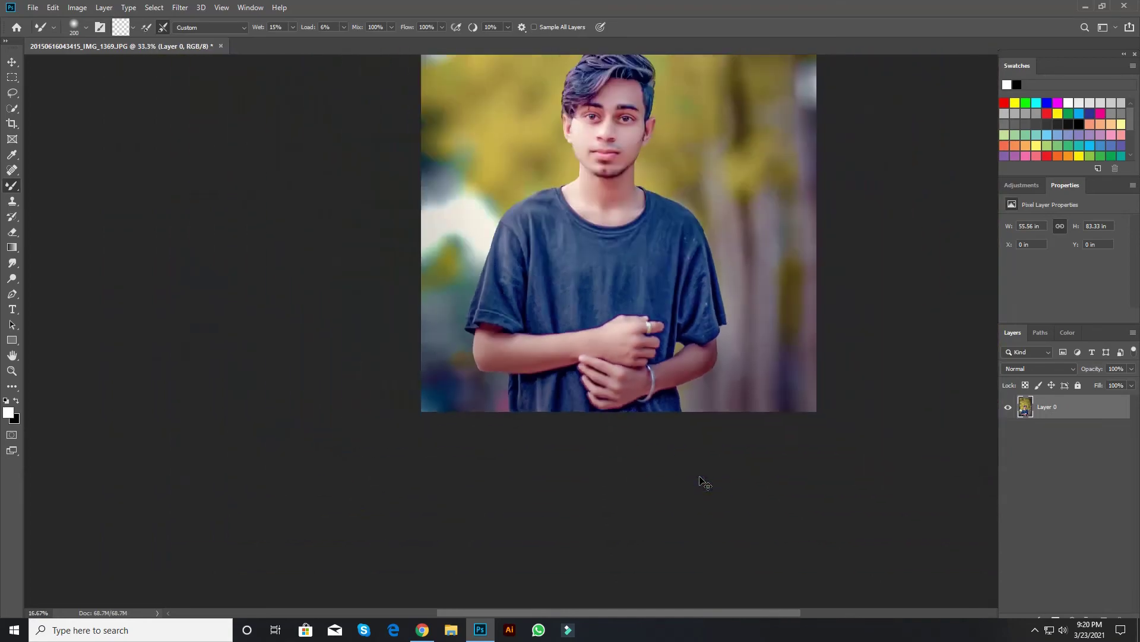
key("ctrl+minus")
key("ctrl+minus")
key("ctrl+plus")
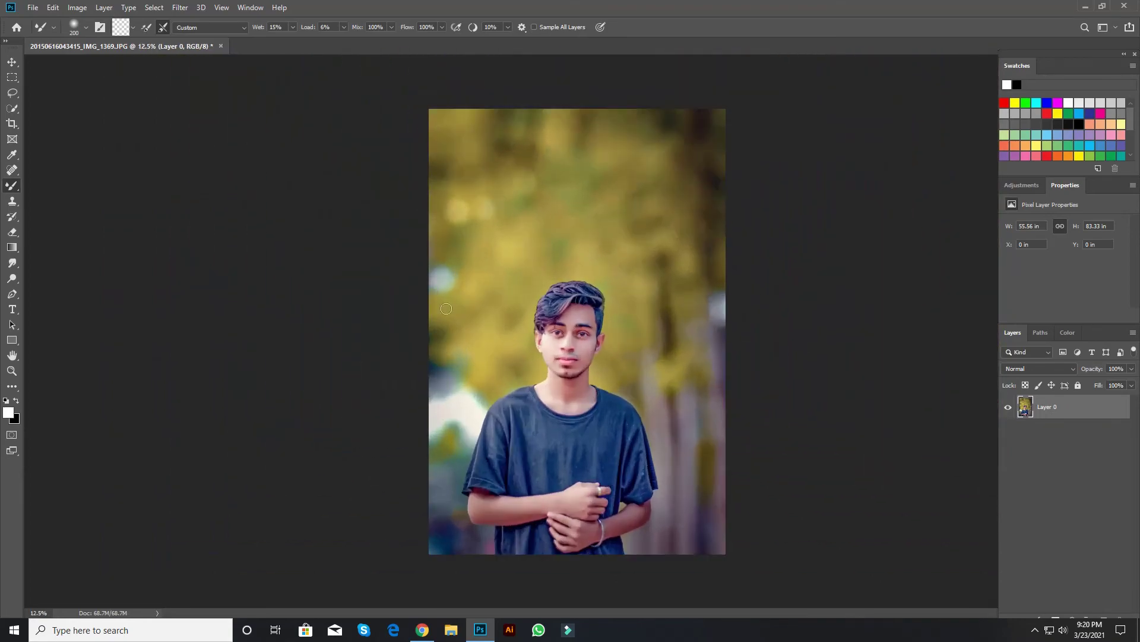
- Start a Selective Color adjustment, adjust Cyan in the Yellows and set Cyan to +49% in the Whites
left_click(11, 61)
left_click(76, 7)
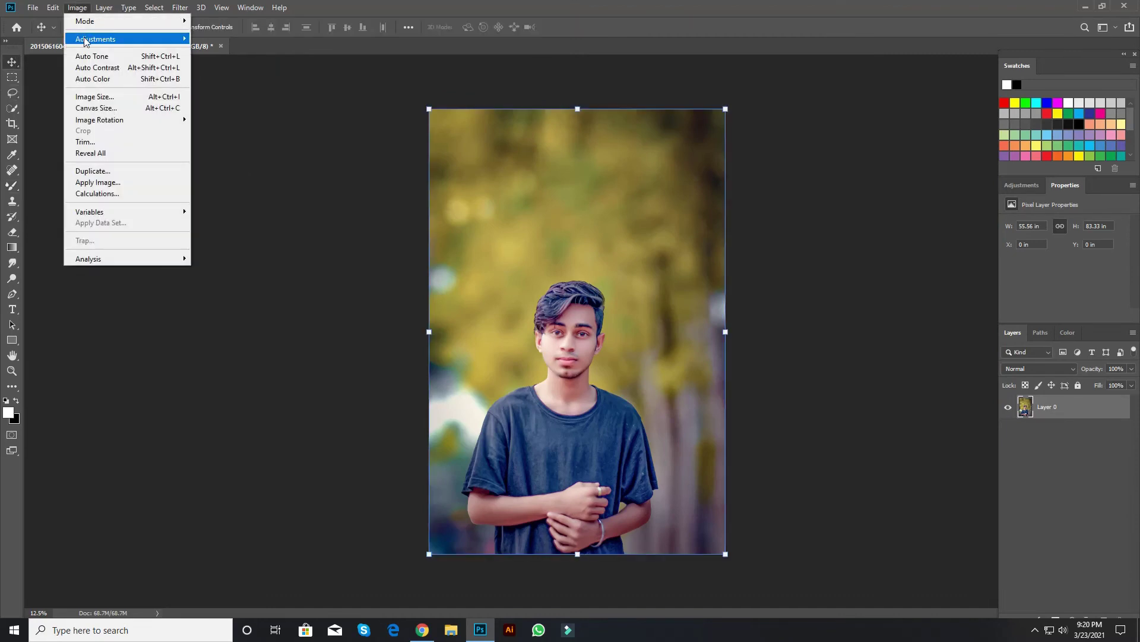
mouse_move(98, 38)
left_click(237, 219)
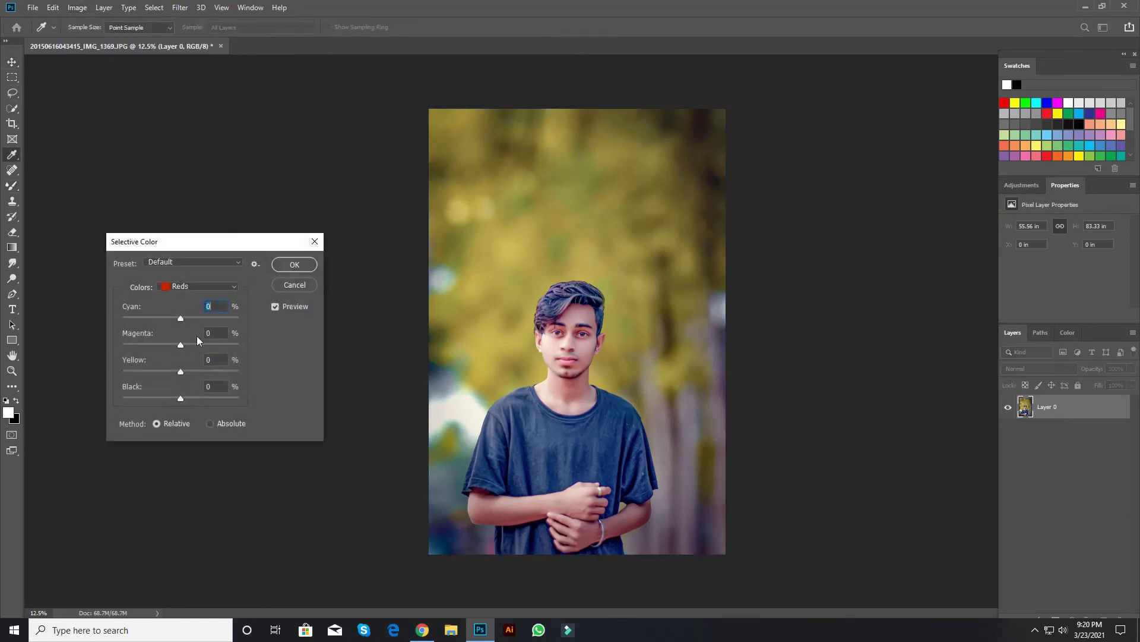
left_click(197, 287)
left_click(196, 309)
left_click_drag(178, 318, 128, 318)
left_click(198, 289)
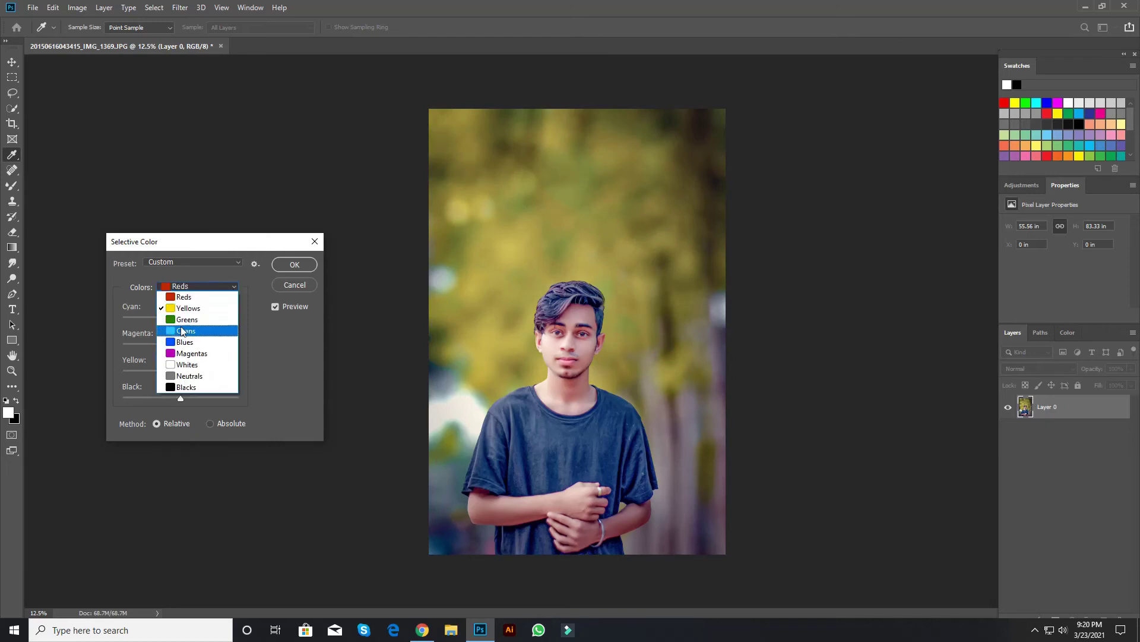
left_click(186, 363)
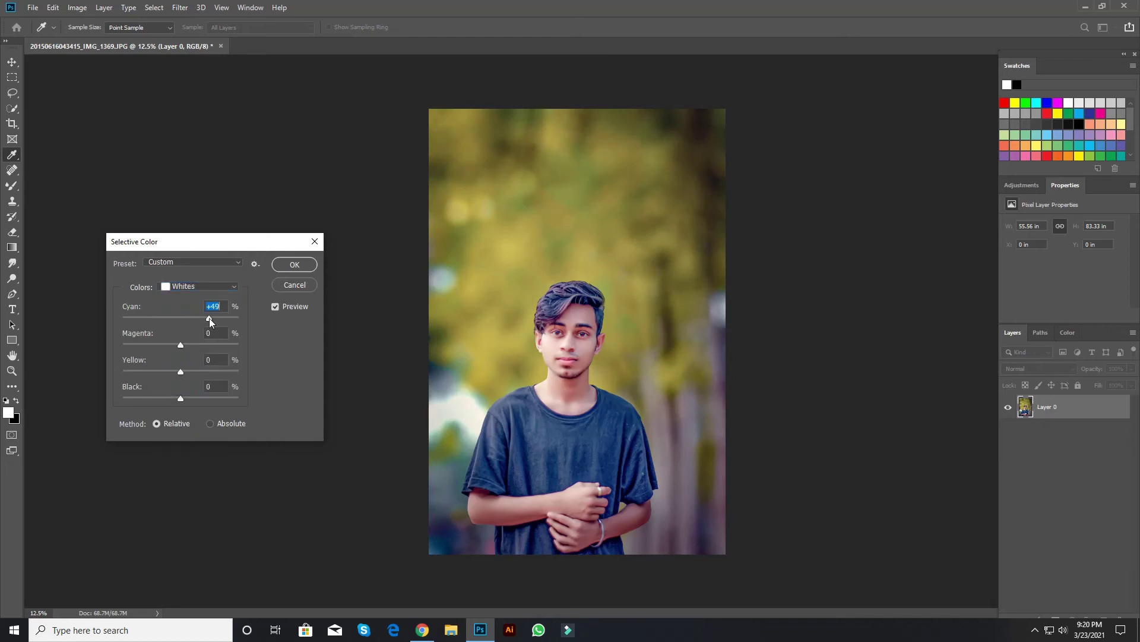
- For the Blacks in Selective Color, set Cyan to +15%, Magenta to +8%, Yellow to -4% and Black to -10%
left_click(197, 289)
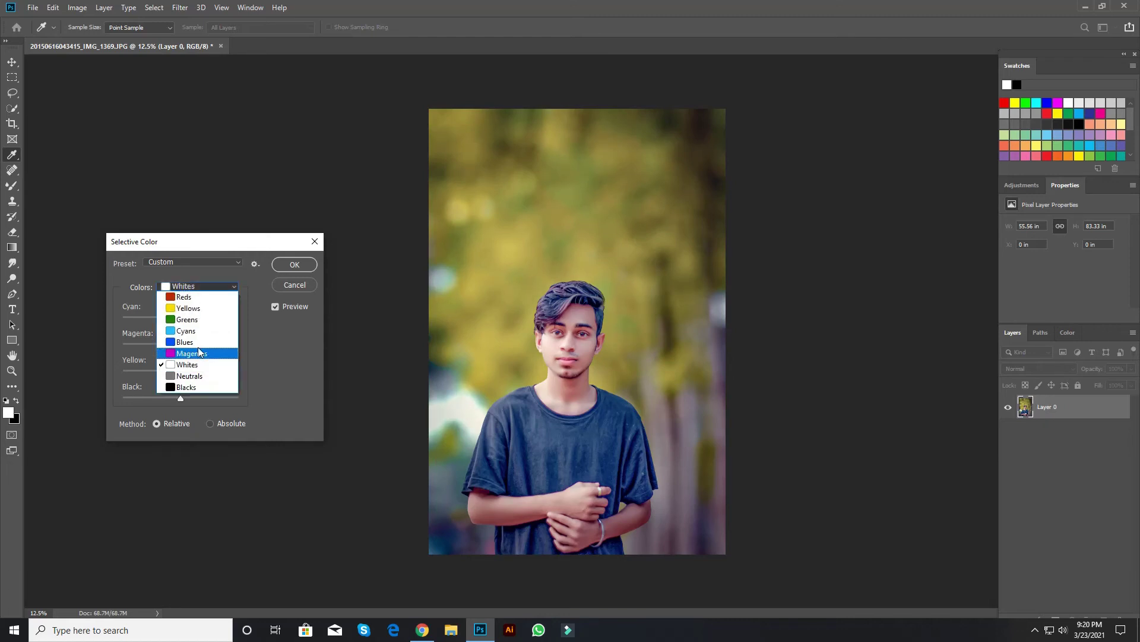
left_click(177, 389)
left_click_drag(179, 396, 171, 397)
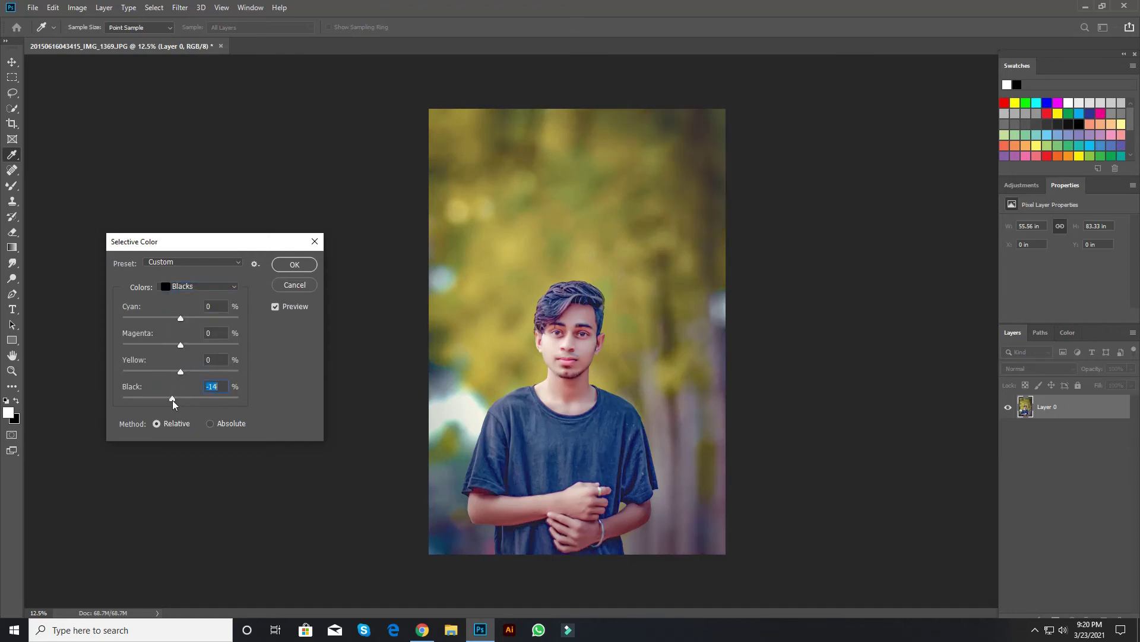
mouse_move(173, 400)
left_mouse_down()
mouse_move(186, 397)
mouse_move(173, 397)
left_mouse_up()
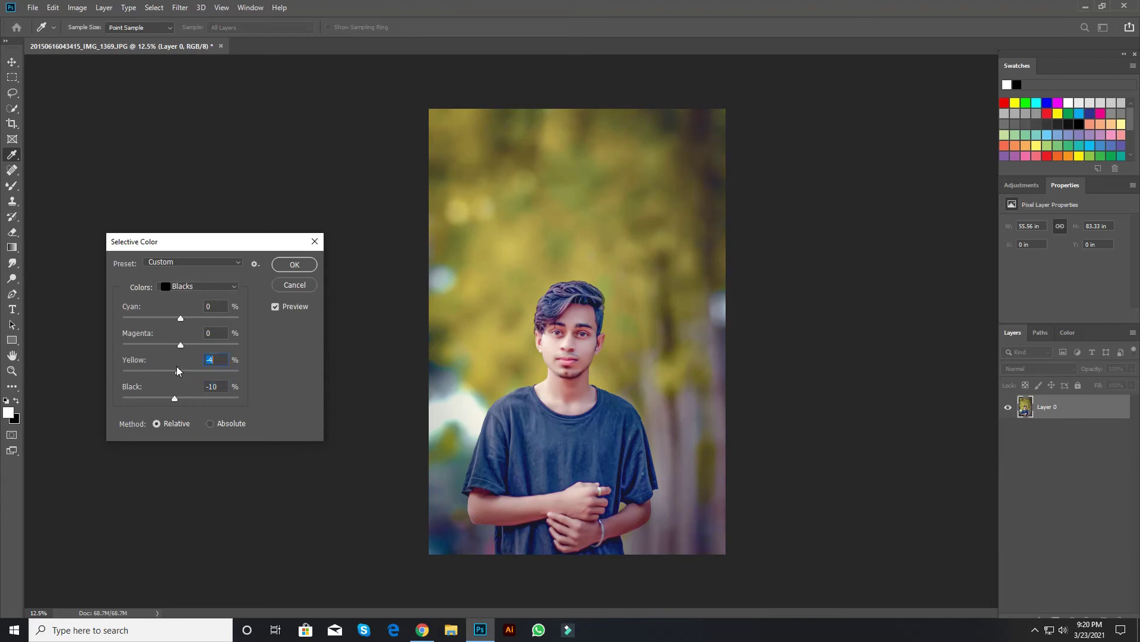
mouse_move(180, 346)
left_mouse_down()
mouse_move(201, 350)
mouse_move(178, 346)
left_mouse_up()
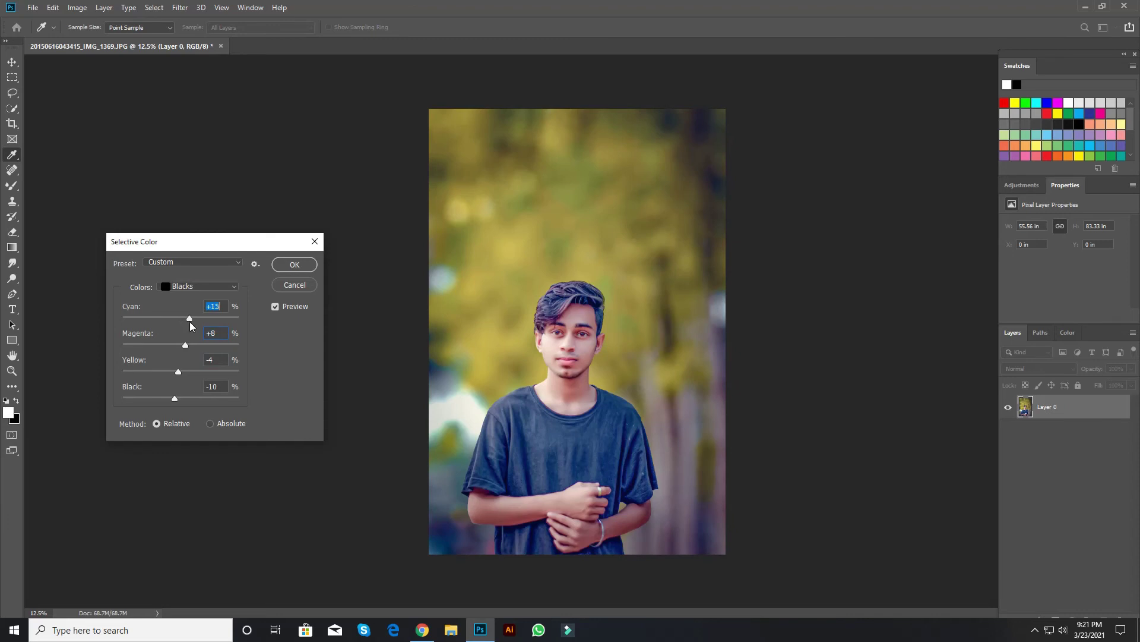
- Increase the Cyan amount of the Blues in Selective Color
left_click(193, 287)
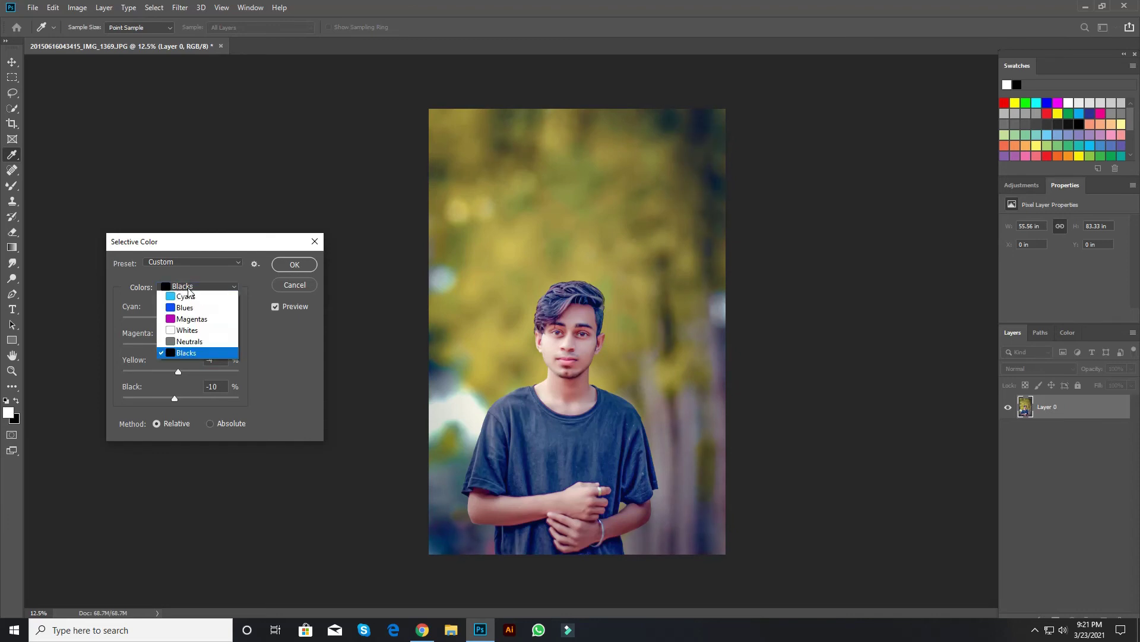
left_click(178, 343)
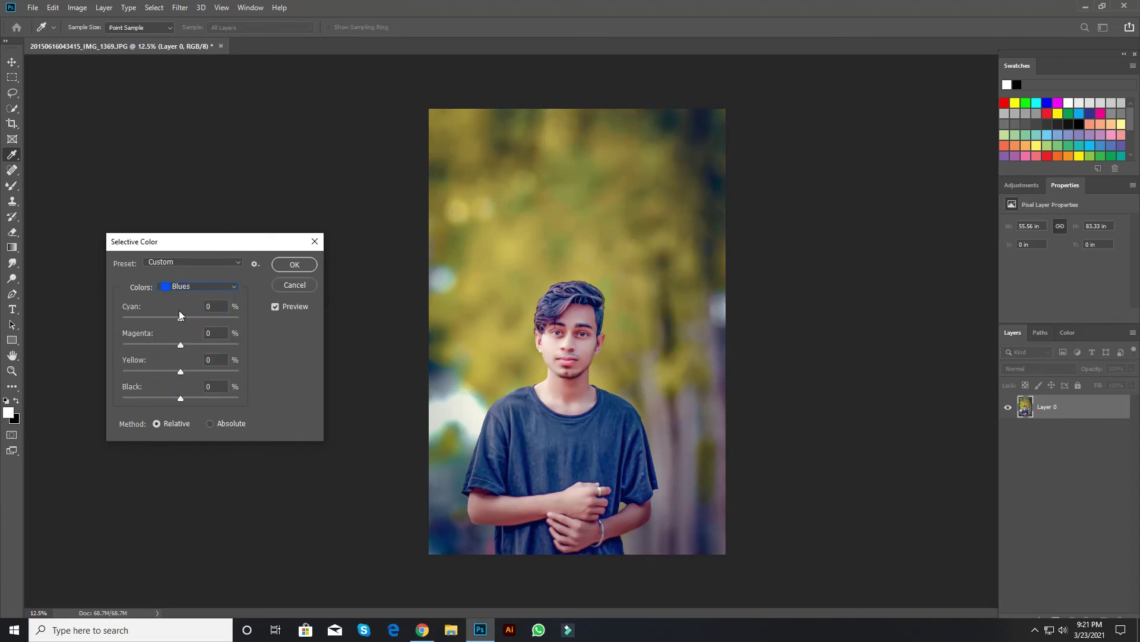
left_click_drag(179, 317, 215, 332)
- For the Reds, set Cyan to +22% and Magenta to 0%, lower Yellow, and apply the Selective Color adjustment
left_click(196, 287)
left_click(190, 297)
left_click_drag(182, 345, 159, 347)
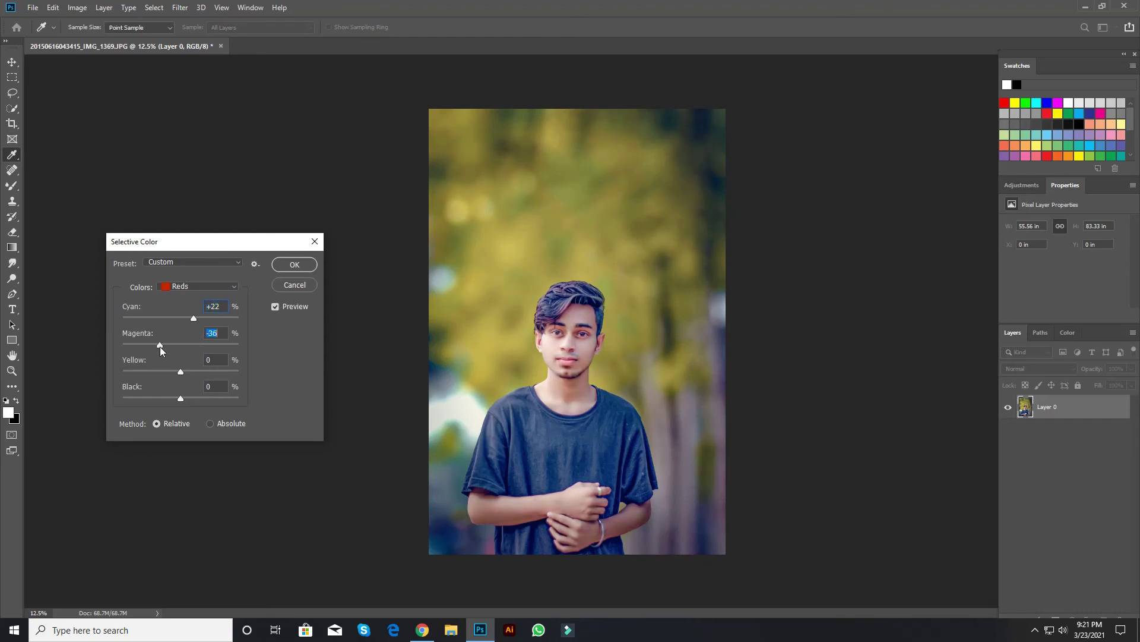
type("0")
left_click(182, 372)
mouse_move(164, 376)
left_mouse_down()
mouse_move(177, 376)
mouse_move(155, 378)
left_mouse_up()
left_click(297, 271)
key("ctrl+plus")
key("ctrl+minus")
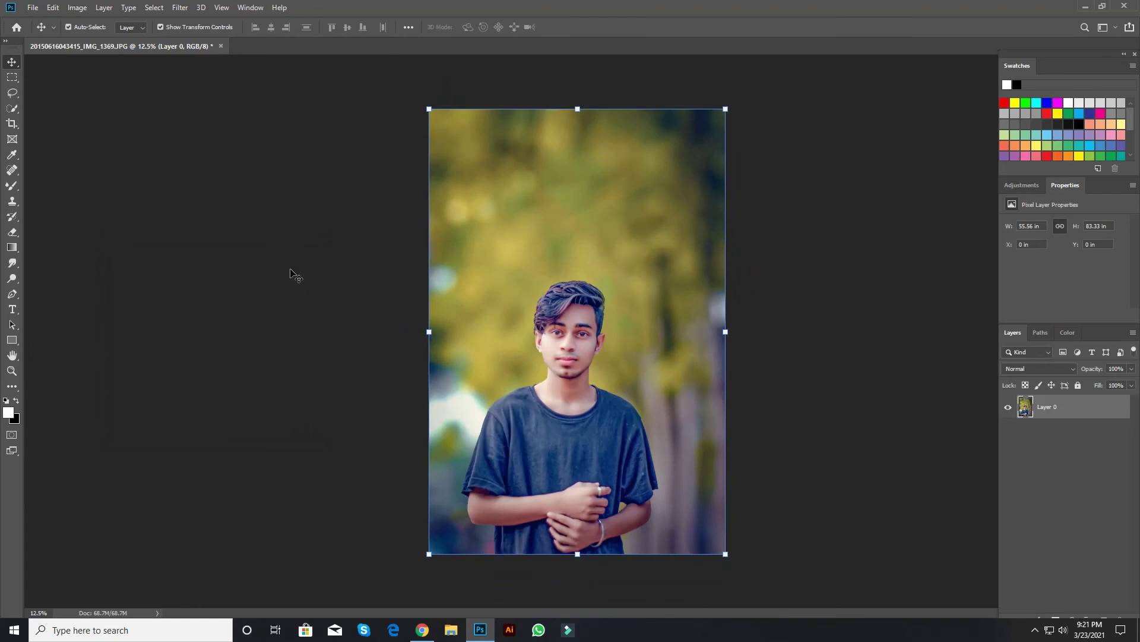
- Search the Photo Editz Background folder on drive F: for "s.r" and open the light image S.R (59).jpg
left_click(36, 7)
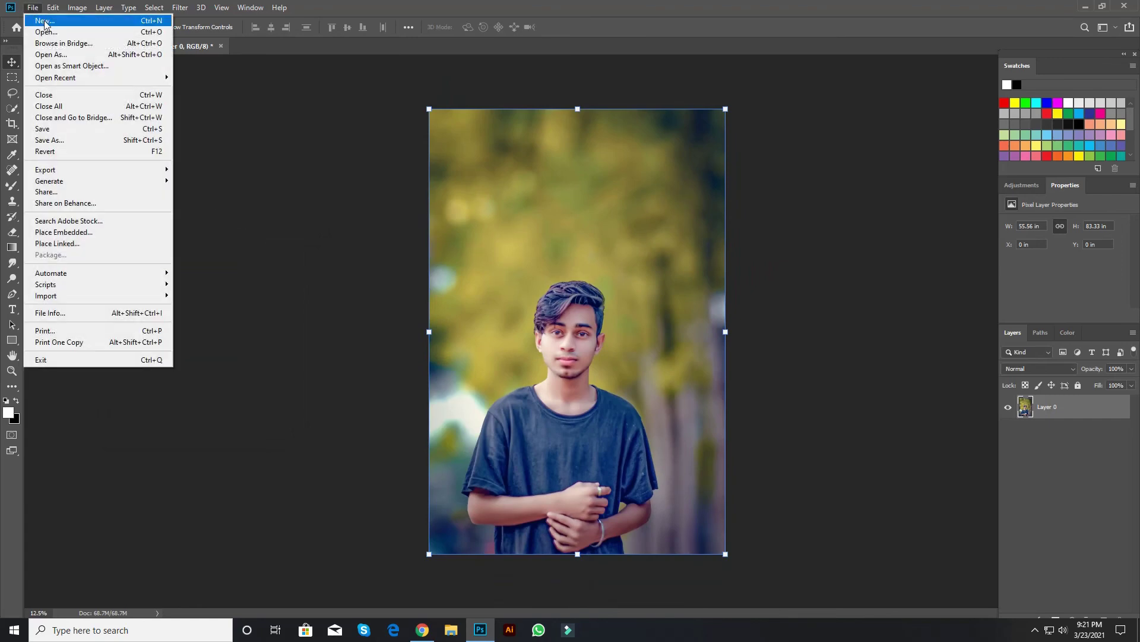
left_click(45, 32)
left_click(63, 252)
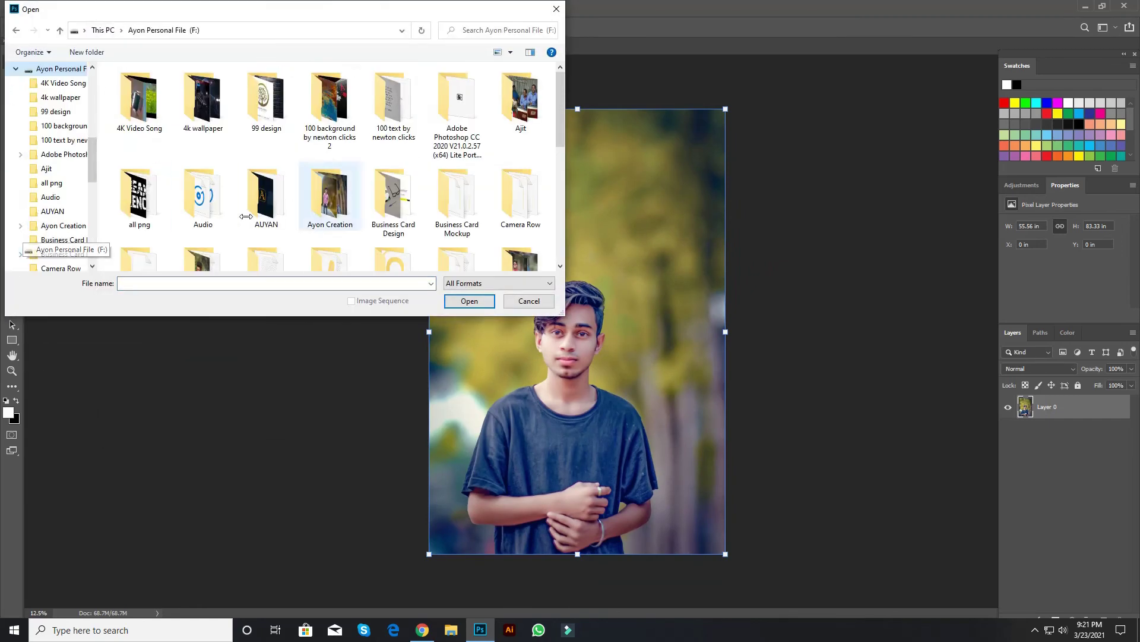
scroll(246, 217, "down", 10)
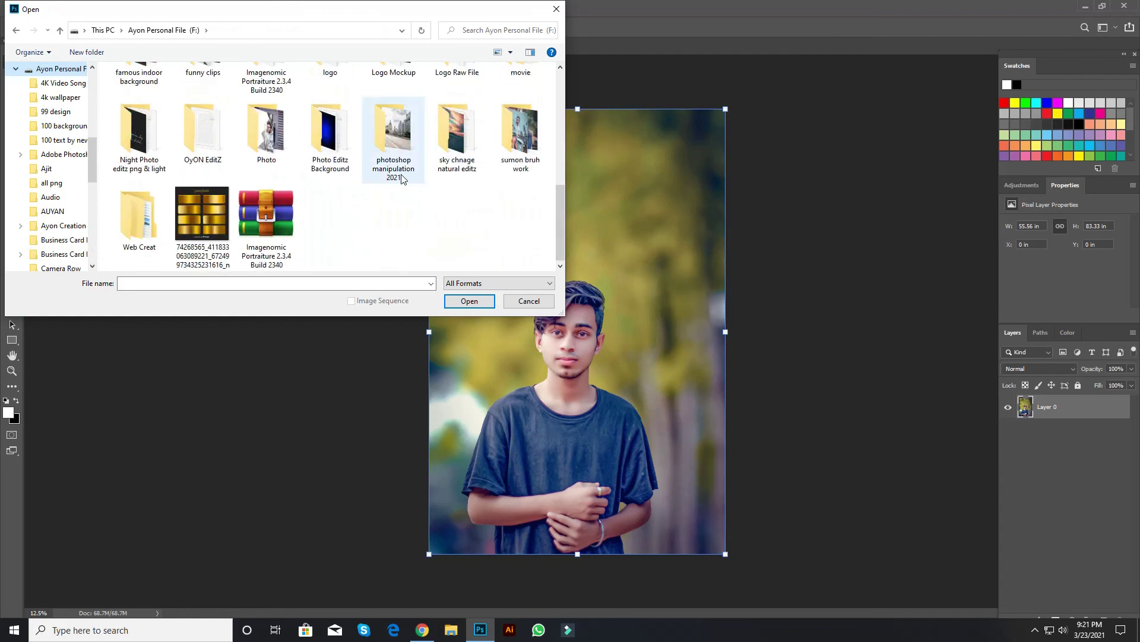
double_click(329, 135)
left_click(515, 26)
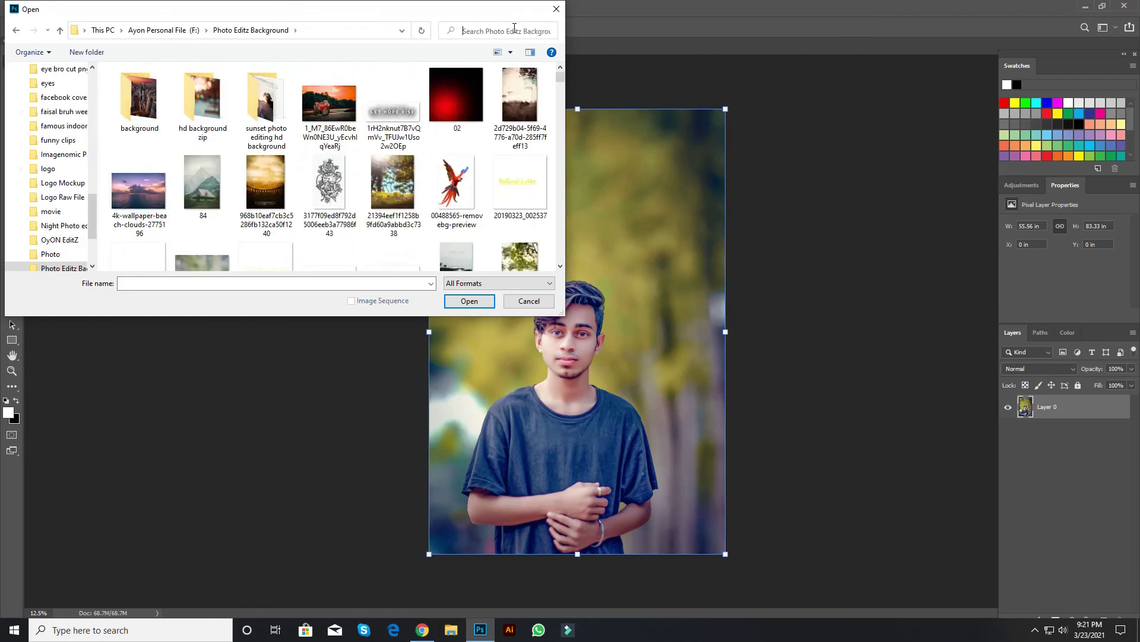
left_click(528, 48)
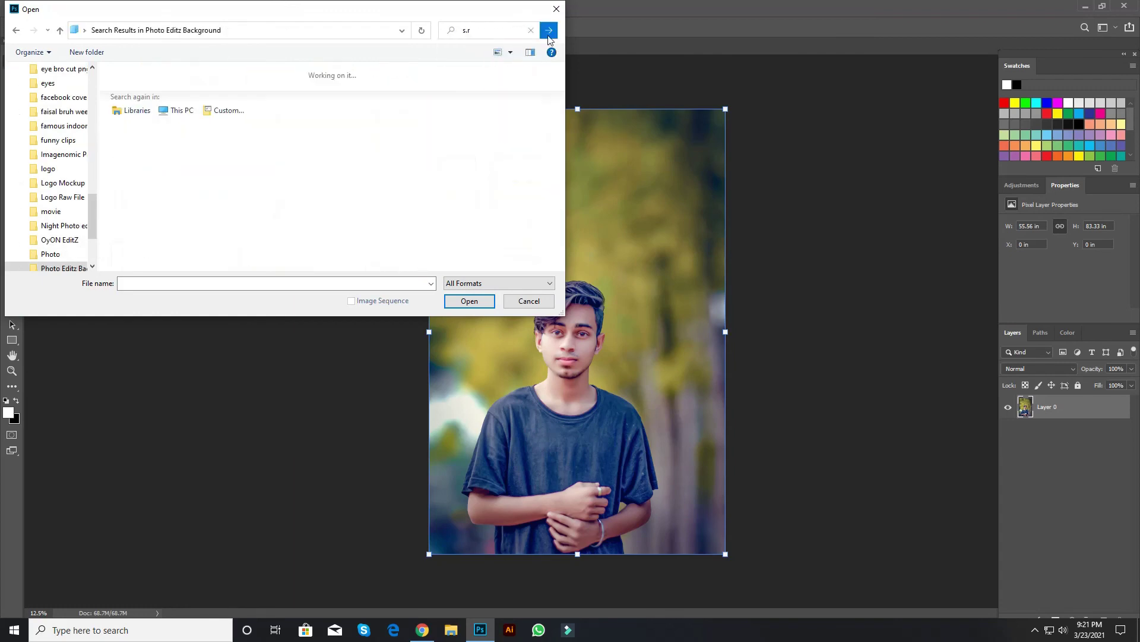
double_click(302, 102)
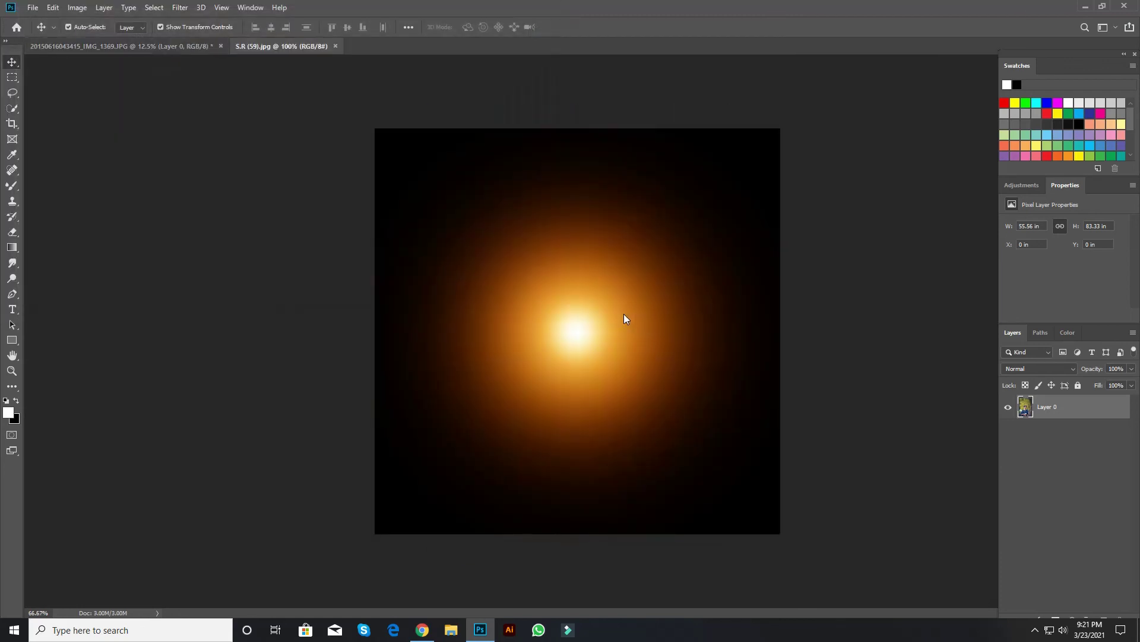
- Bring the orange light glow into the portrait next to the man's shoulder and set its layer's blending mode to Screen
left_click_drag(154, 47, 364, 237)
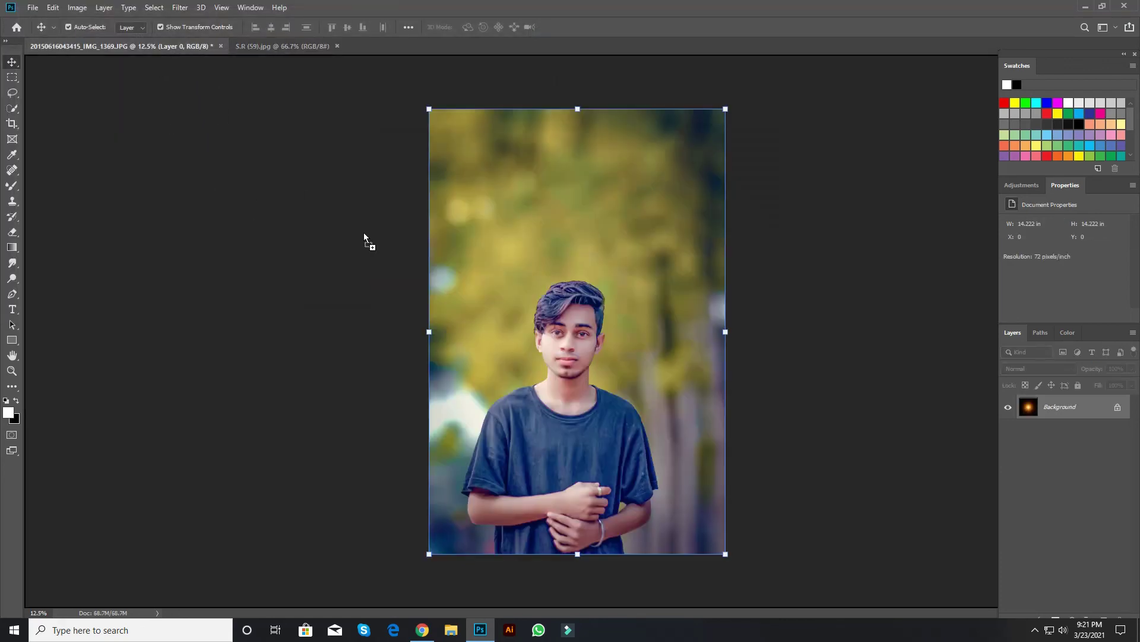
left_click_drag(492, 415, 492, 416)
left_click(1027, 368)
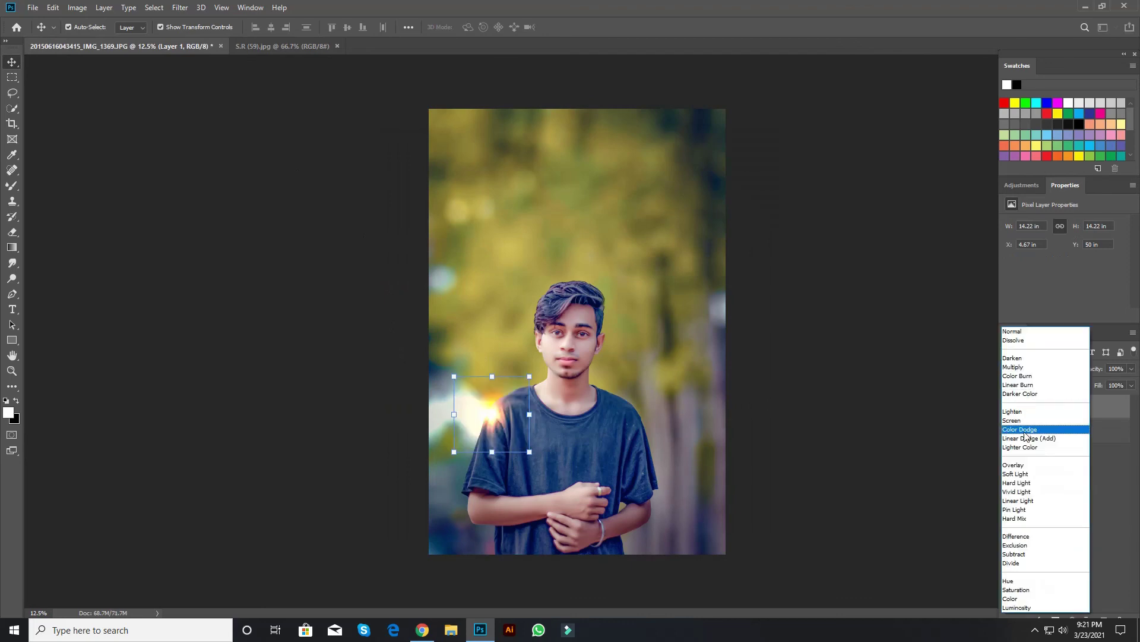
left_click(1019, 422)
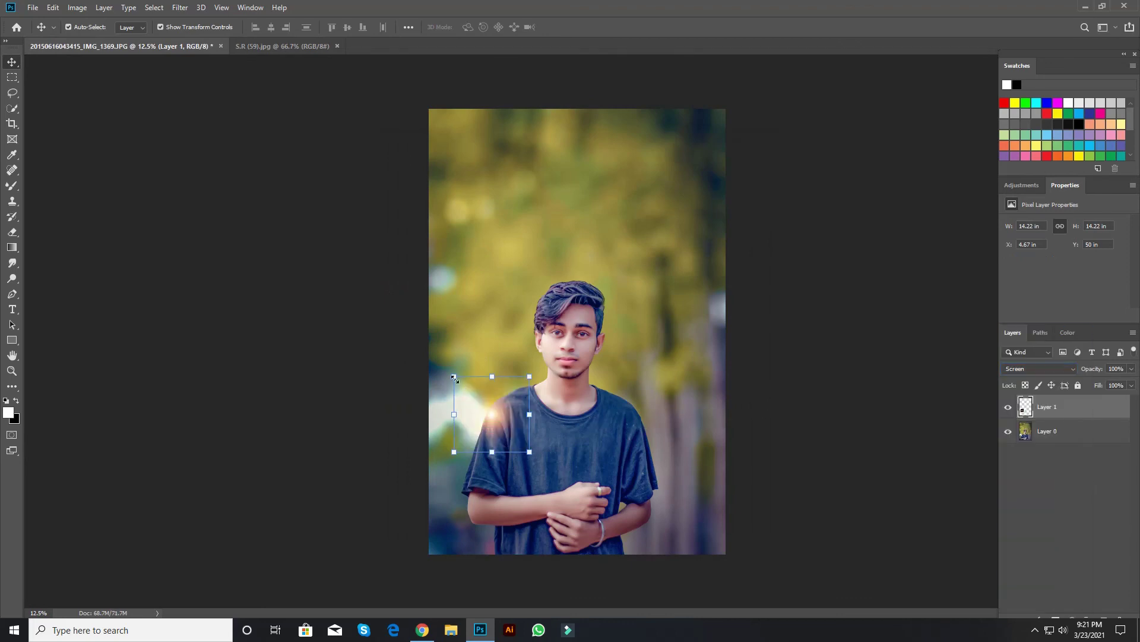
- Scale the orange light glow up to about 566% over the portrait's left side and set its layer opacity to 50%
left_click_drag(455, 378, 513, 457)
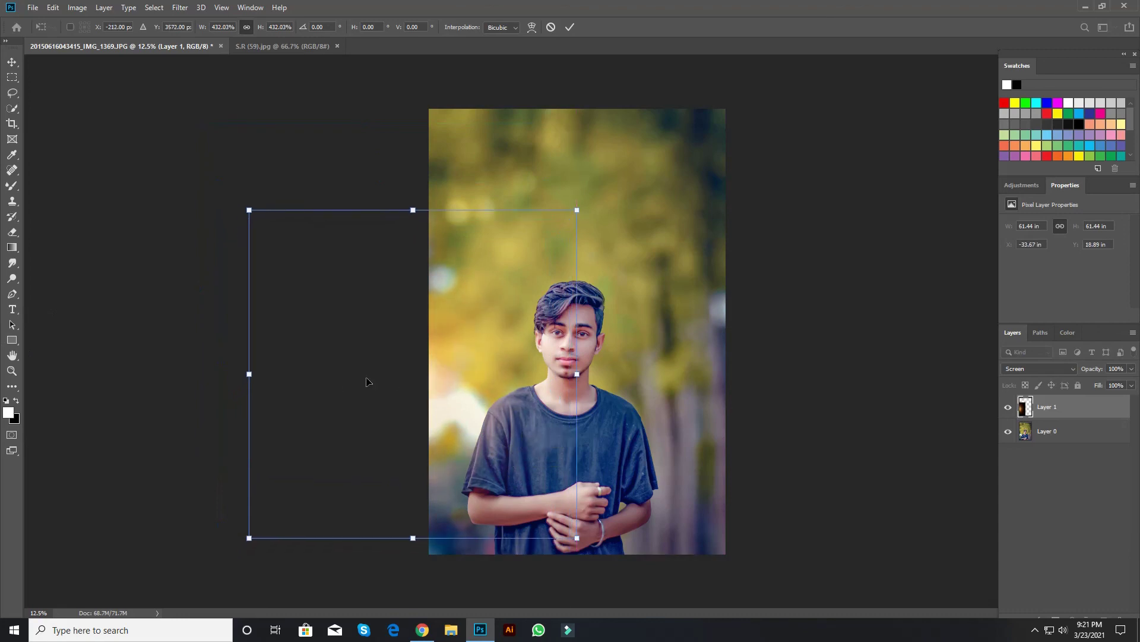
left_click_drag(248, 374, 146, 374)
left_click_drag(333, 416, 368, 412)
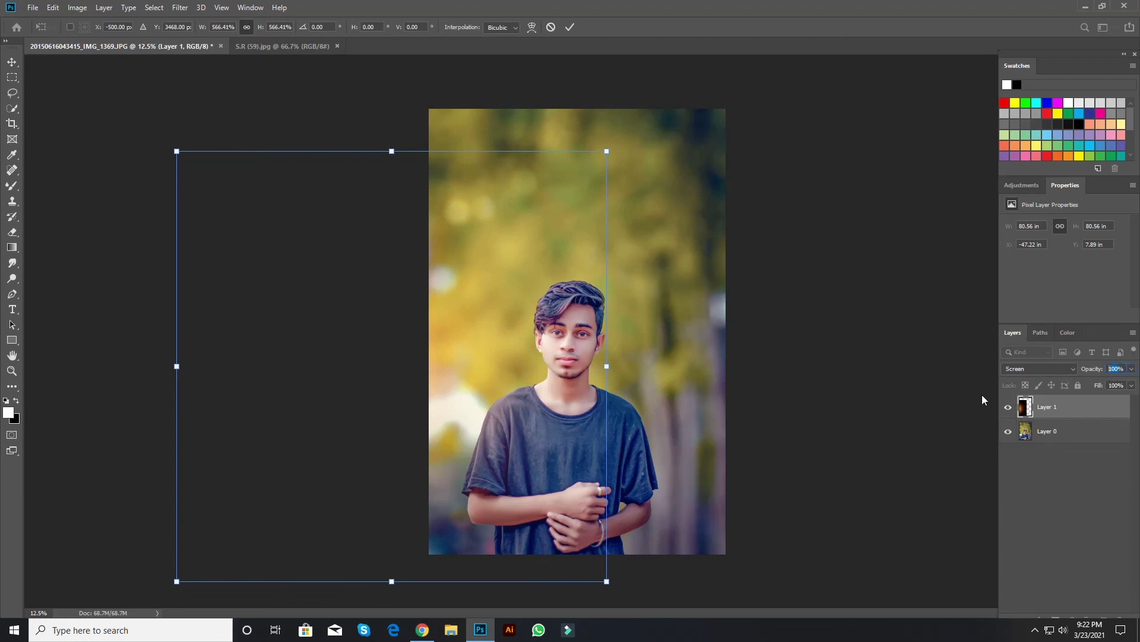
type("50")
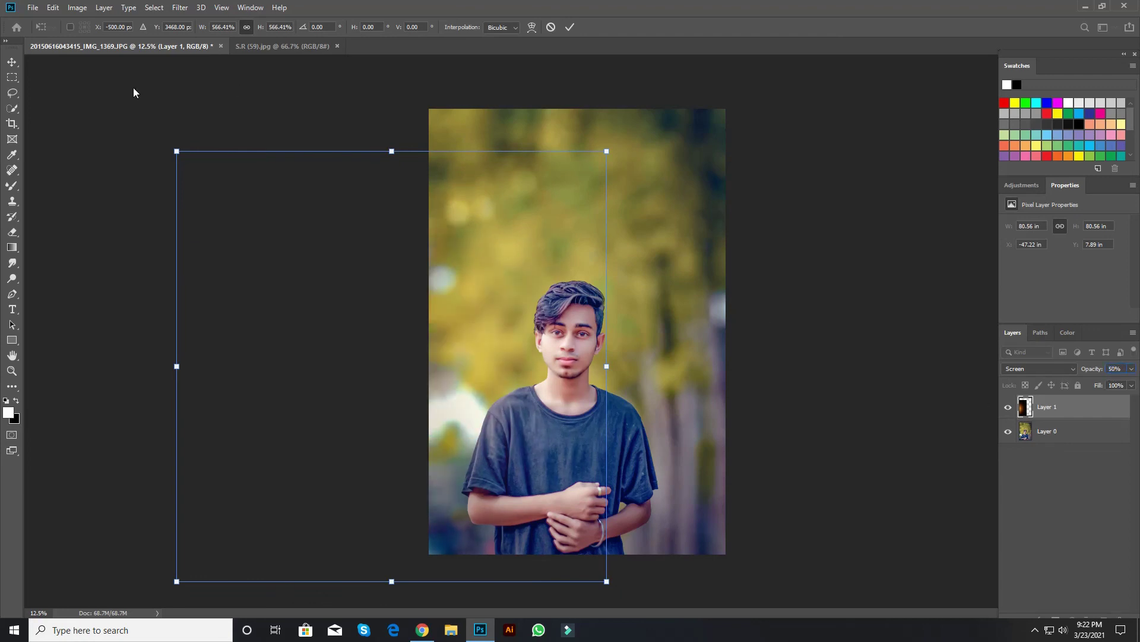
left_click(11, 62)
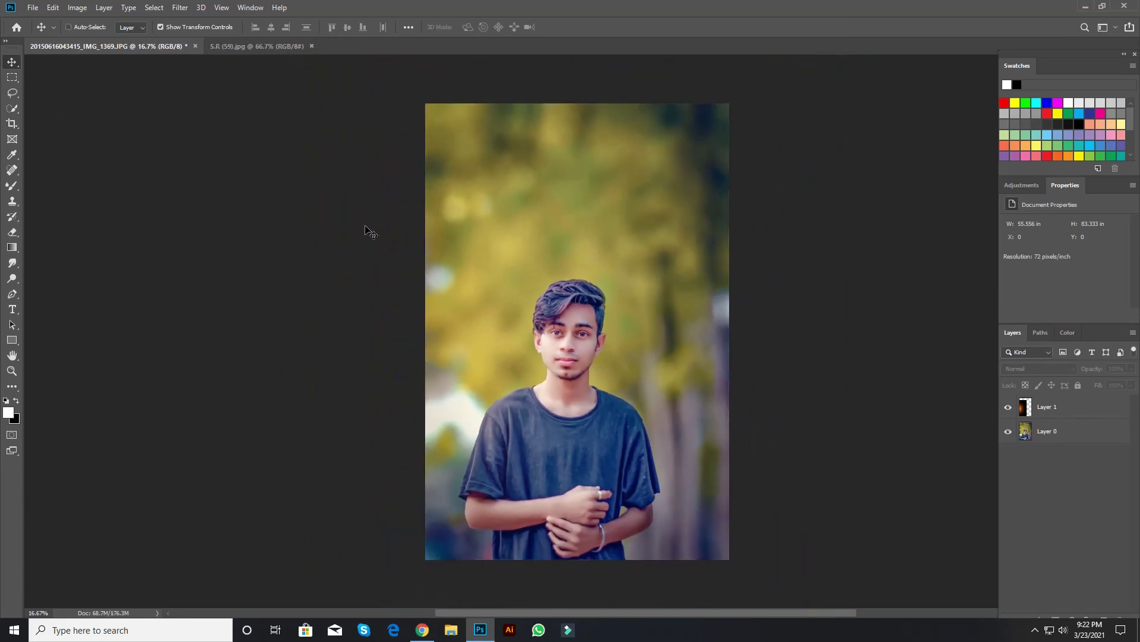
- Open the logo image auyan-creation-white-colour from the Editz Logo folder inside Ayon Creation on drive F:
left_click(33, 7)
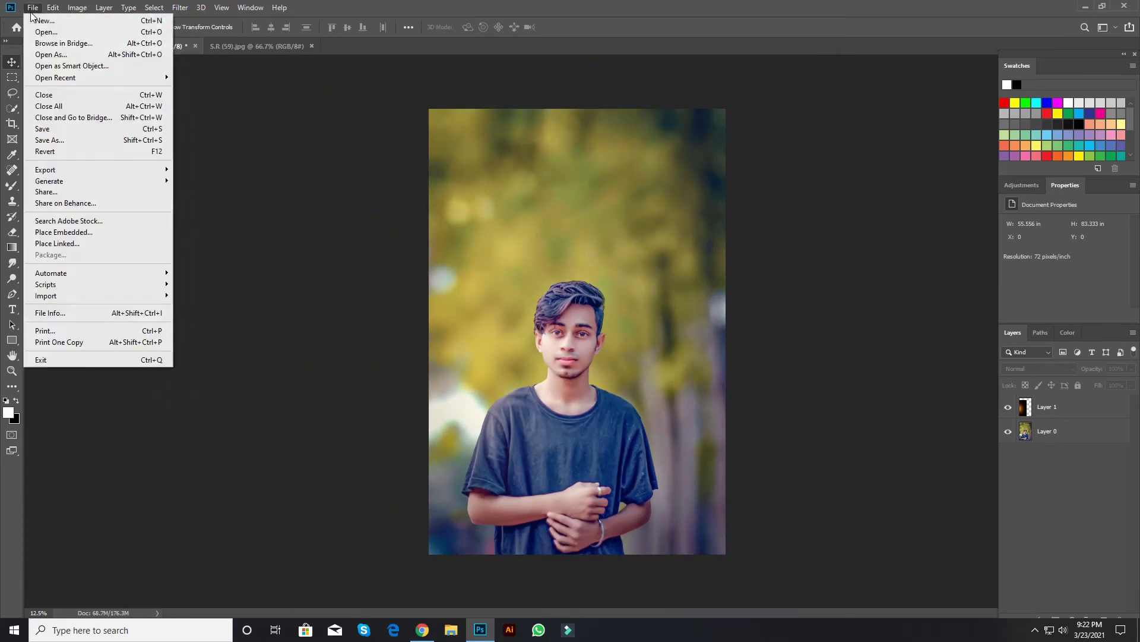
left_click(40, 35)
left_click(60, 258)
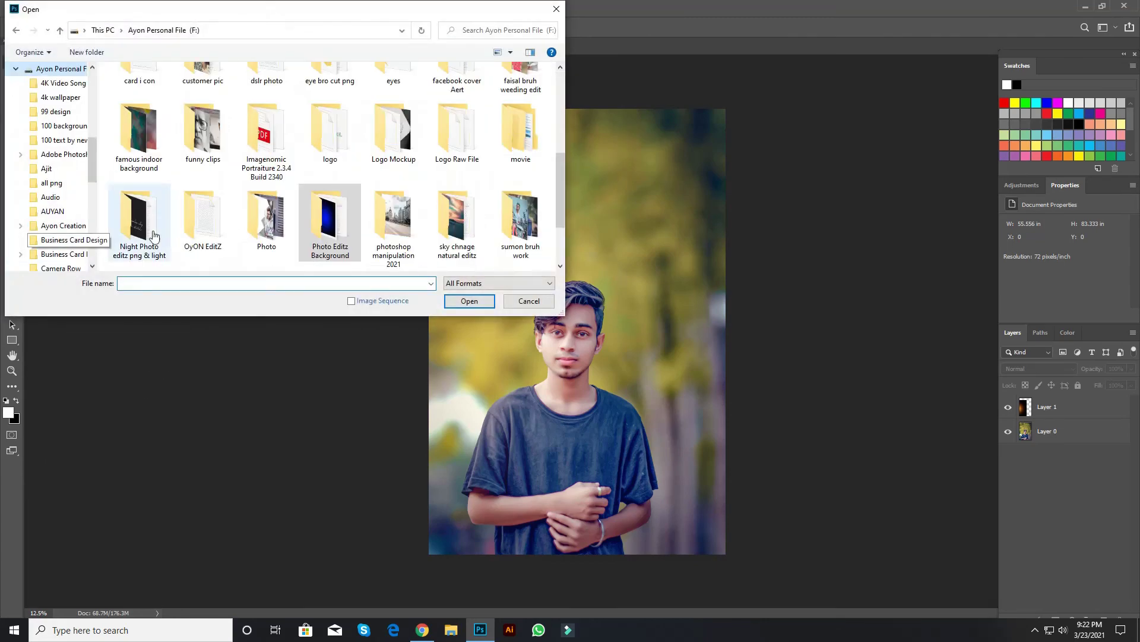
scroll(297, 192, "up", 3)
double_click(330, 185)
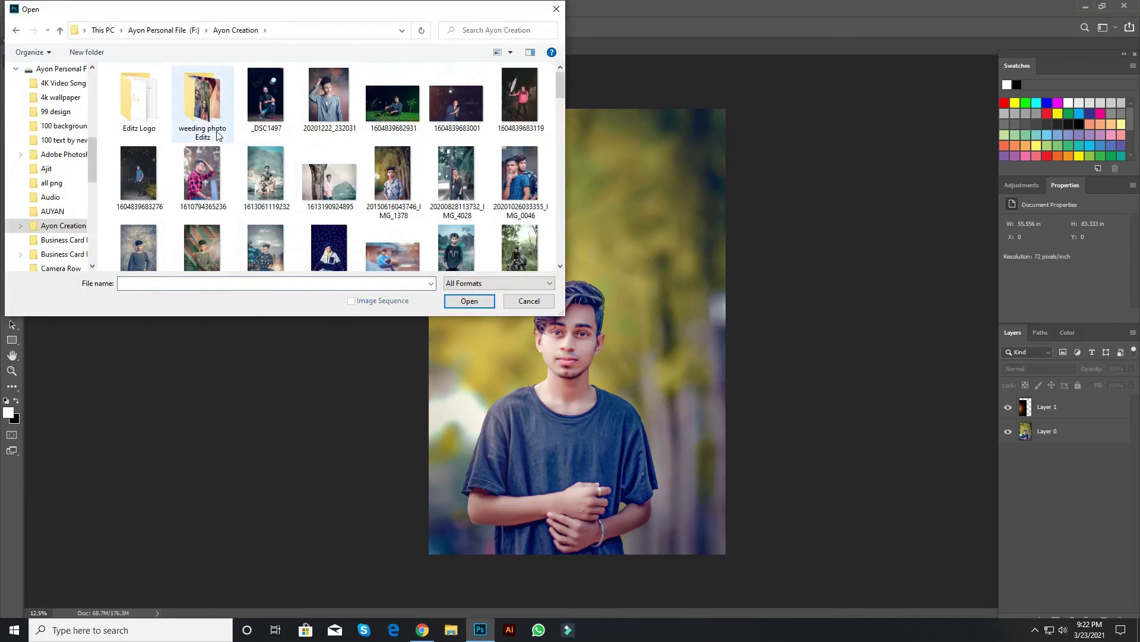
left_click(216, 125)
double_click(139, 101)
double_click(398, 105)
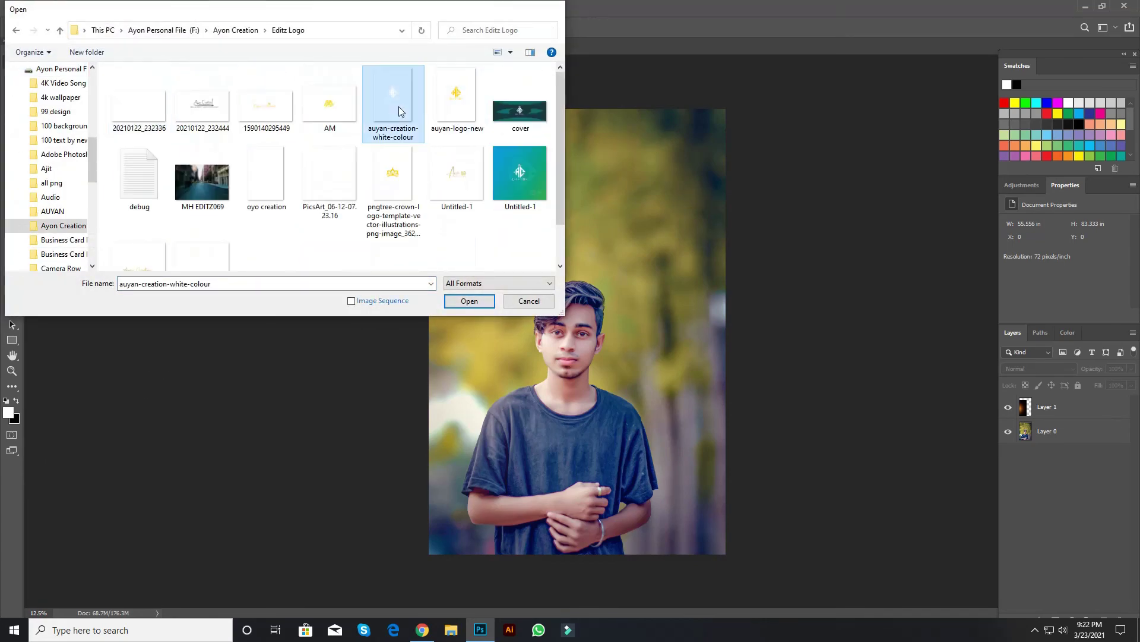
- Place the white logo in the portrait's upper-right corner and nudge it slightly down and to the right
left_click_drag(603, 291, 698, 126)
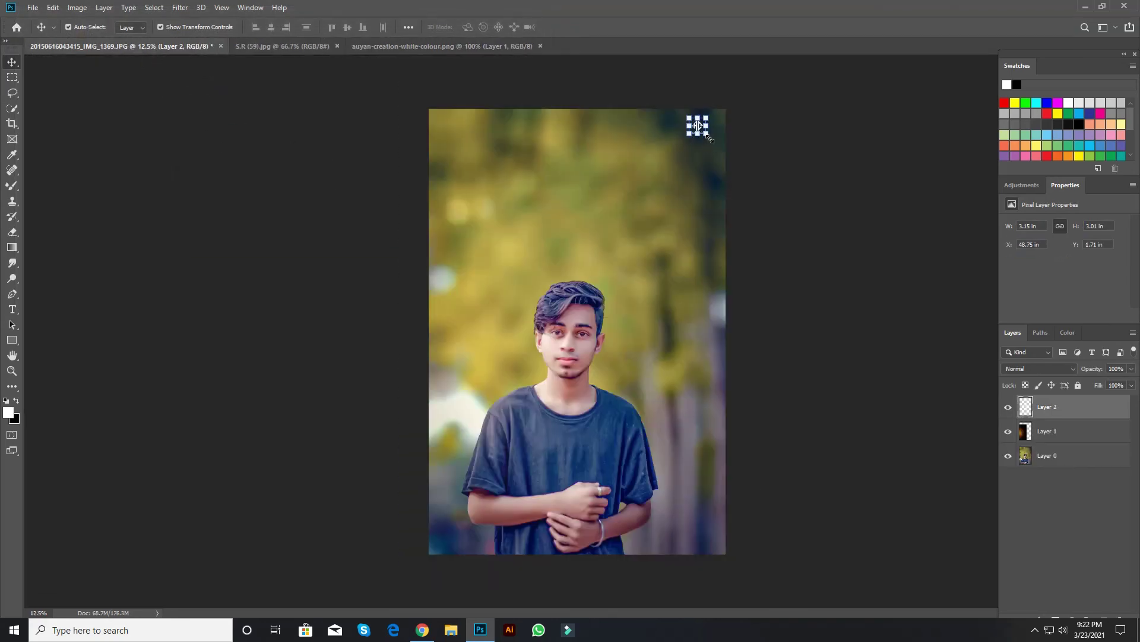
key("Down")
key("Down")
key("Down")
key("Down")
key("Down")
key("Down")
key("Right")
key("Right")
key("Right")
key("Right")
key("Right")
key("Right")
key("Right")
key("Right")
key("Right")
key("Right")
key("Right")
left_click(775, 160)
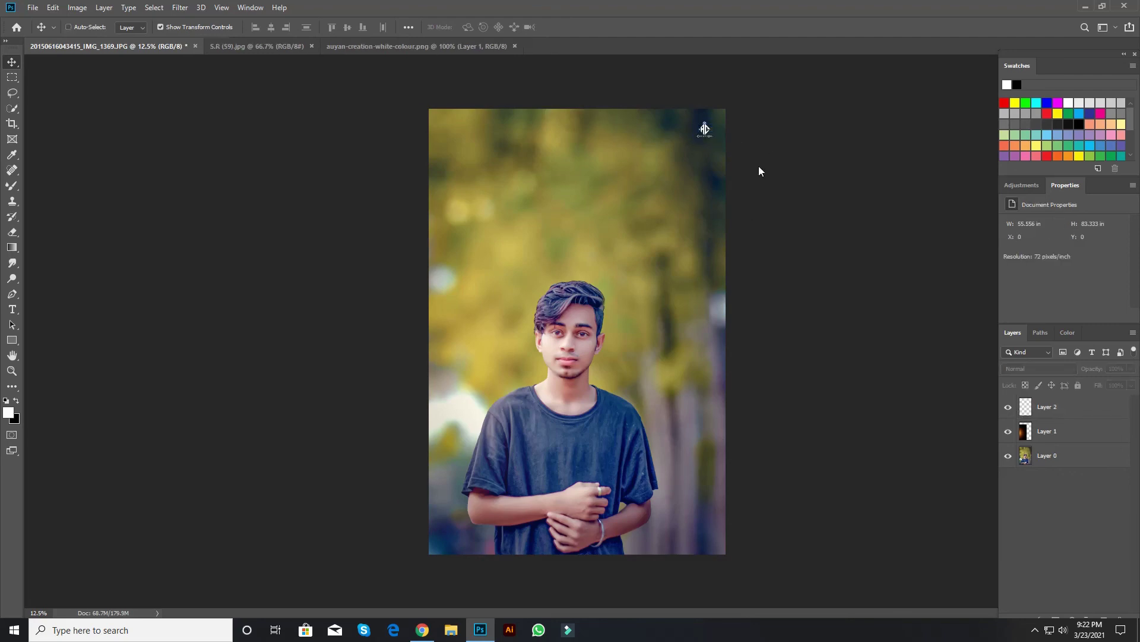
key("ctrl+shift+s")
left_click(290, 275)
scroll(279, 287, "up", 3)
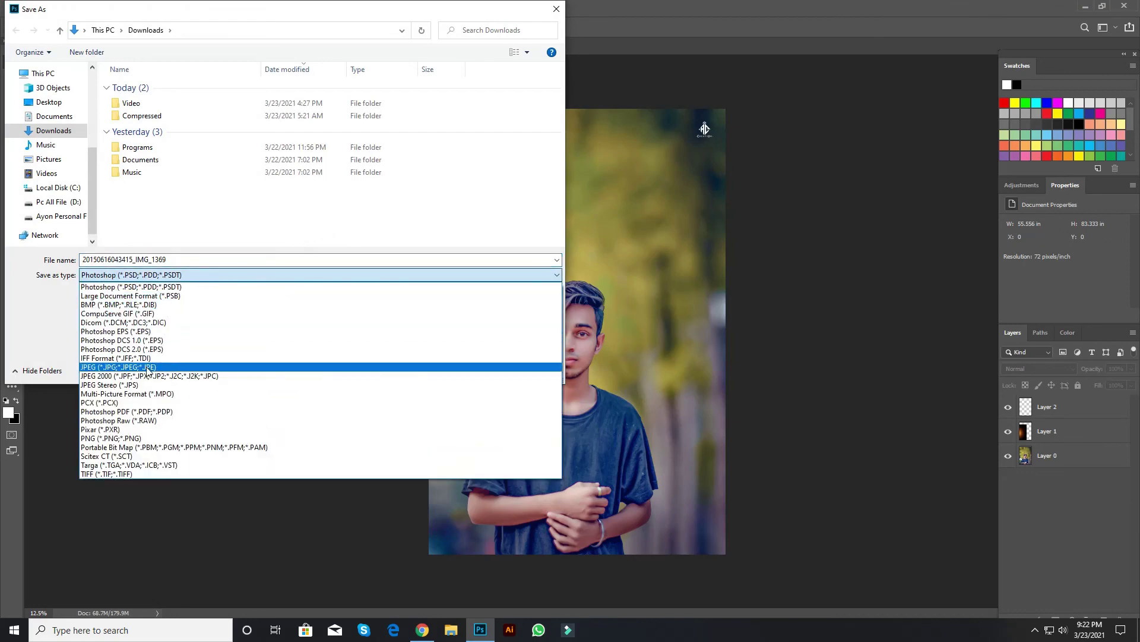
left_click(149, 364)
left_click(58, 216)
double_click(330, 196)
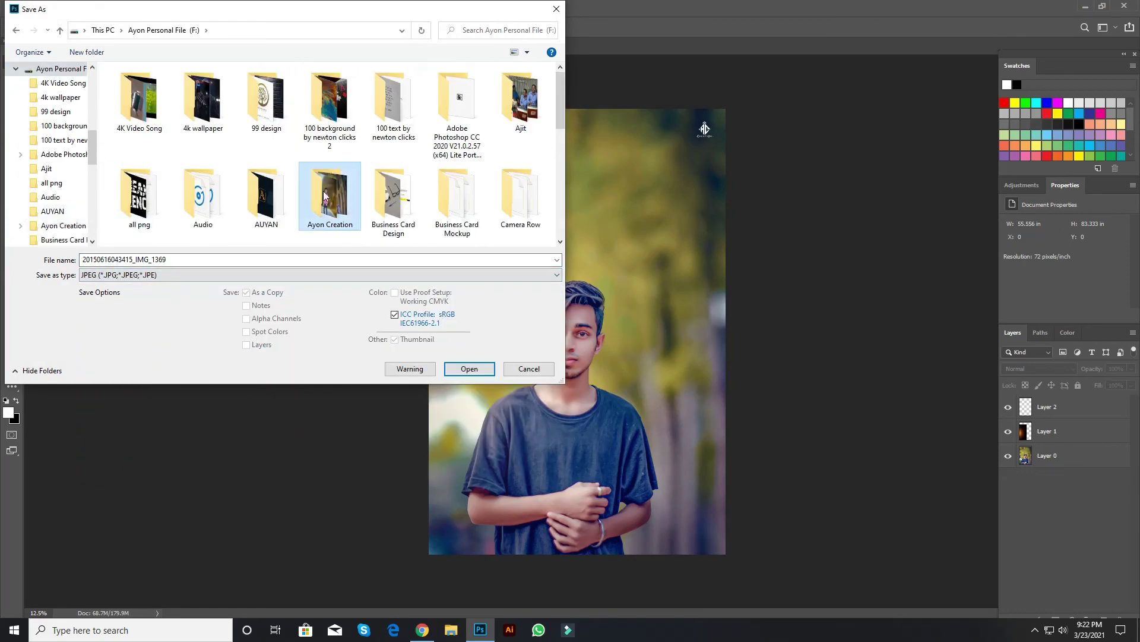
left_click(469, 367)
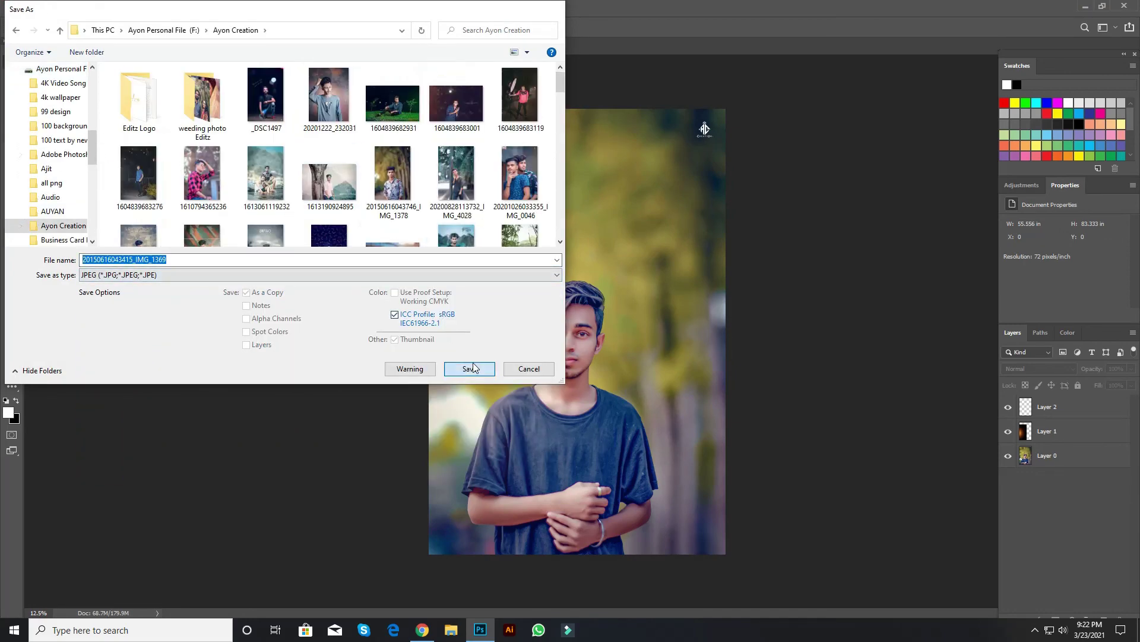
left_click(649, 158)
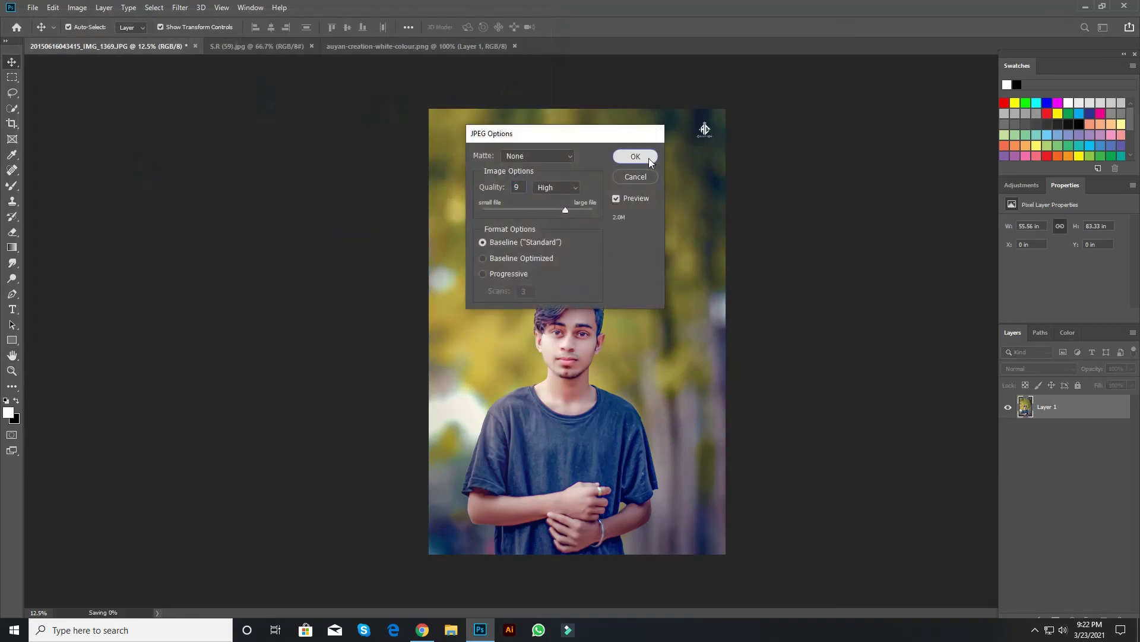